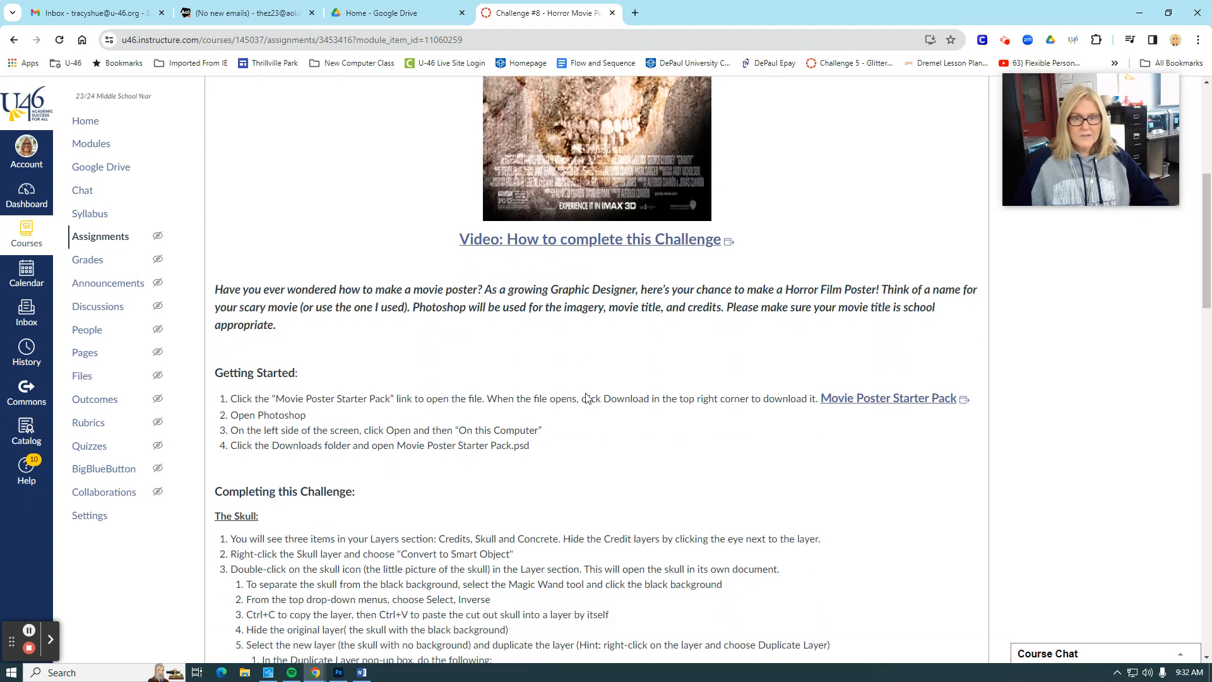
View the Movie Poster Starter Pack download page linked in the challenge instructions and return to the instructions
scroll(623, 363, "down", 2)
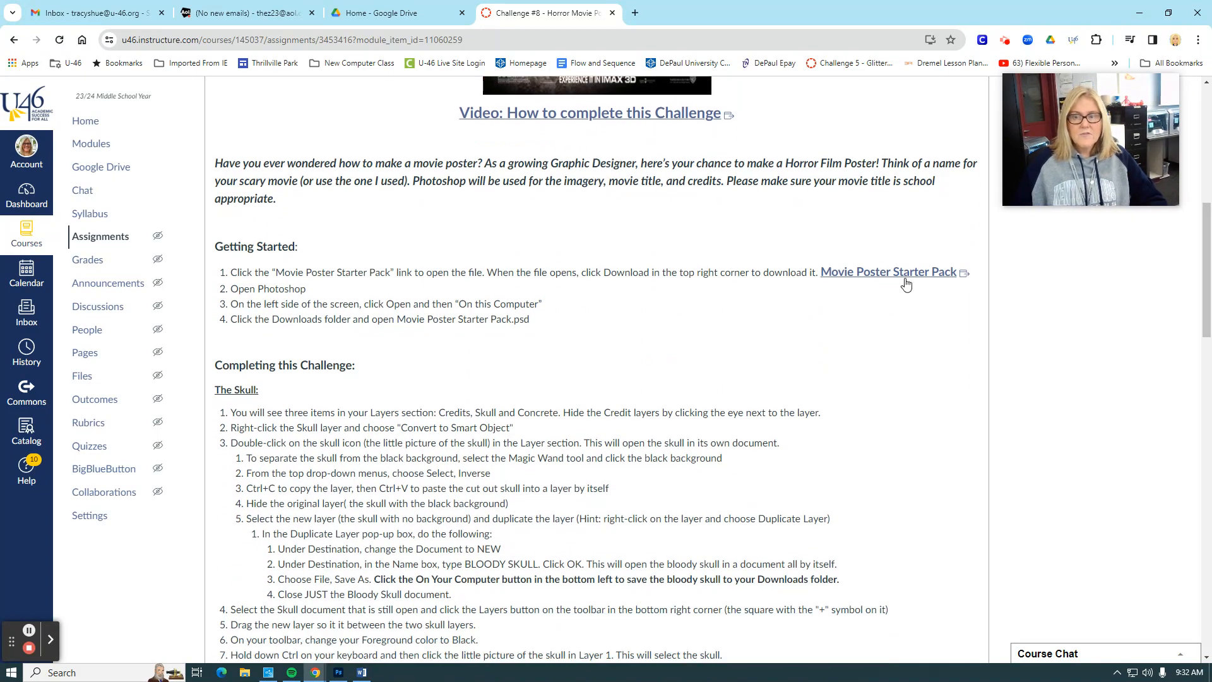
left_click(873, 281)
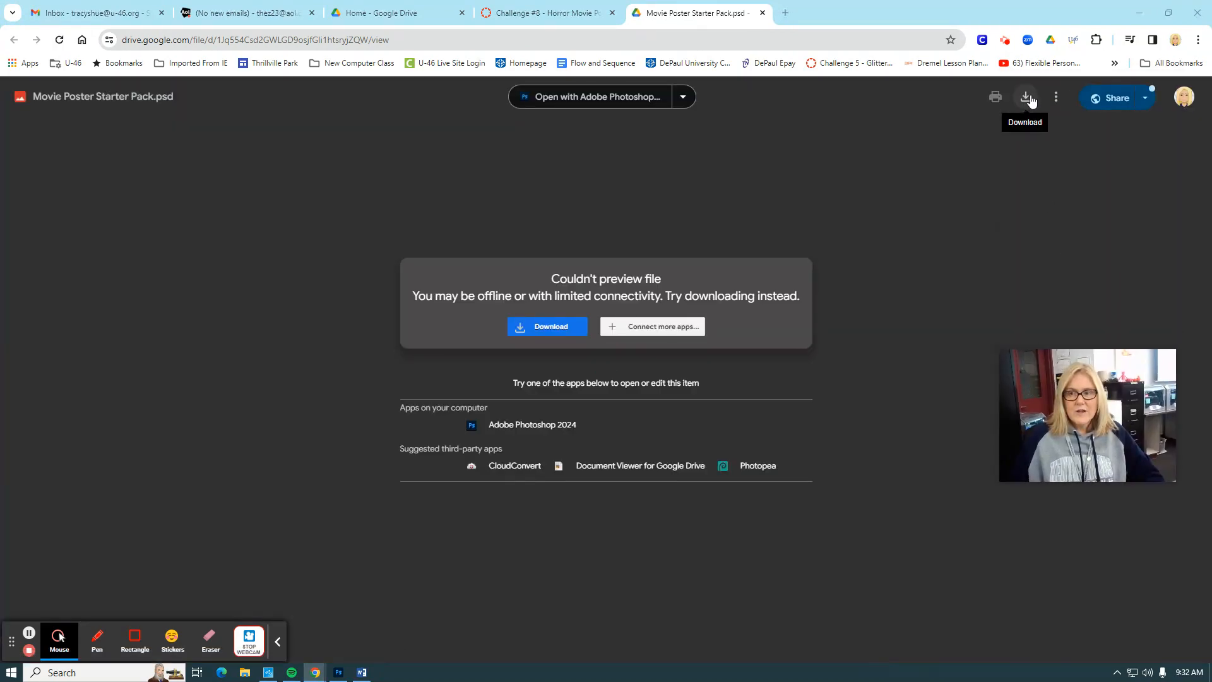
left_click(762, 13)
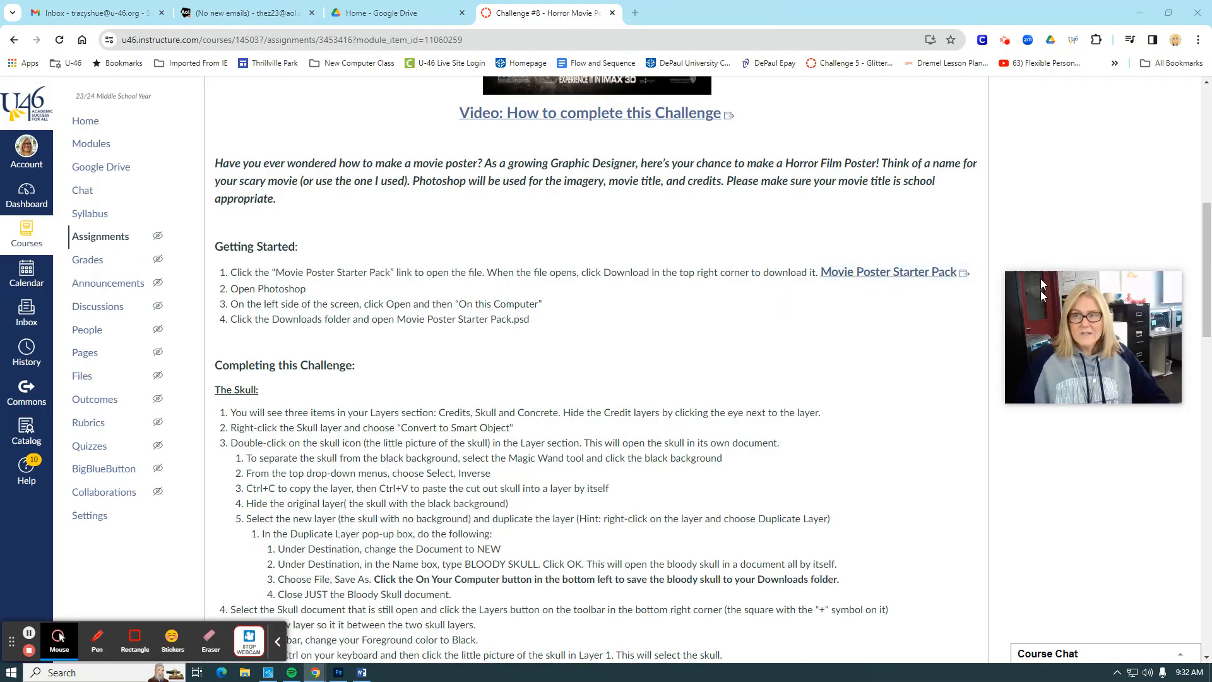
Switch to Photoshop, open Movie Poster Starter Pack.psd from the Downloads folder, and hide the Credits layer
left_click(339, 673)
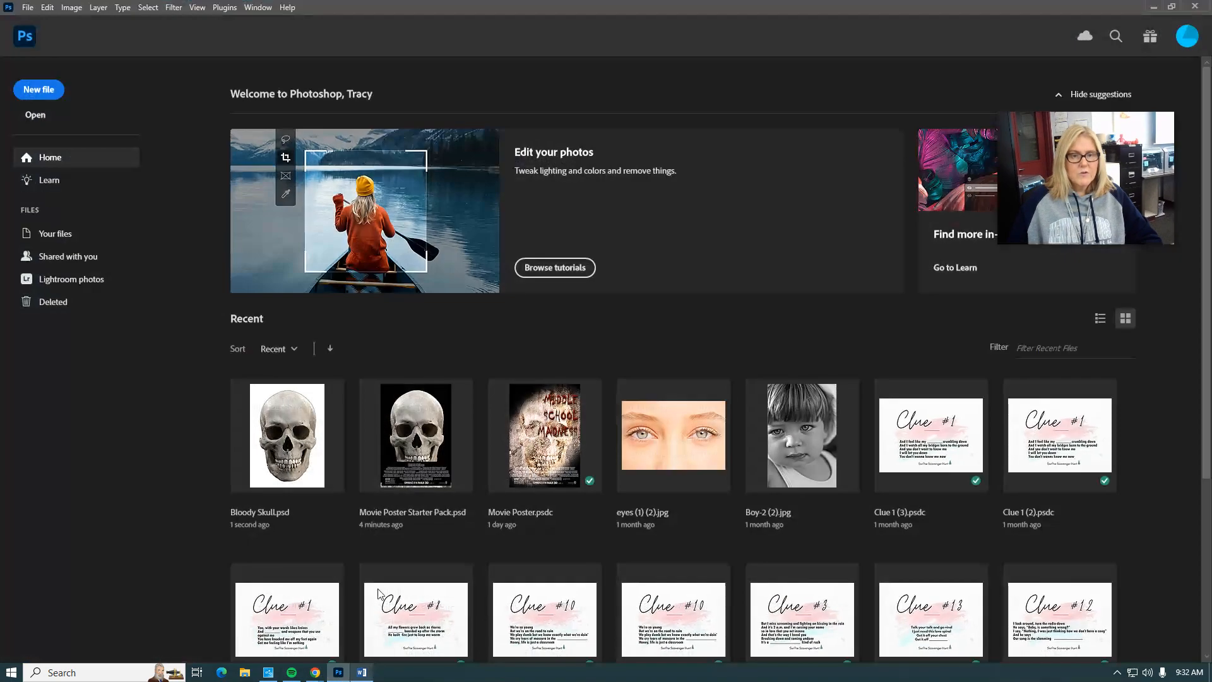
left_click(35, 116)
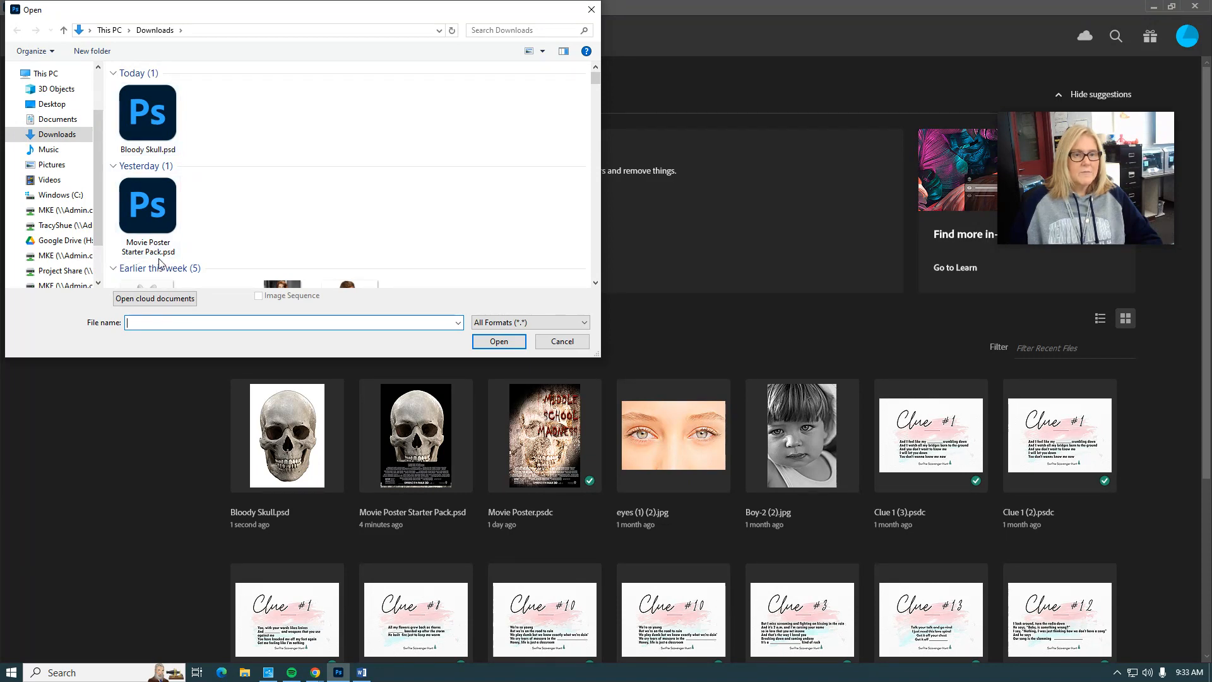
left_click(149, 215)
left_click(498, 342)
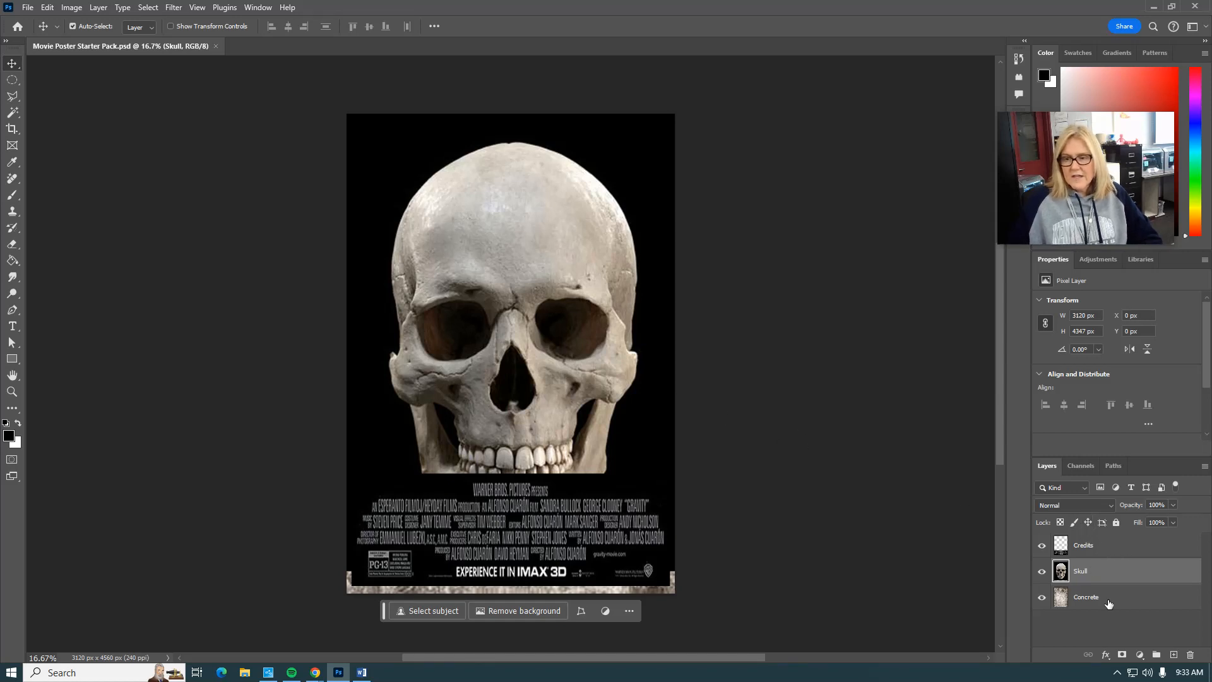
left_click(1042, 546)
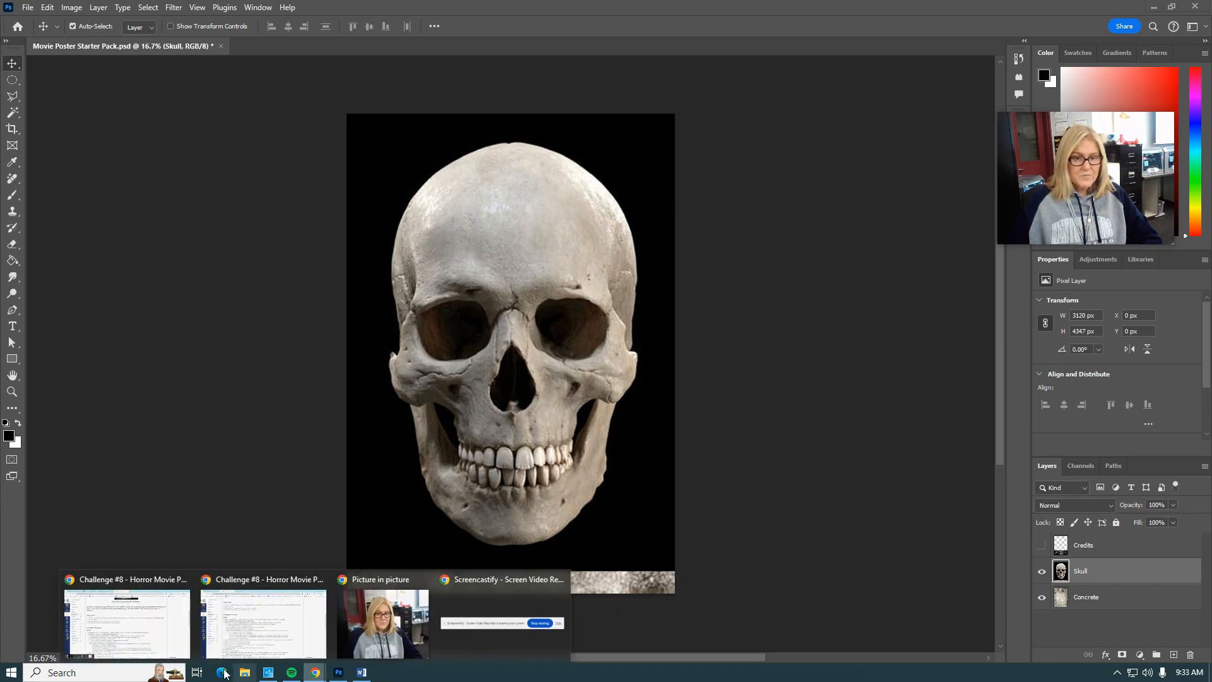
Check the challenge instructions in Chrome, and back in Photoshop convert the Skull layer to a smart object
left_click(126, 615)
scroll(384, 383, "down", 1)
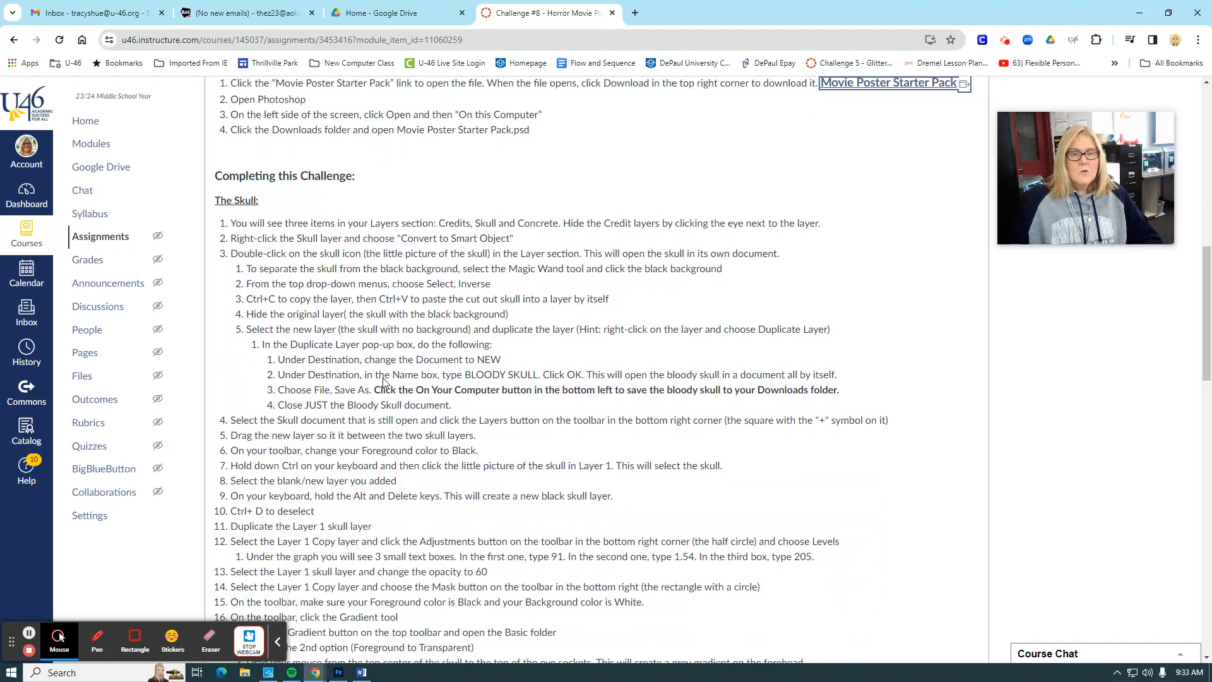
left_click_drag(246, 240, 467, 243)
left_click(338, 673)
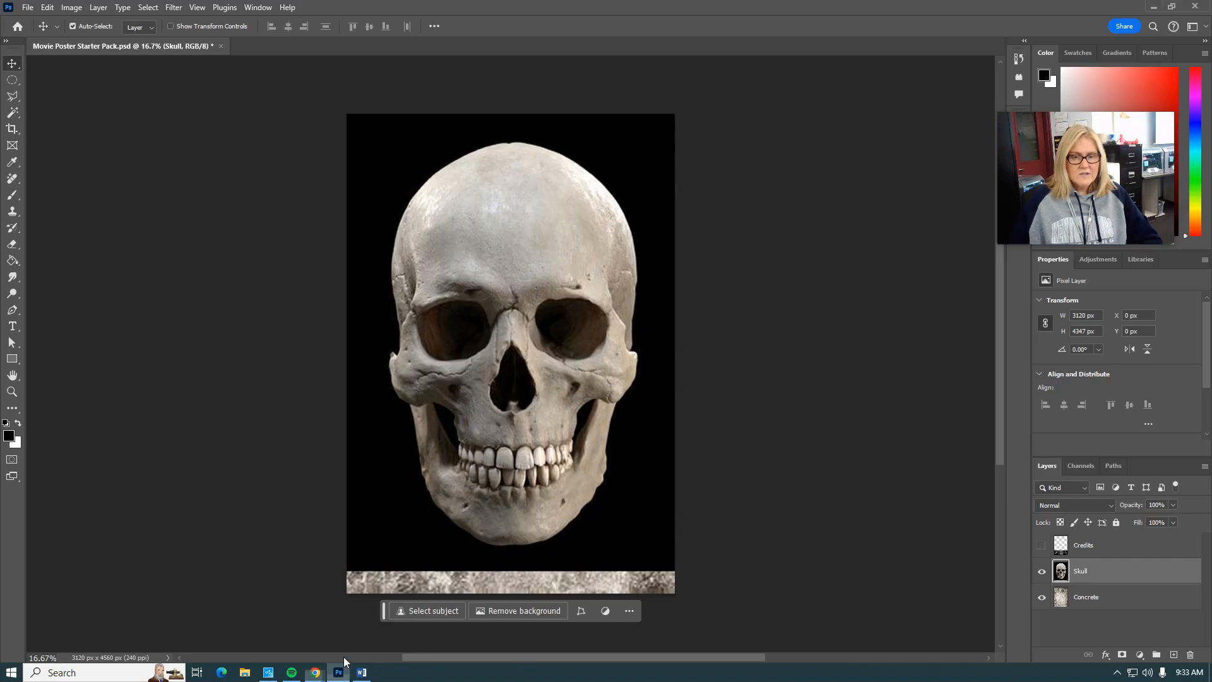
right_click(1105, 577)
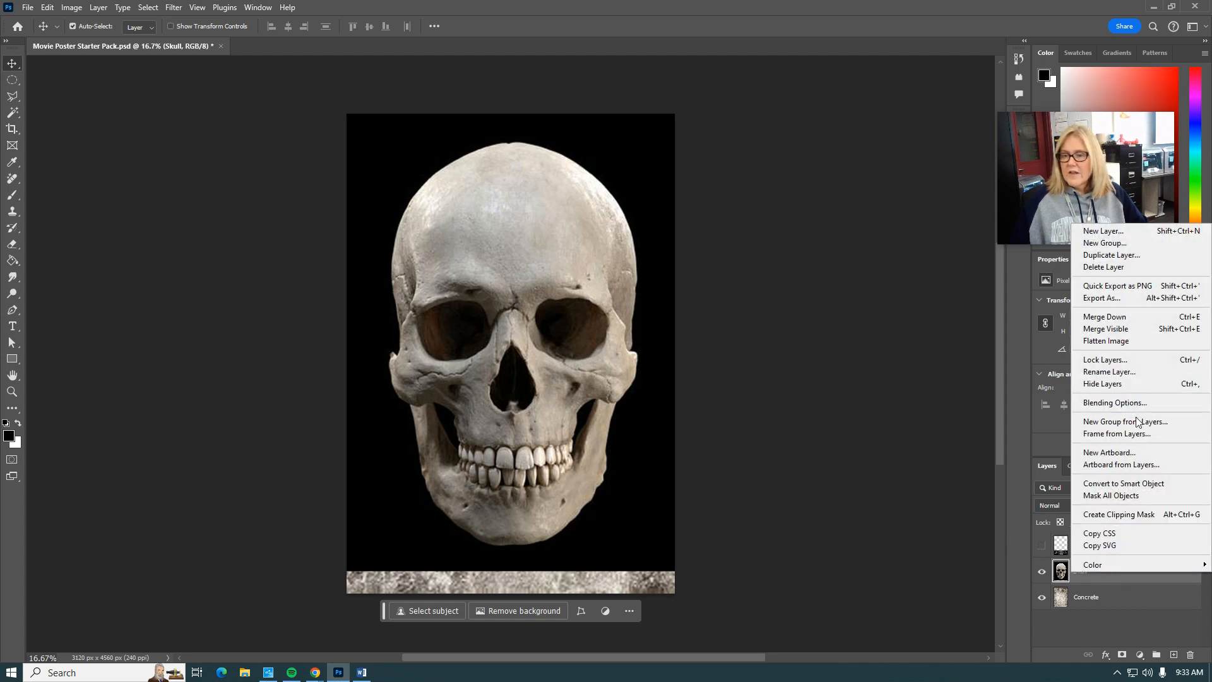
left_click(1137, 485)
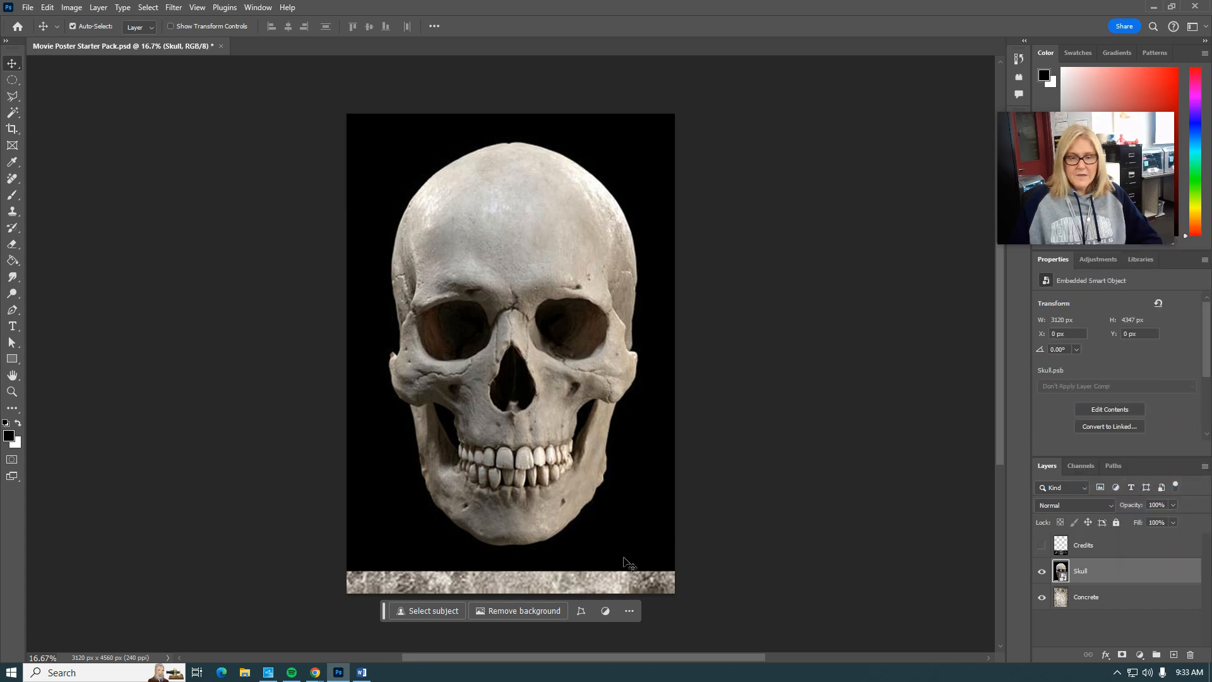
Review the challenge instructions in Chrome for opening the skull on its own and separating it from the black background
mouse_move(315, 673)
left_click(379, 625)
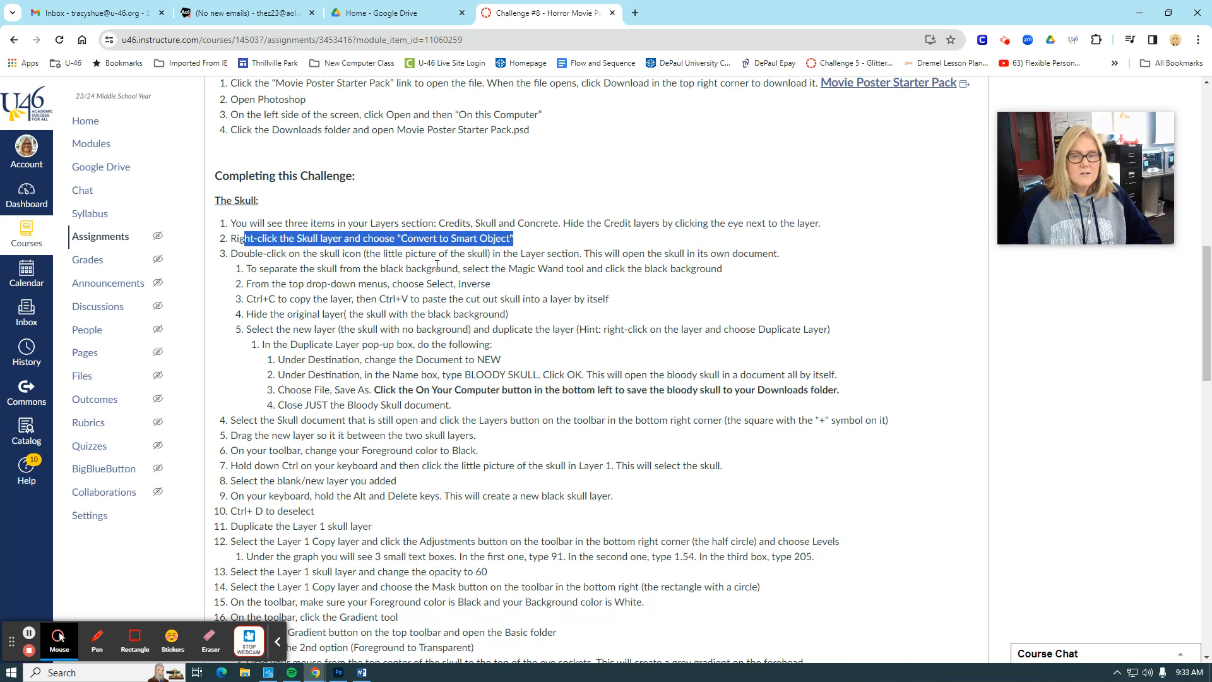
left_click_drag(516, 255, 711, 255)
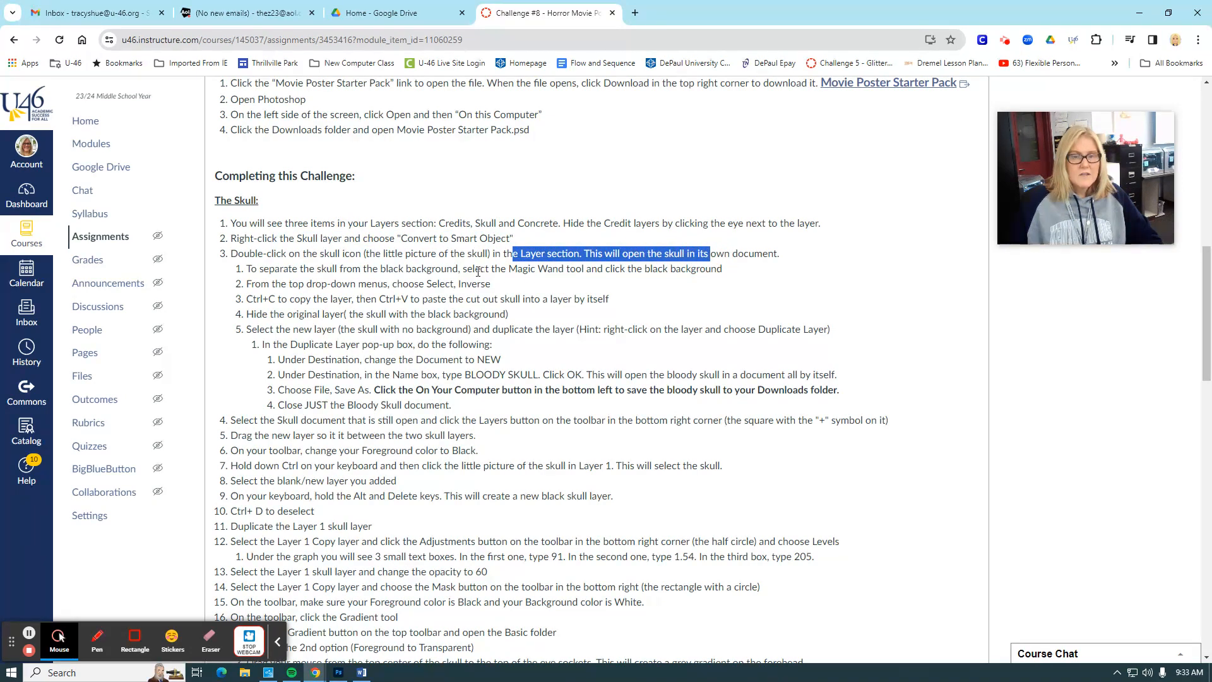
left_click_drag(467, 269, 527, 269)
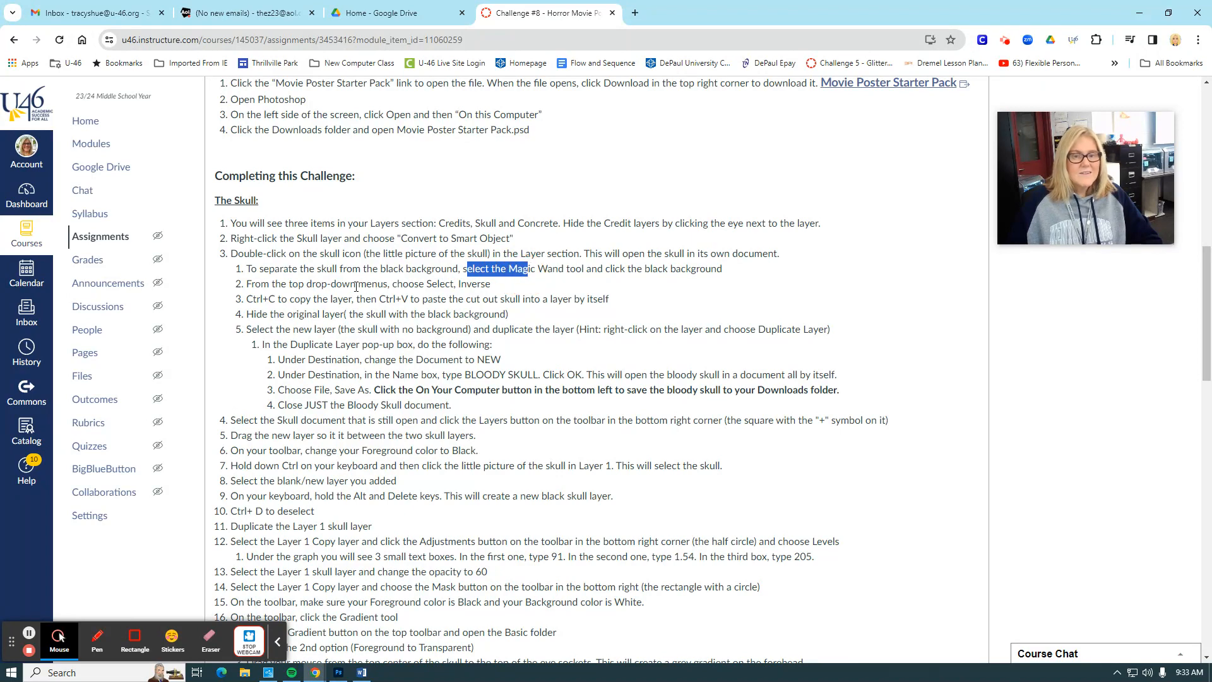
left_click_drag(358, 286, 456, 288)
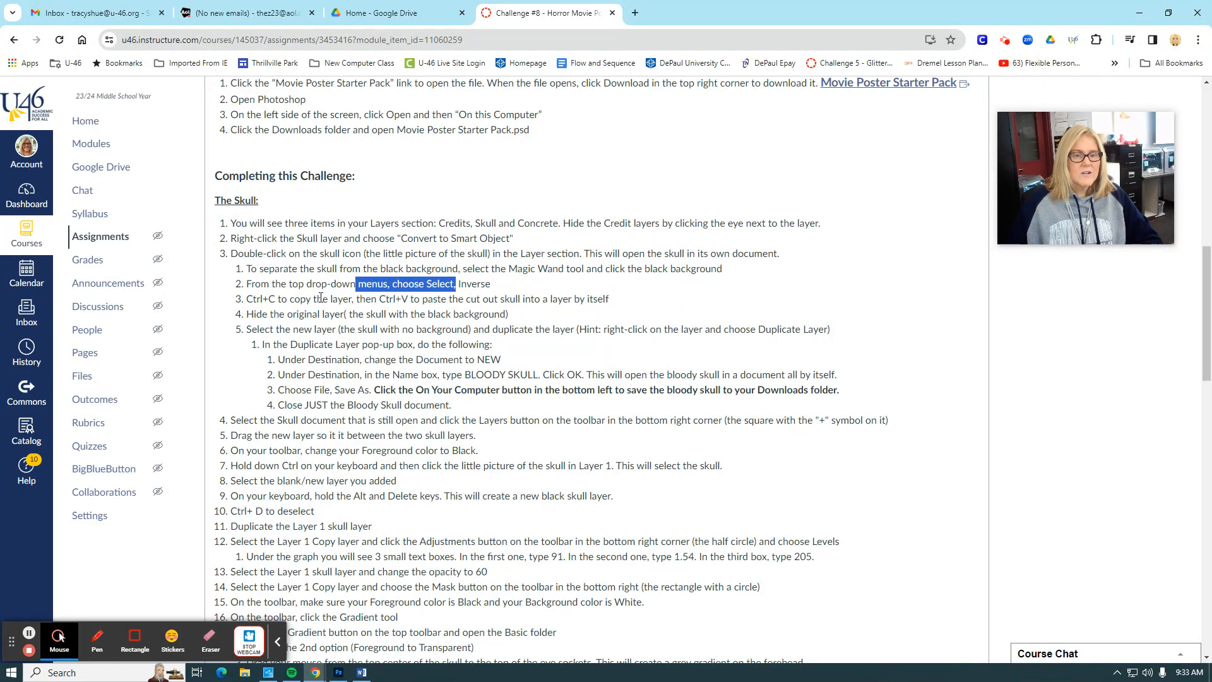
left_click_drag(318, 300, 421, 300)
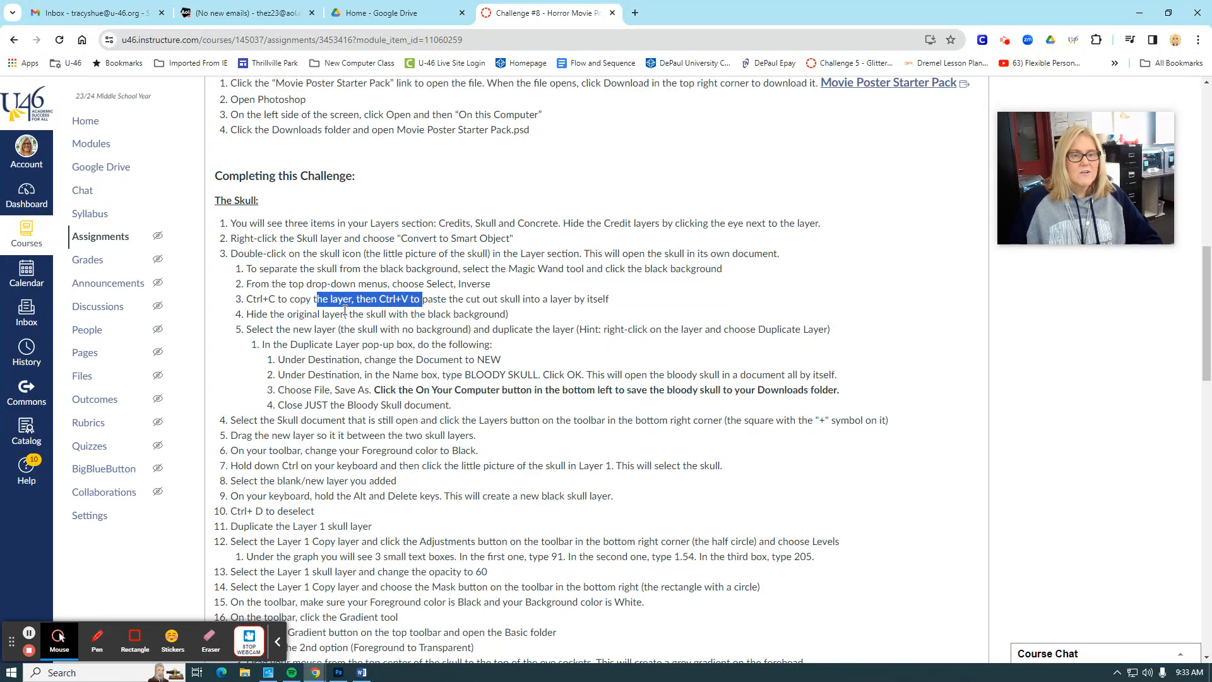
left_click_drag(344, 313, 397, 314)
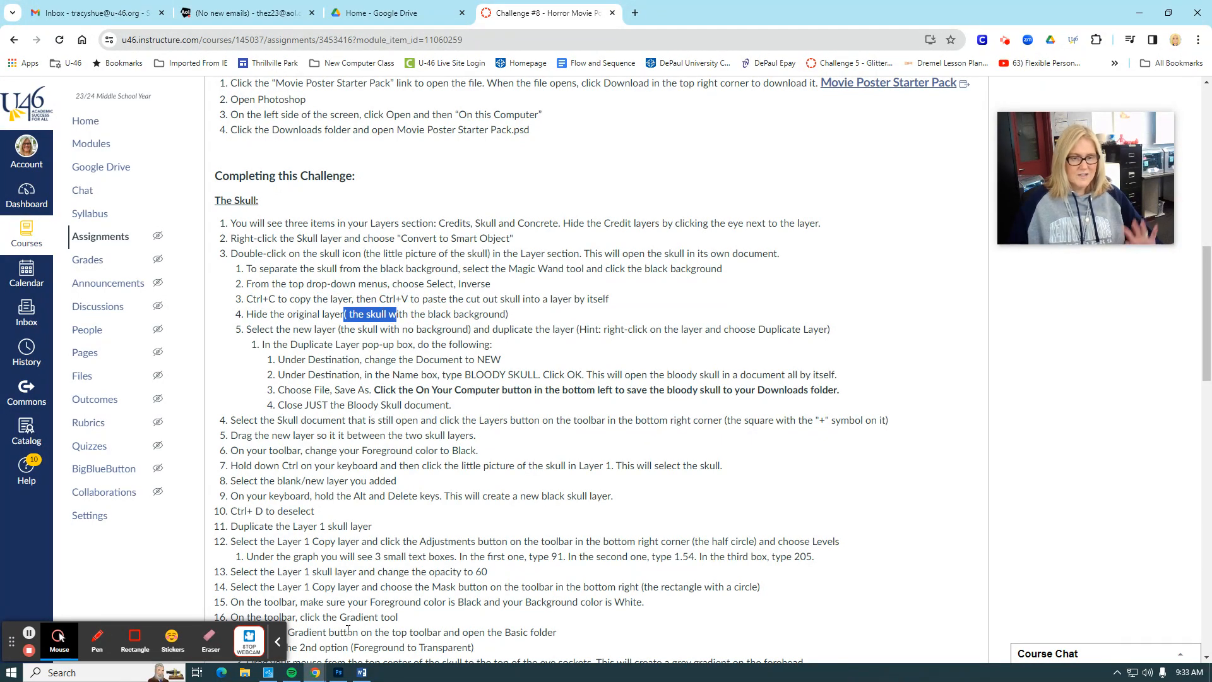
mouse_move(336, 676)
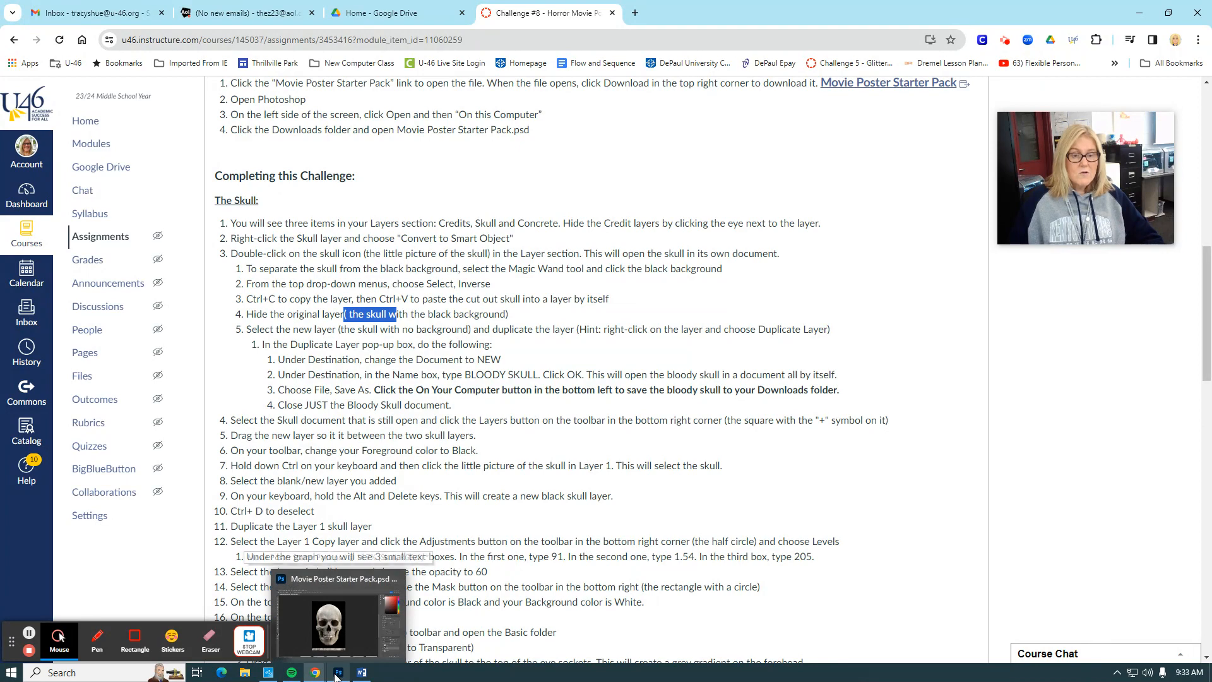
Switch to Photoshop, open the Skull smart object's contents in their own document, and compare it with the poster document
left_click(336, 675)
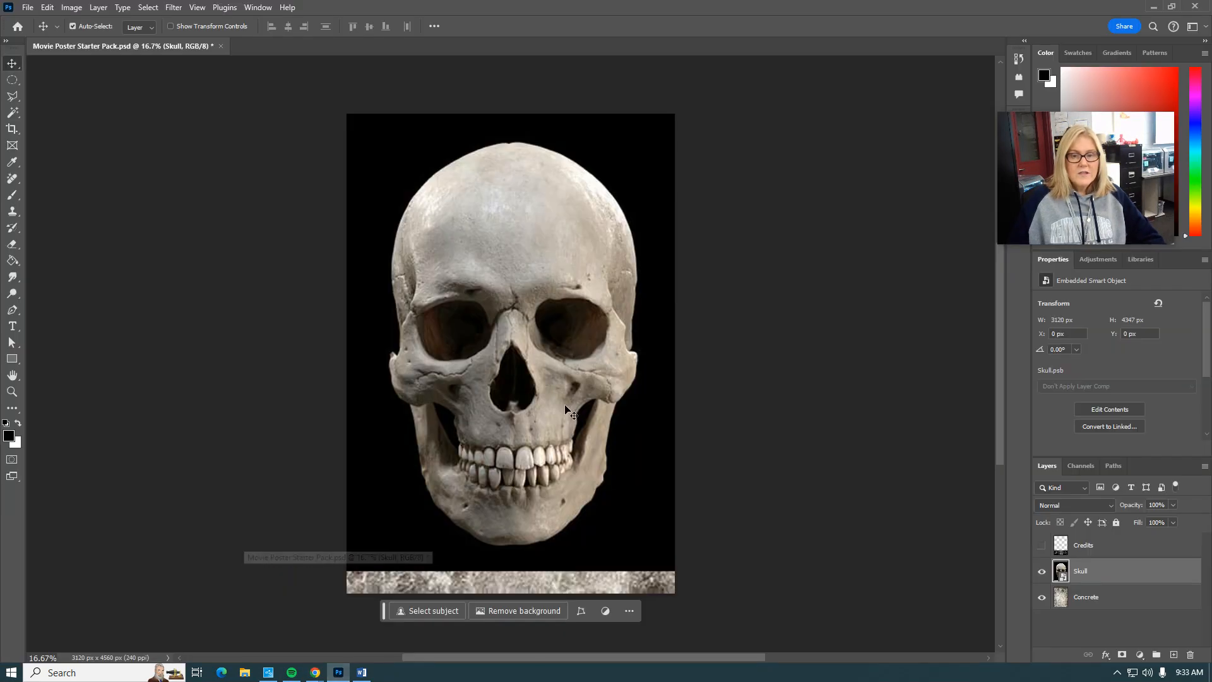
double_click(1060, 572)
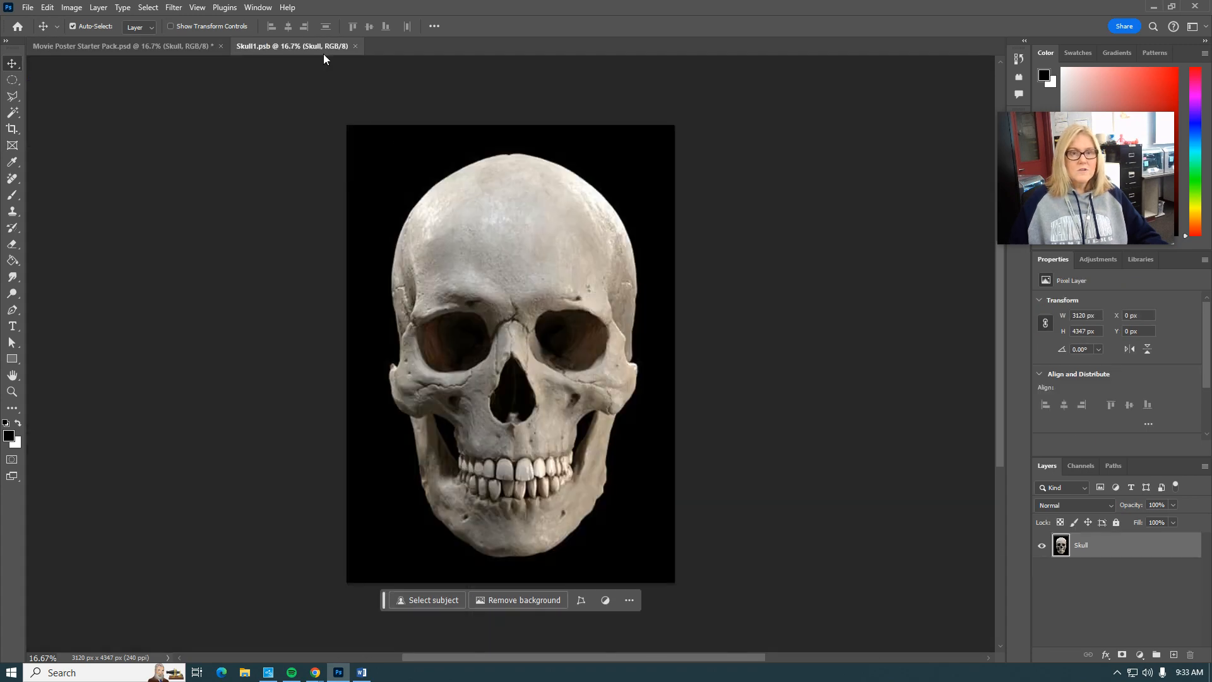
left_click(139, 44)
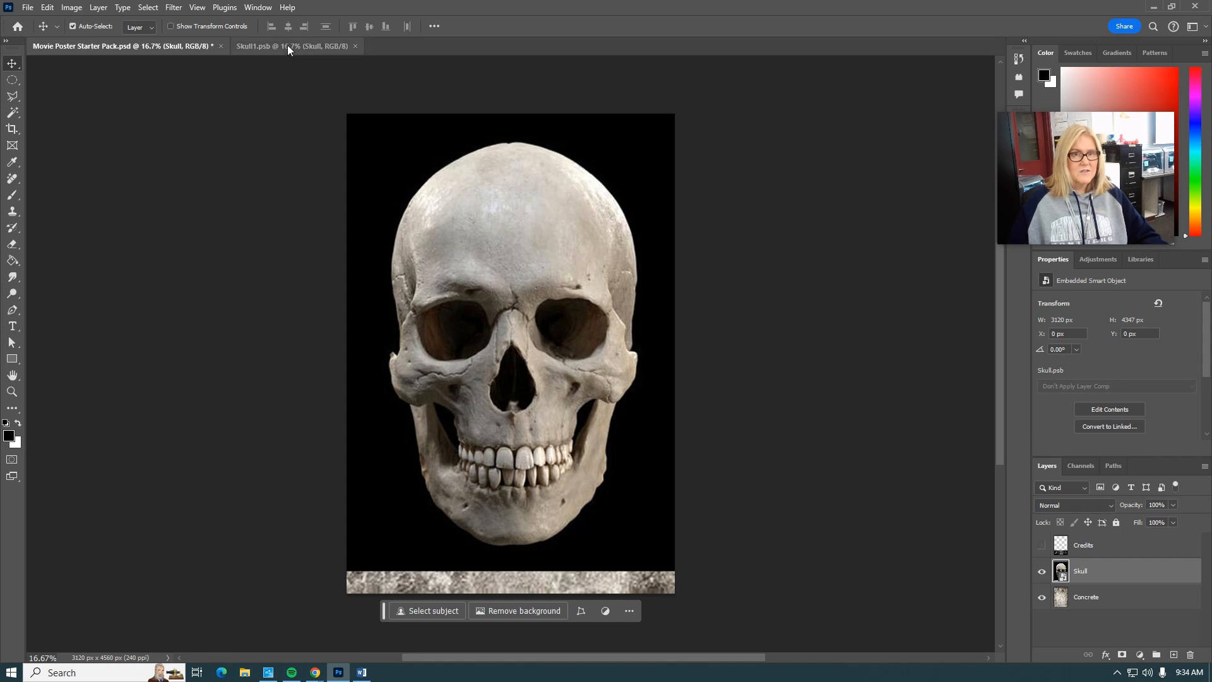
left_click(255, 45)
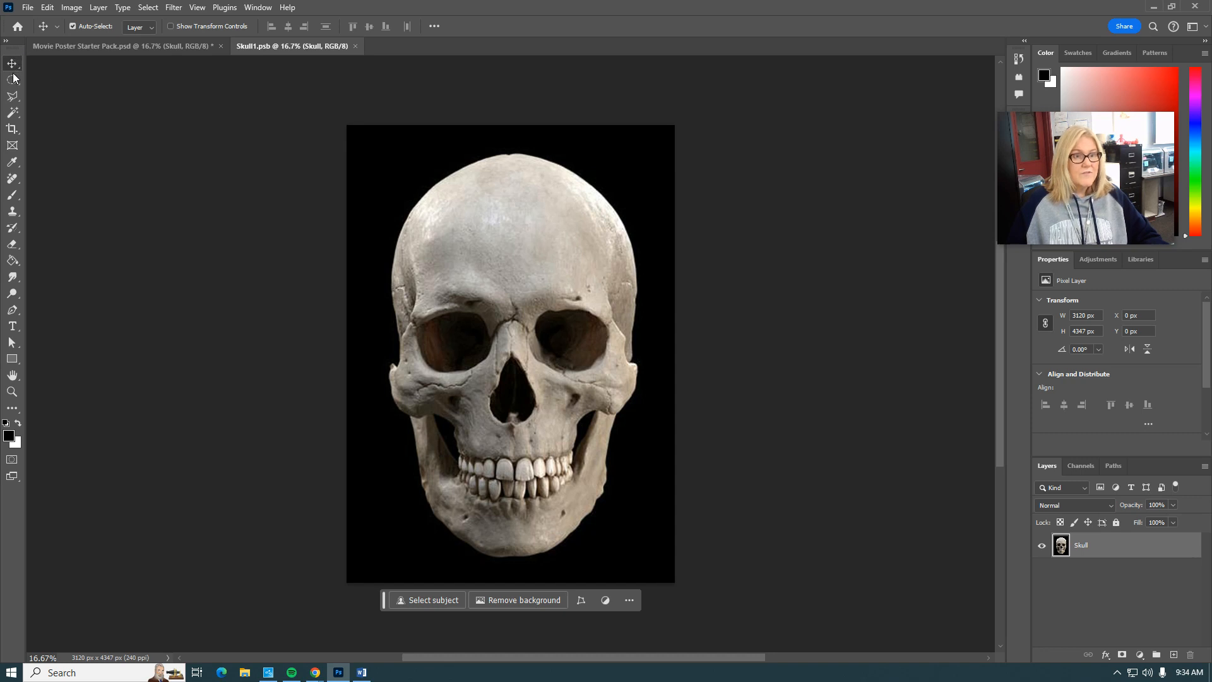
Select the black background around the skull with the Magic Wand tool and invert the selection
left_click(12, 112)
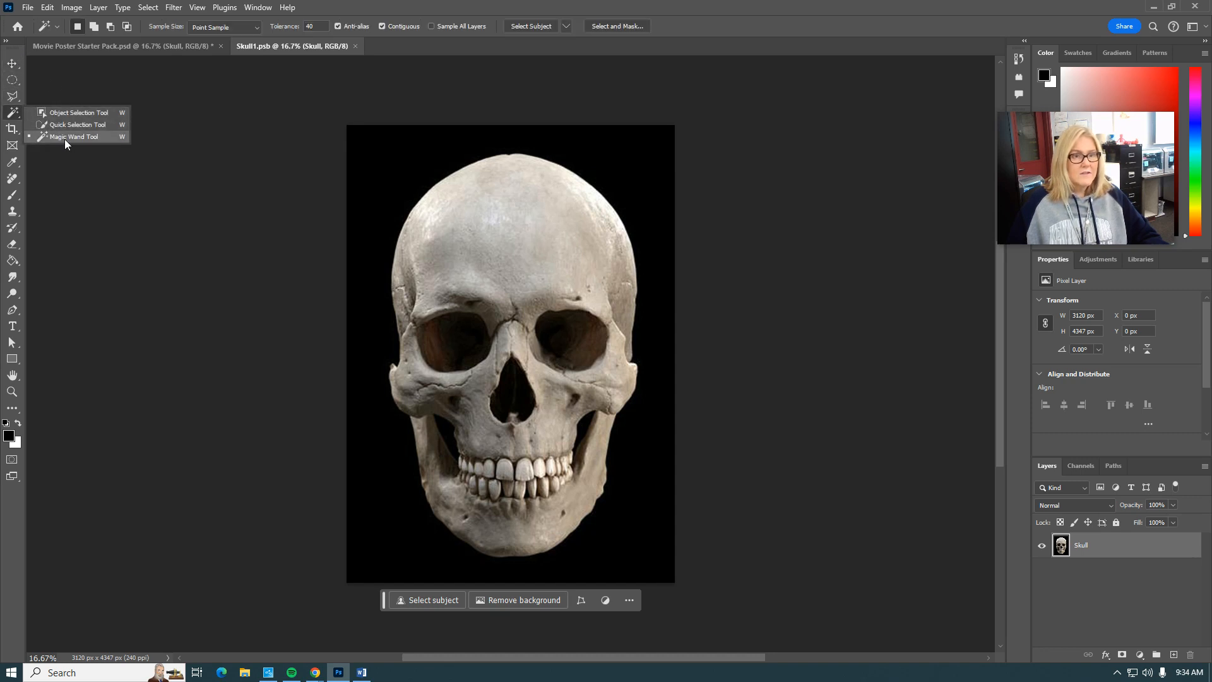
left_click(64, 139)
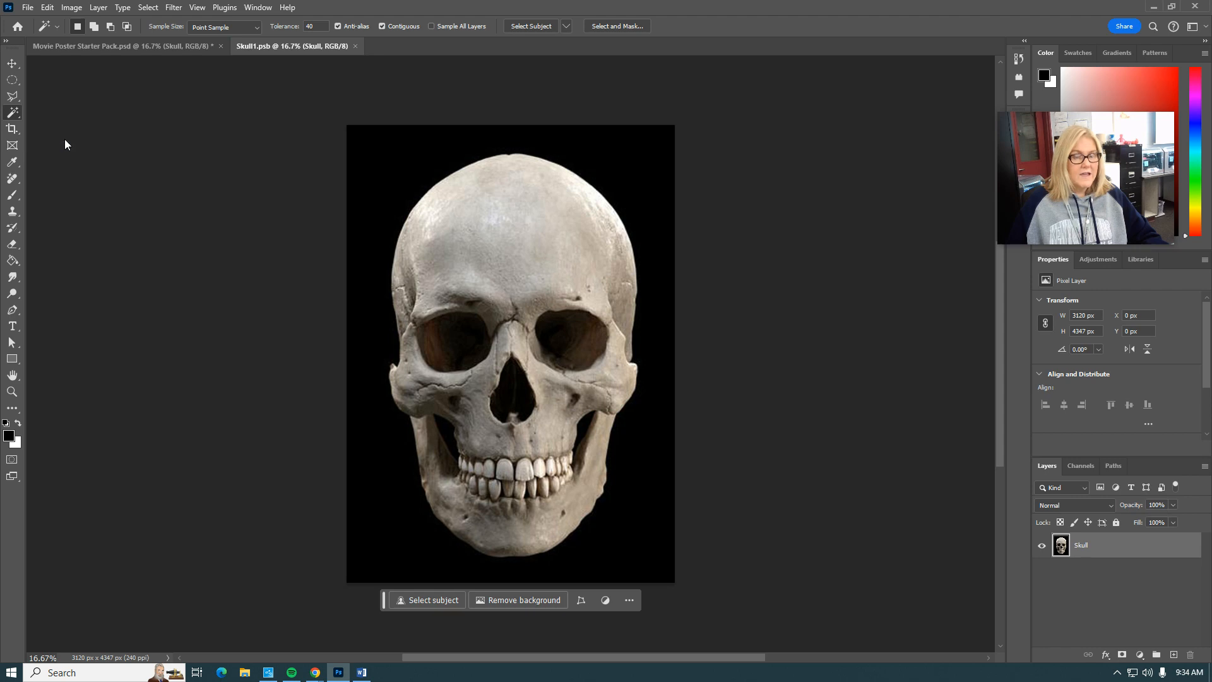
left_click(392, 175)
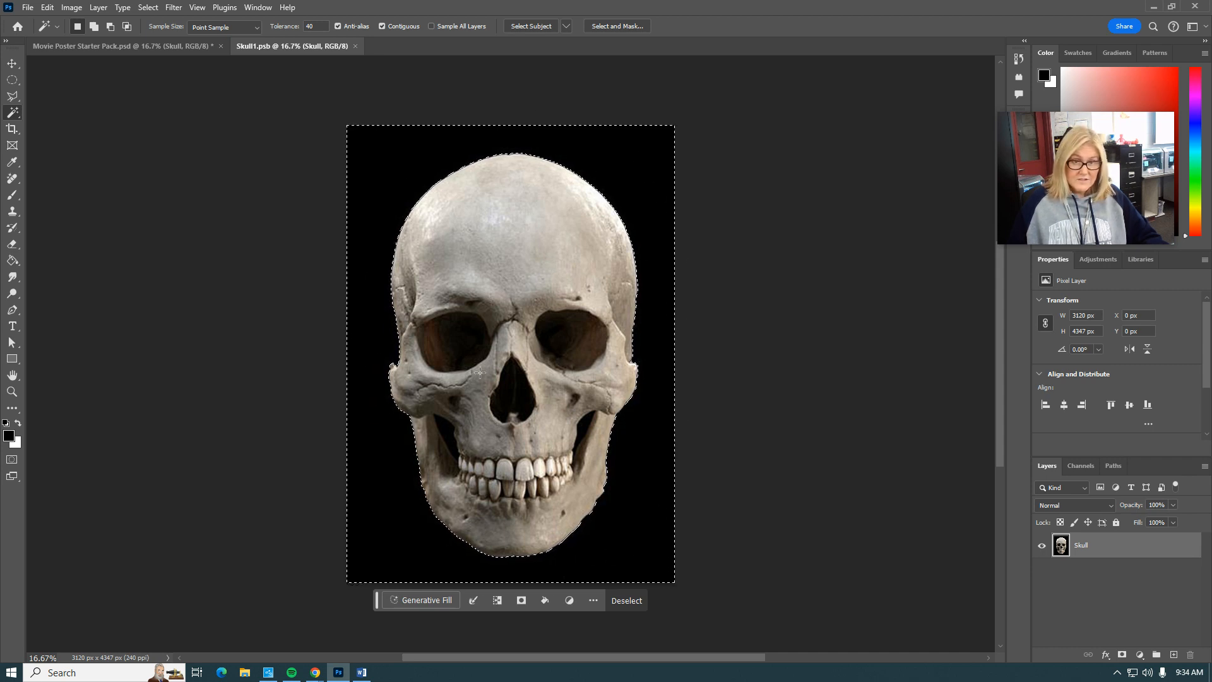
left_click(147, 7)
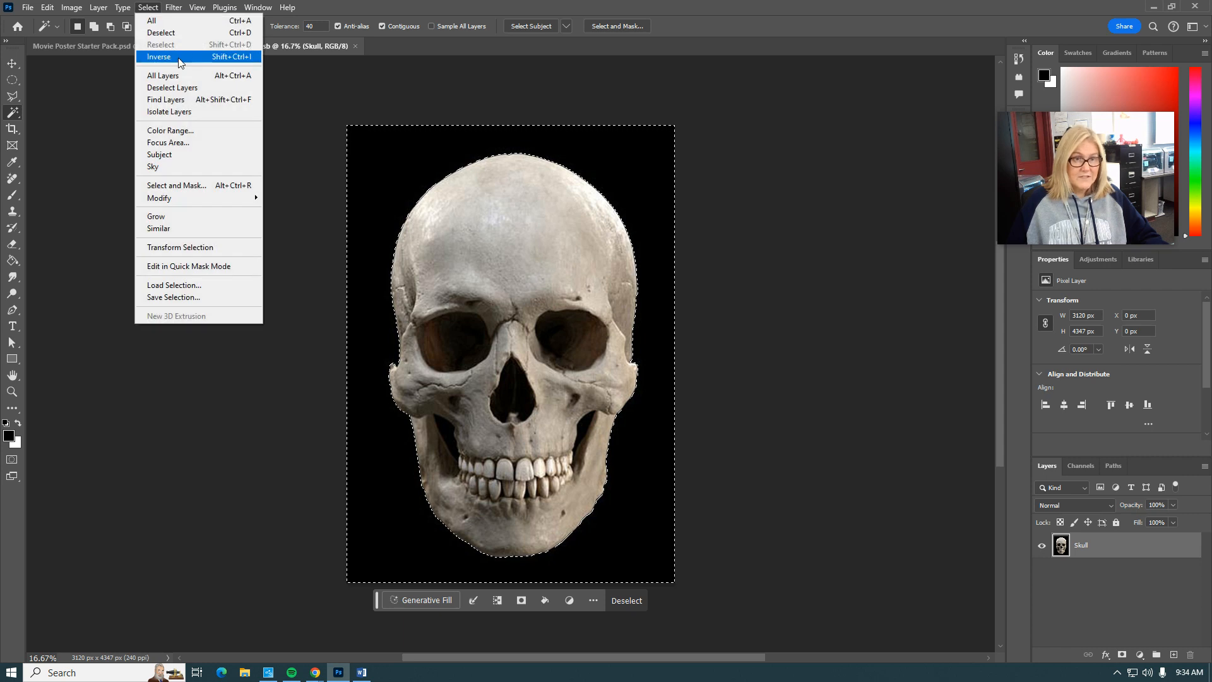
left_click(179, 59)
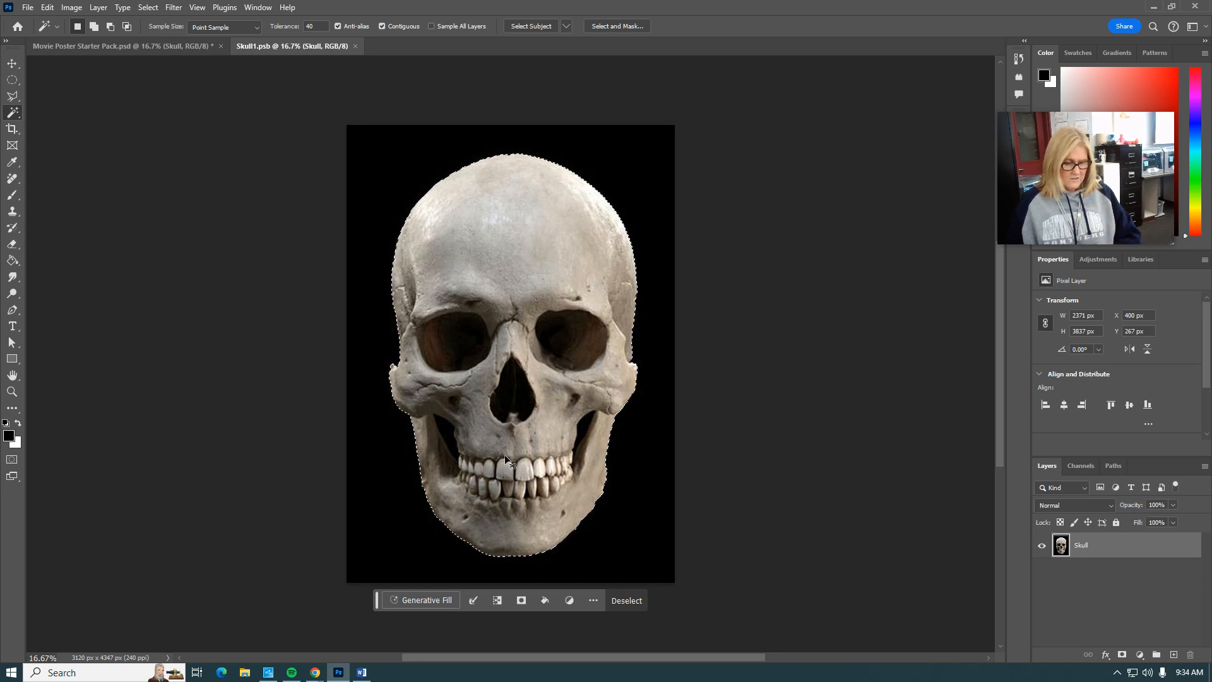
Copy the selected skull onto its own layer and hide the original Skull layer with the black background
key("ctrl+j")
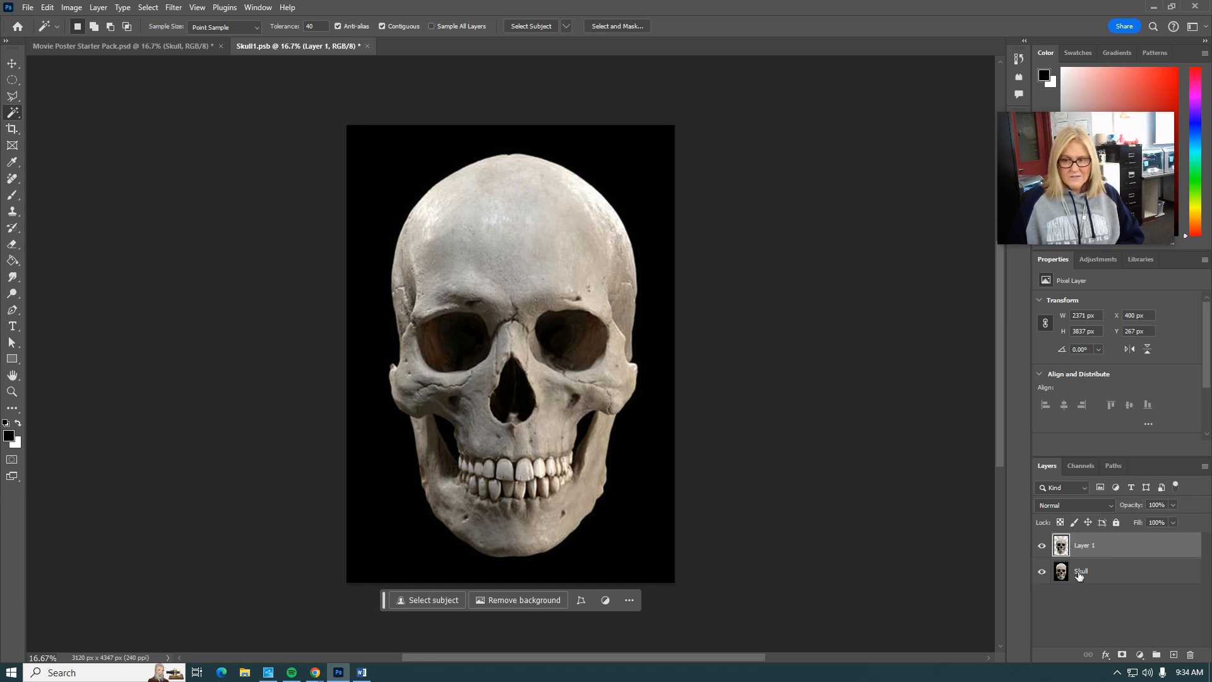
left_click(1041, 571)
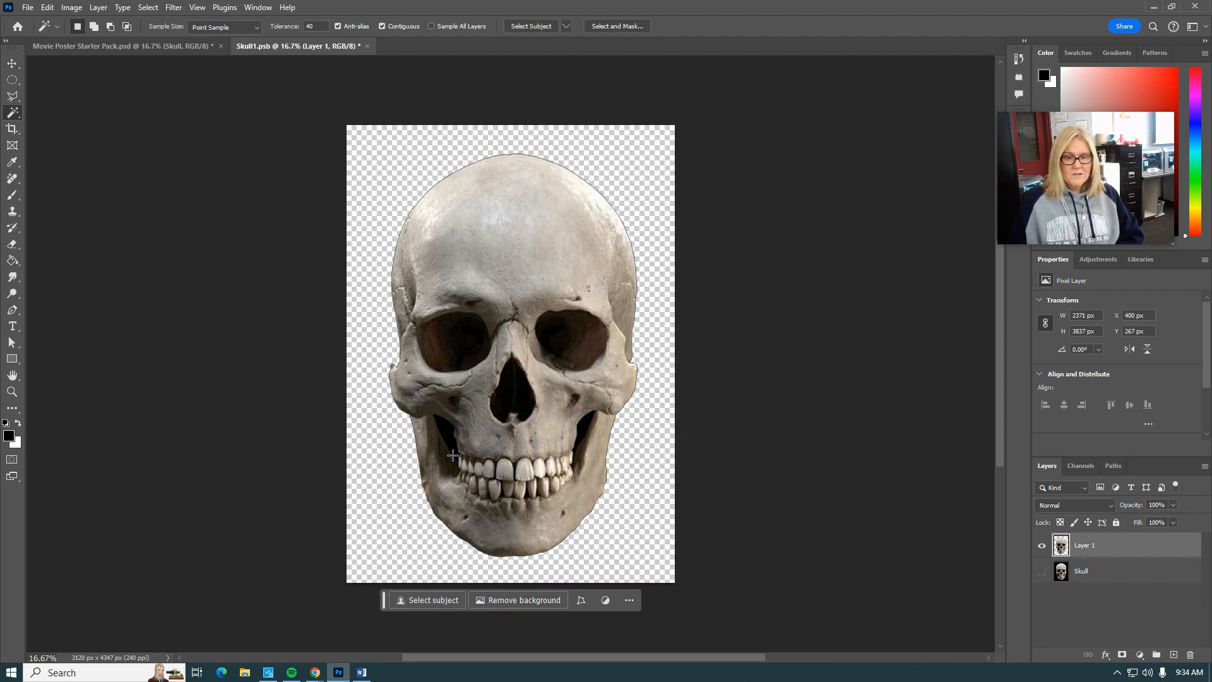
Check the challenge instructions in Chrome, return to Photoshop, and duplicate Layer 1 into a new document named Bloody Skull
mouse_move(316, 673)
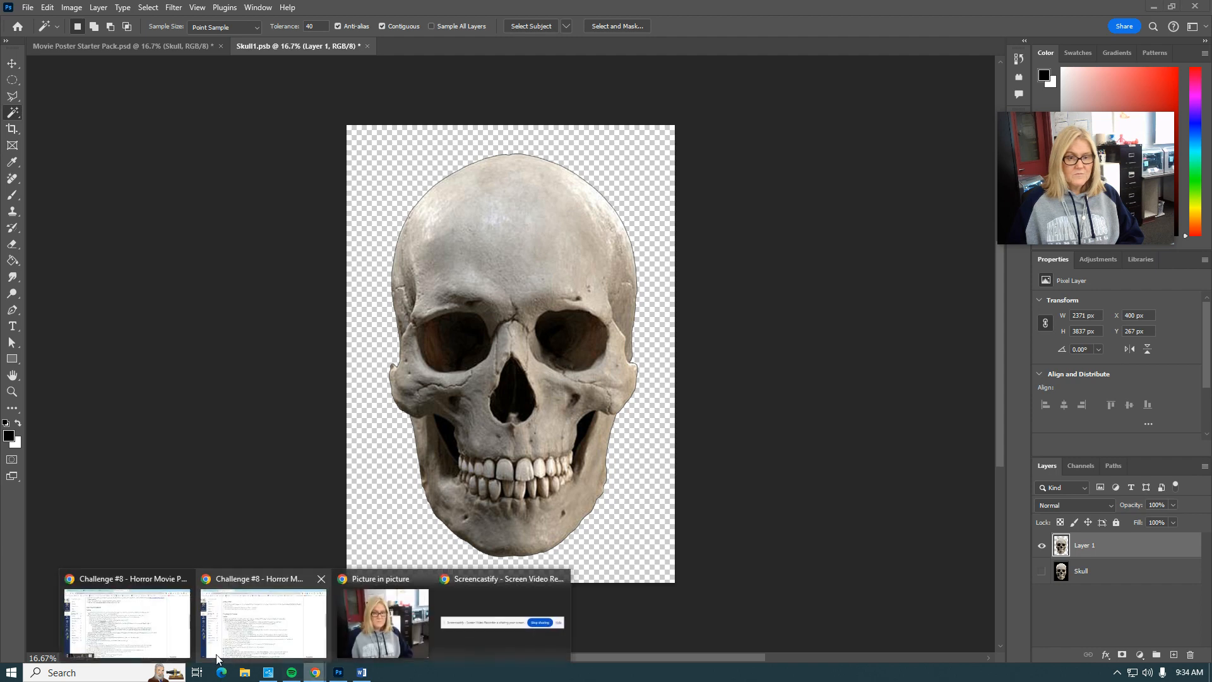
left_click(154, 632)
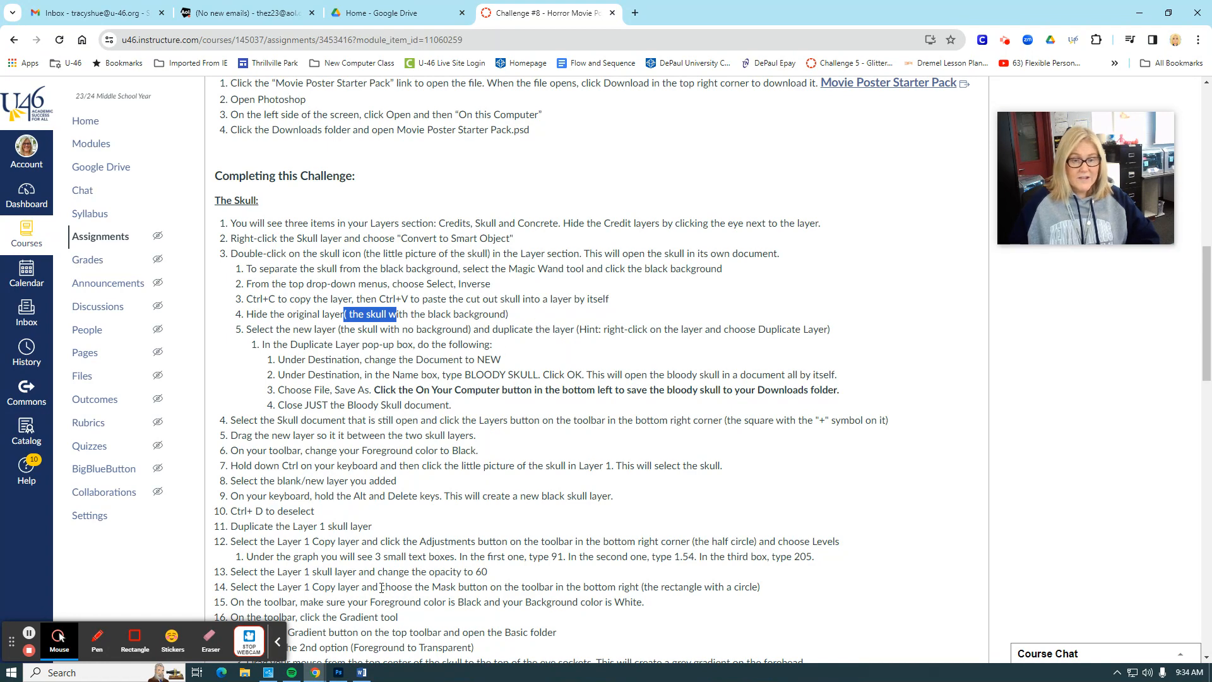
left_click(338, 672)
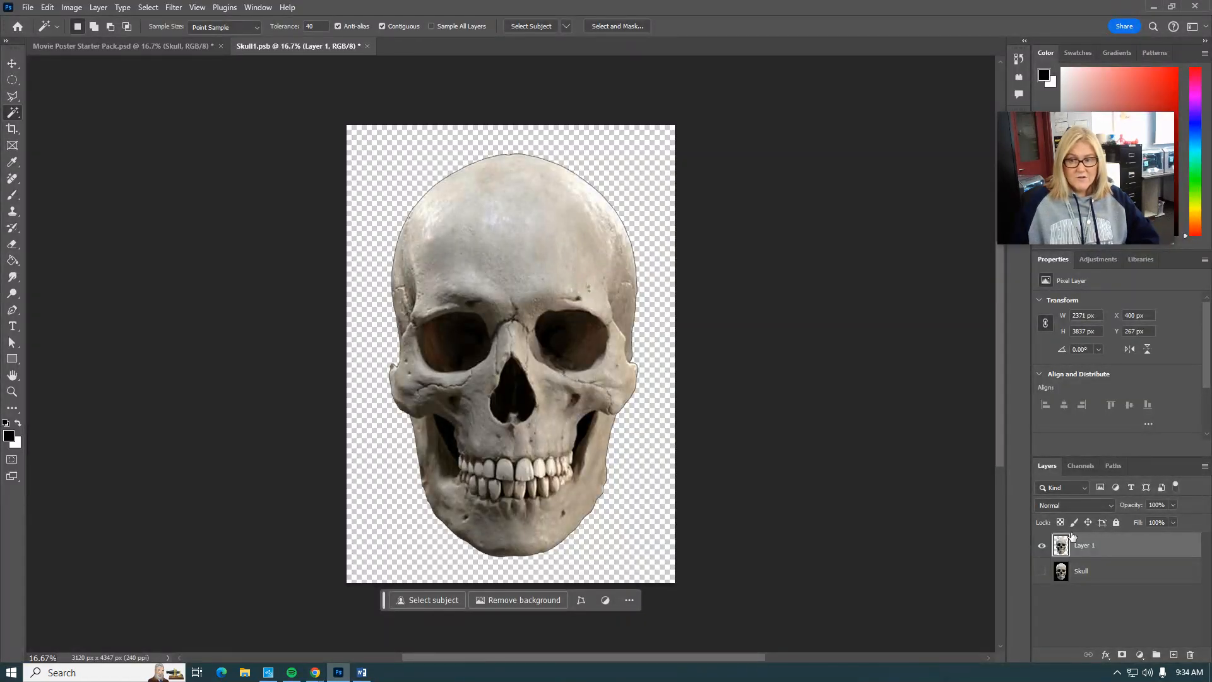
right_click(1103, 546)
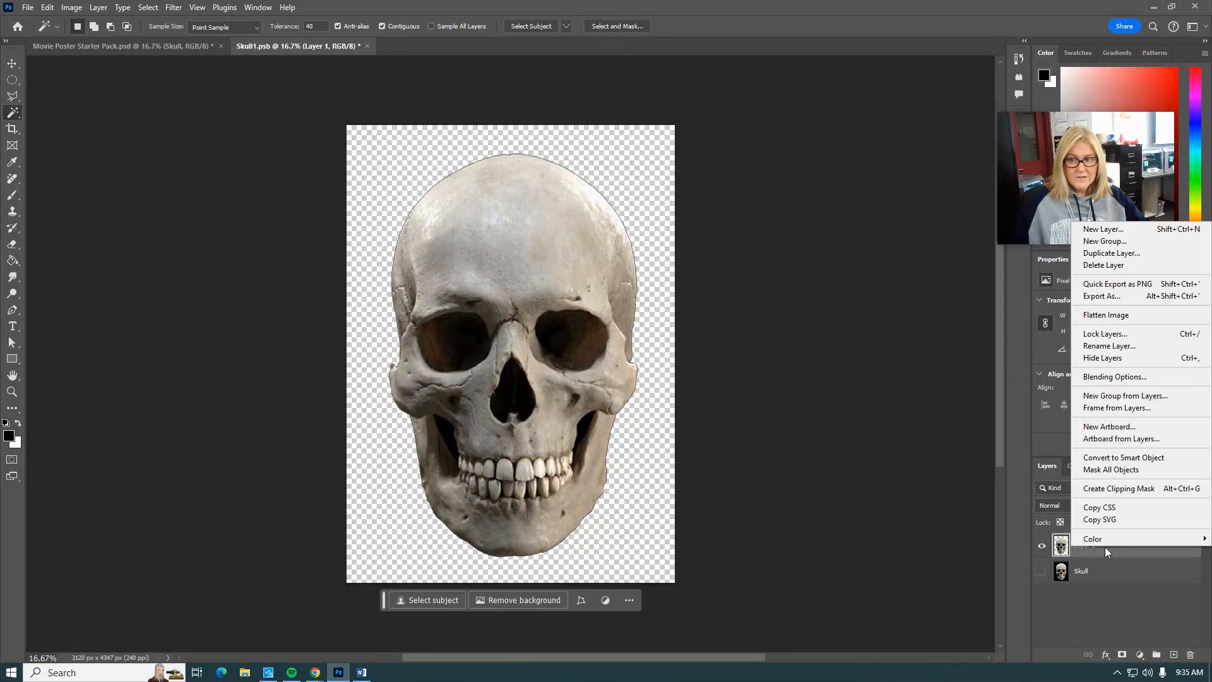
left_click(1136, 259)
left_click_drag(596, 182, 581, 185)
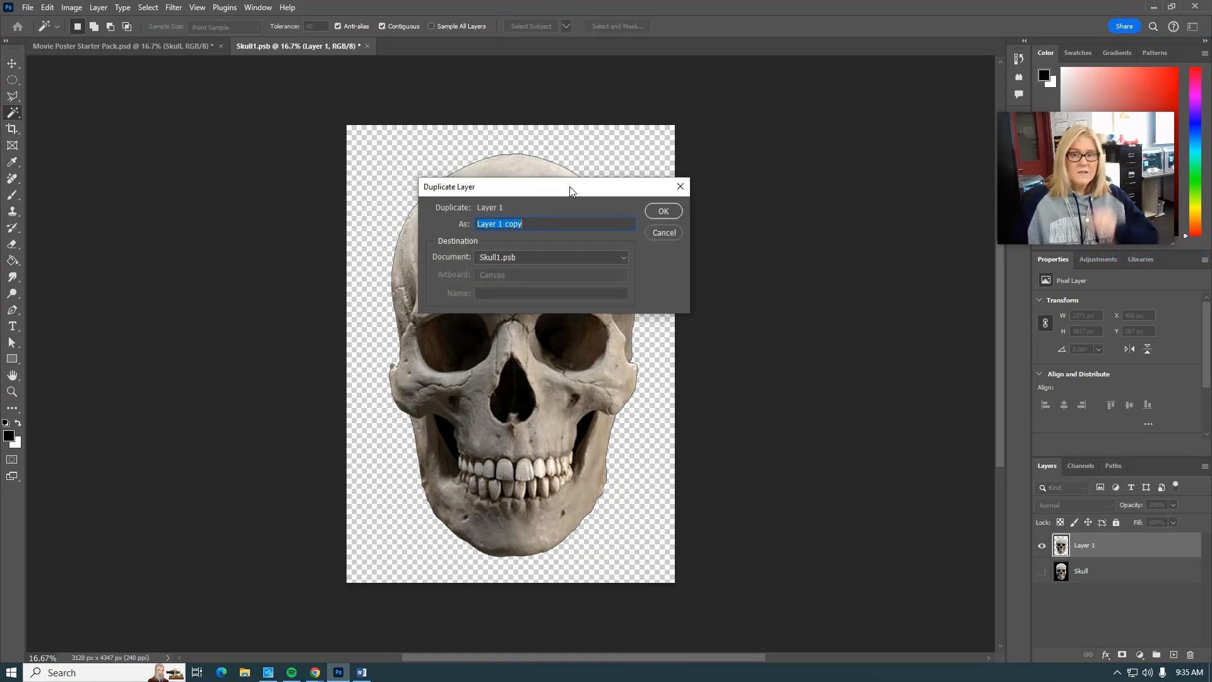
left_click(596, 257)
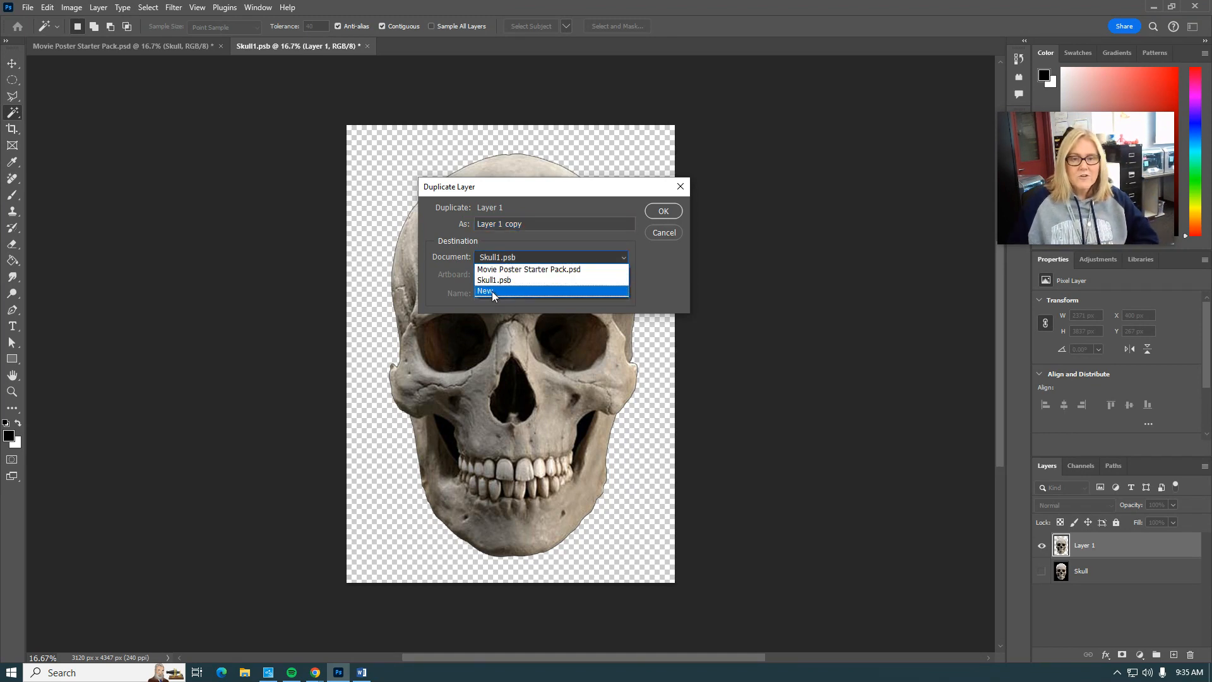
left_click(492, 291)
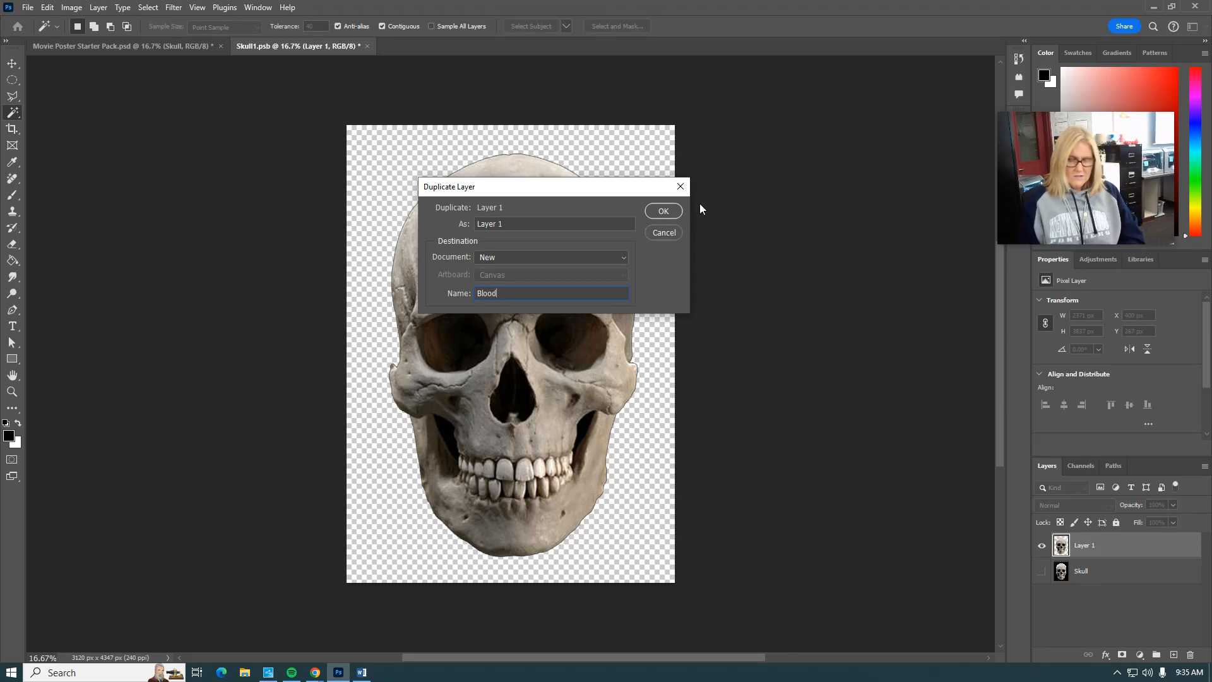
type("Bloody Skull")
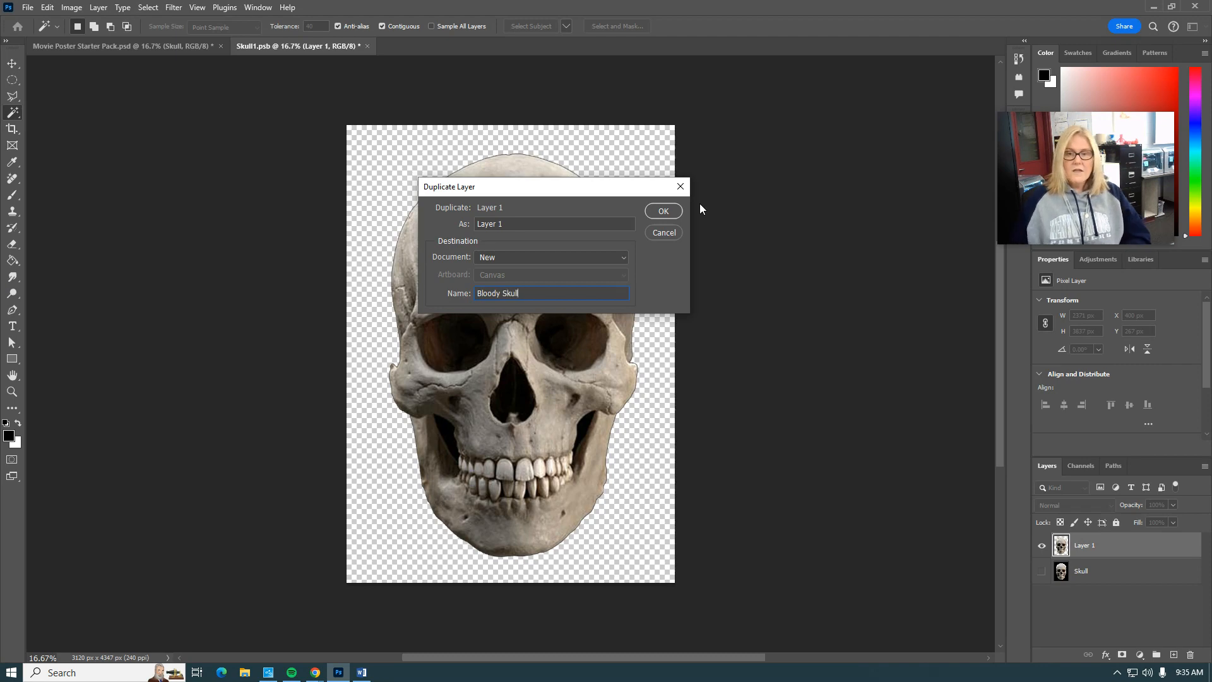
left_click(664, 212)
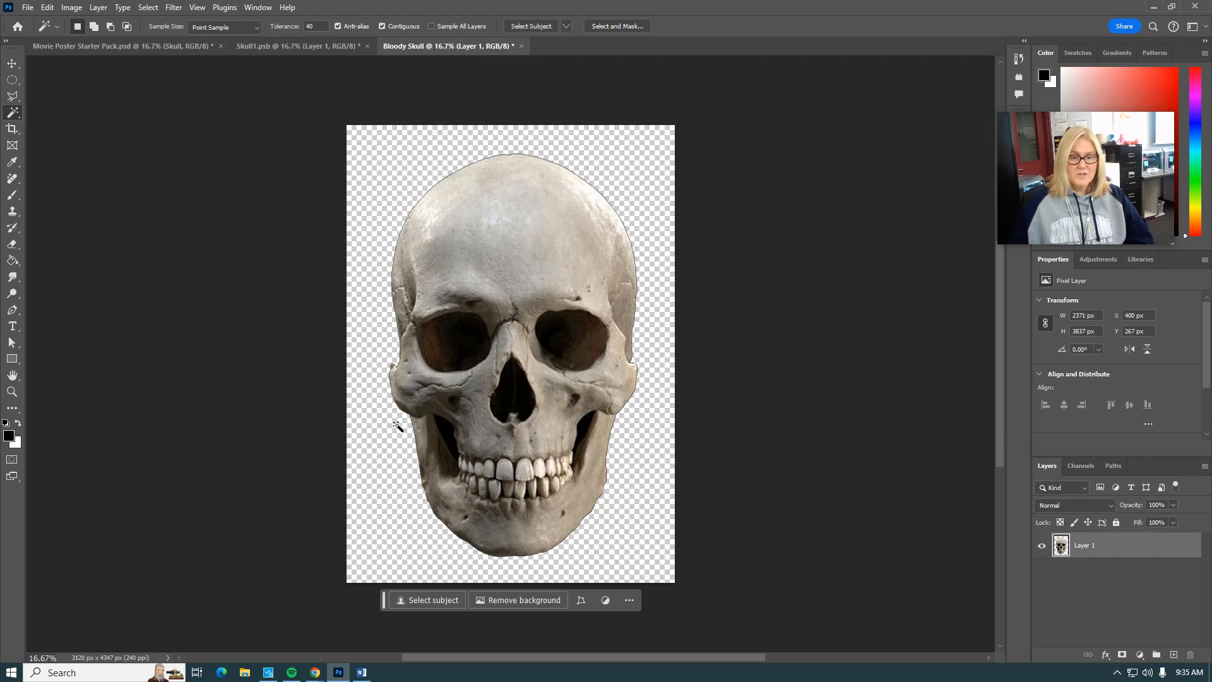
Check the saving instructions in Chrome, save the new document from Photoshop as Bloody Skull.psd in Downloads, replacing the existing file, and close it
mouse_move(303, 672)
left_click(302, 622)
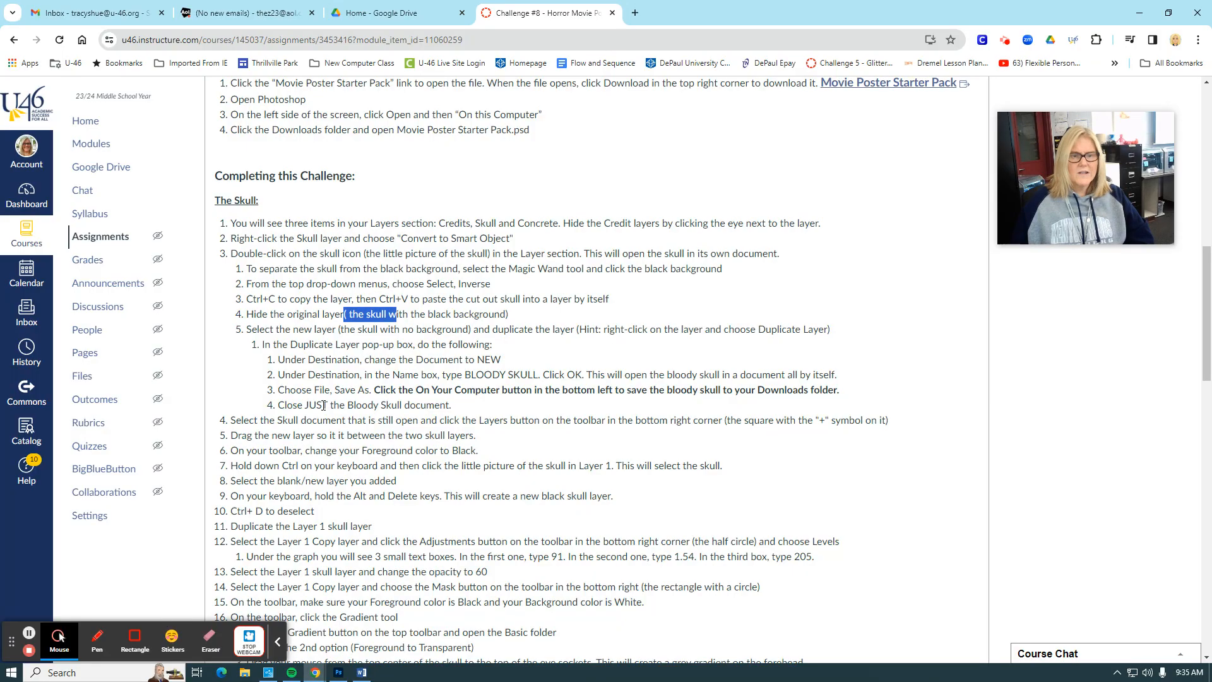
left_click_drag(278, 389, 676, 390)
left_click(339, 672)
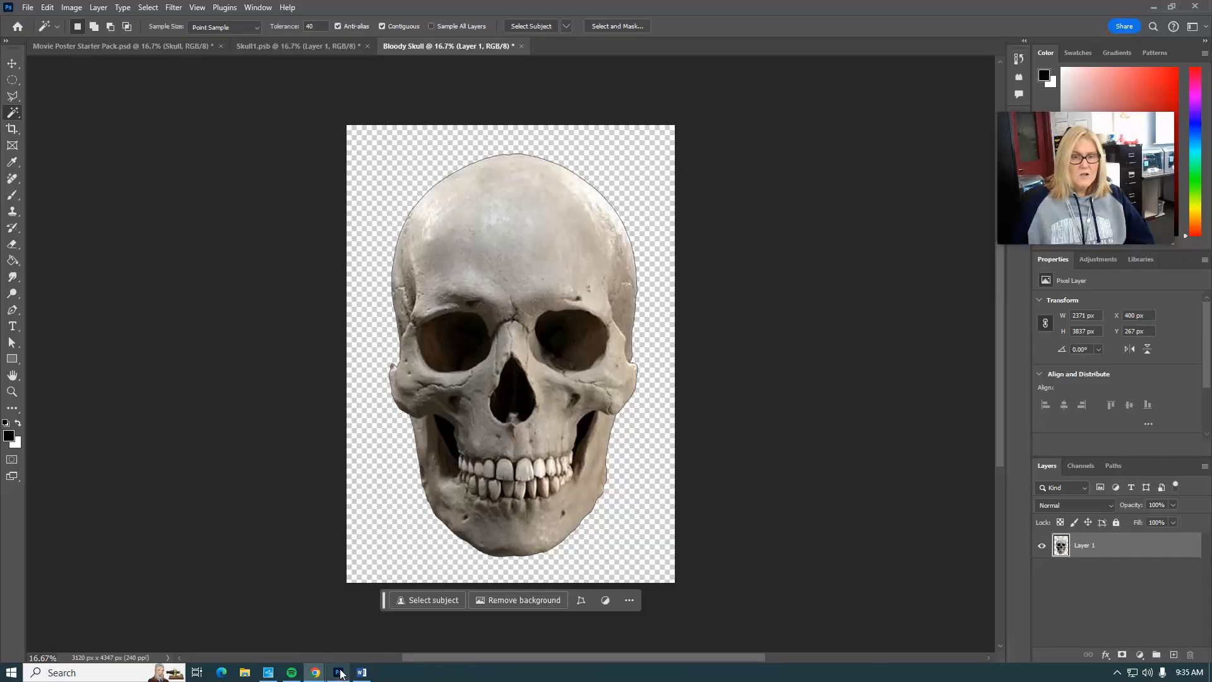
left_click(28, 8)
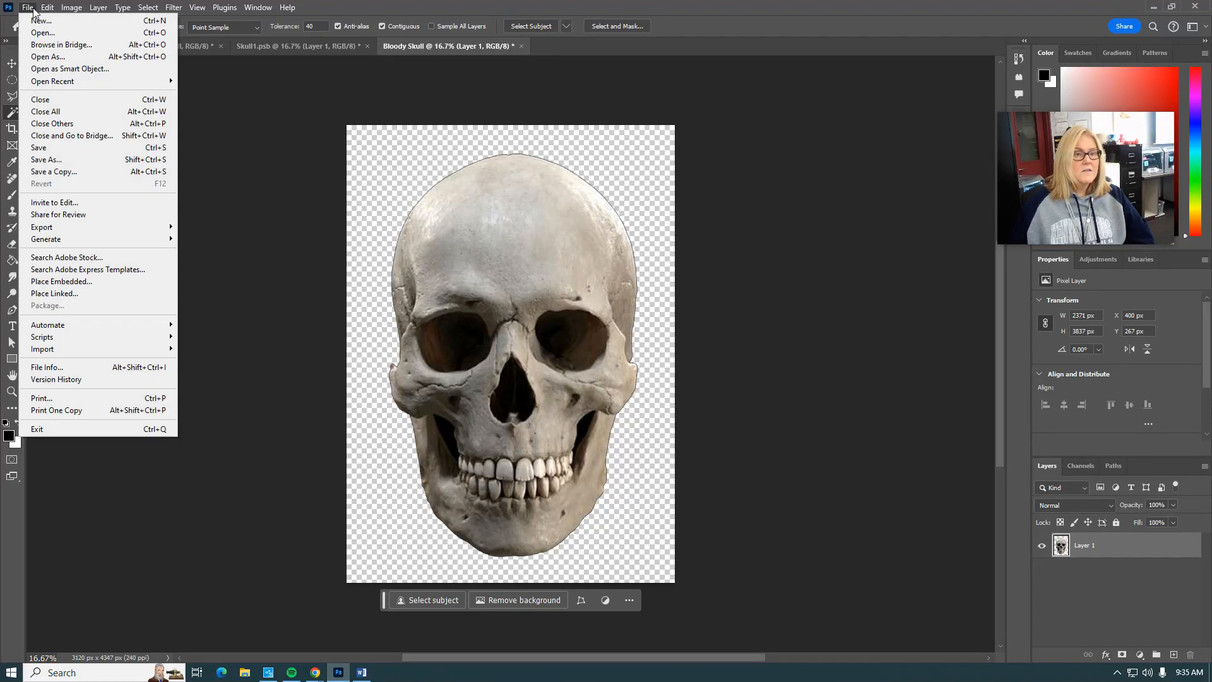
left_click(68, 163)
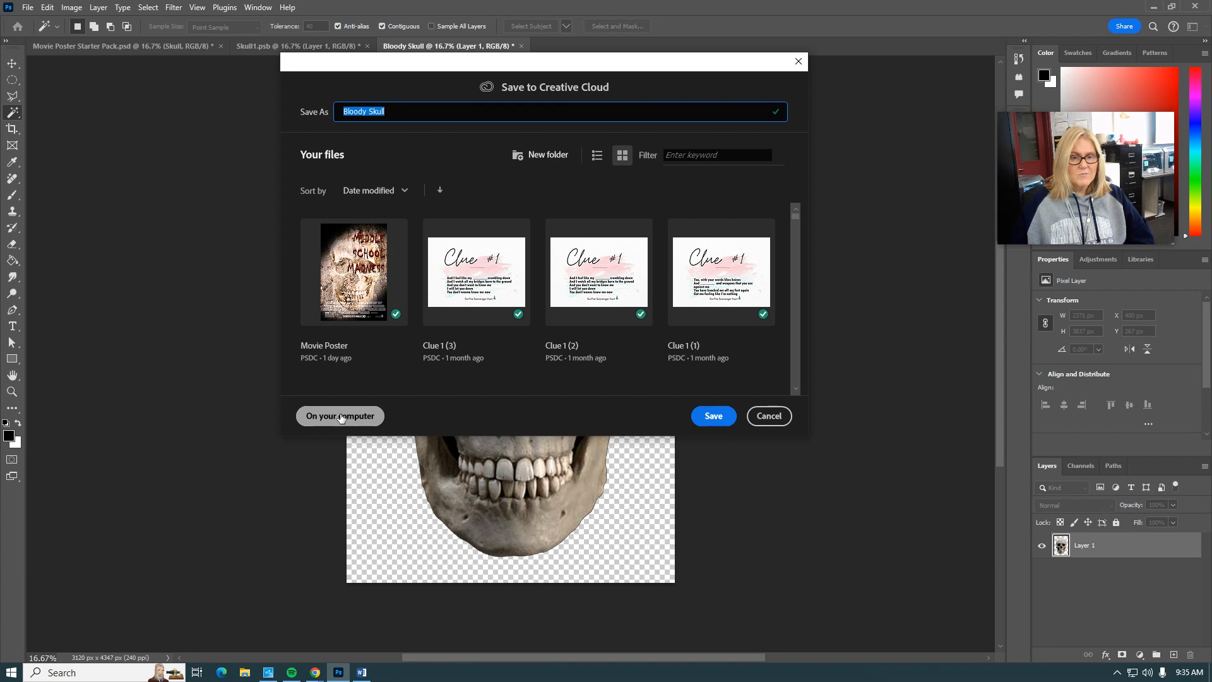
left_click(339, 416)
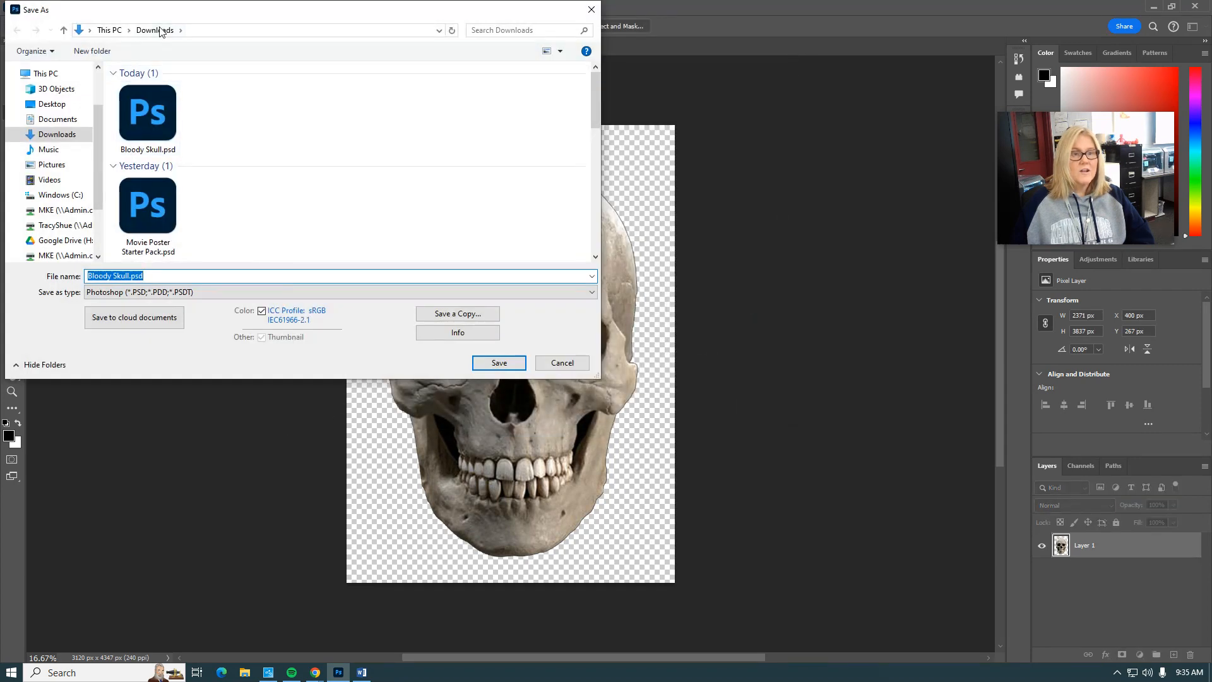
left_click(496, 364)
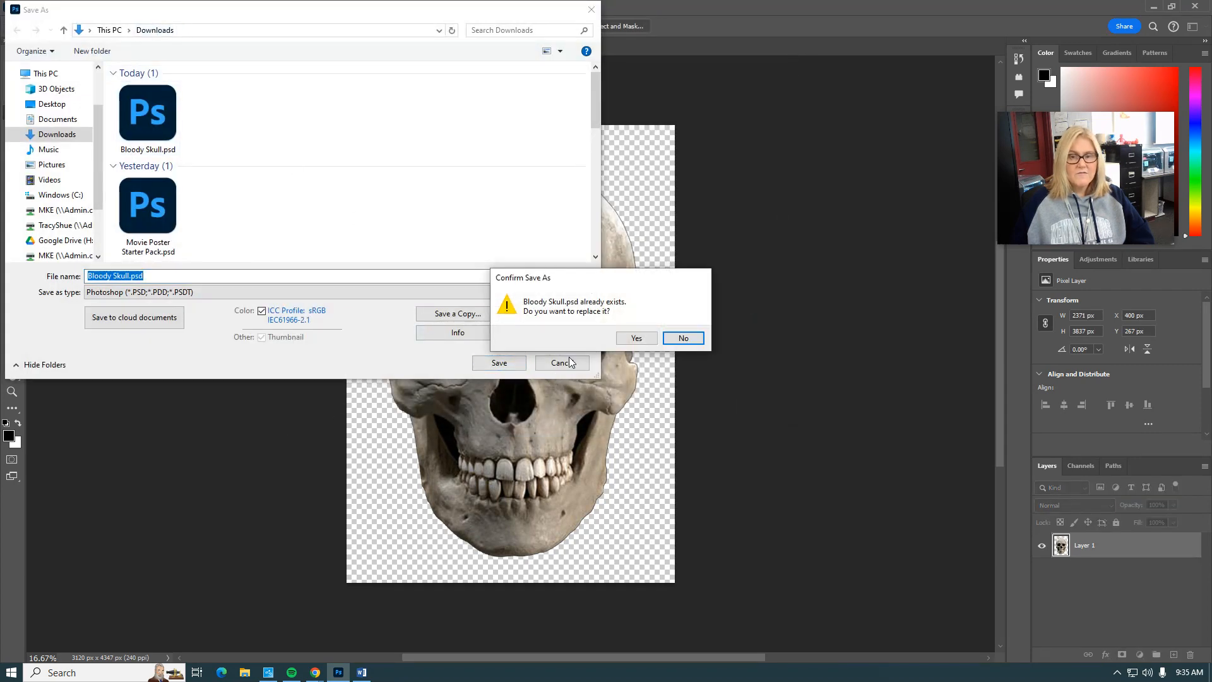
left_click(636, 340)
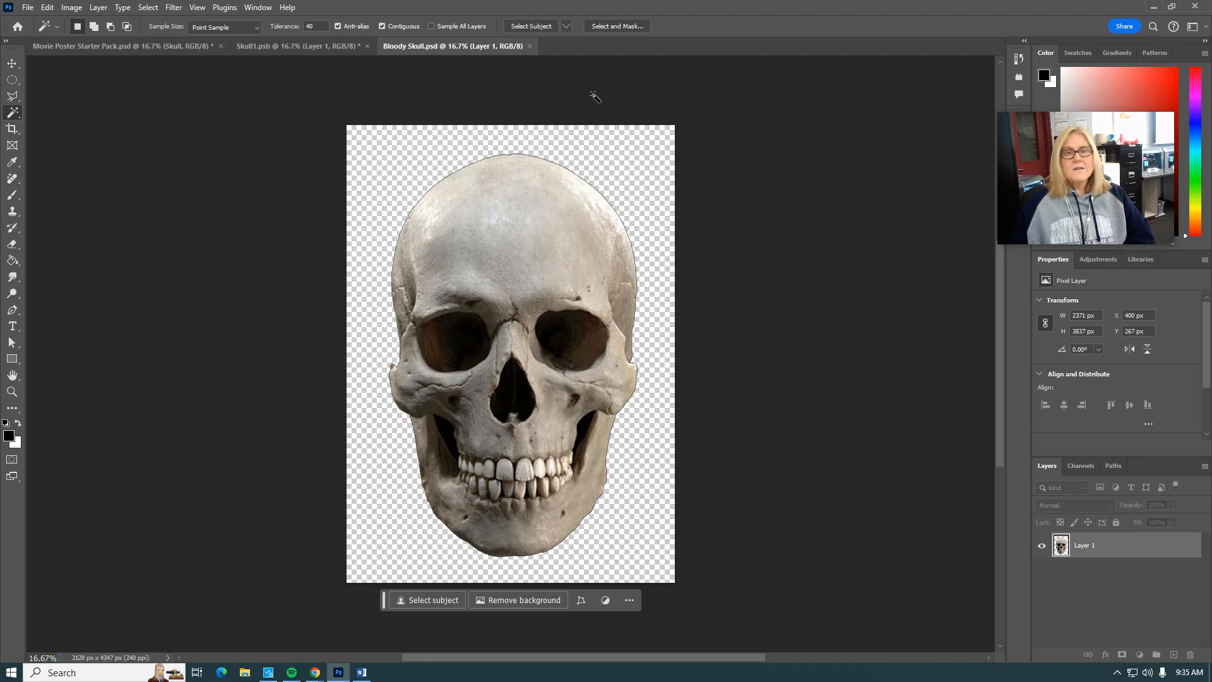
left_click(529, 47)
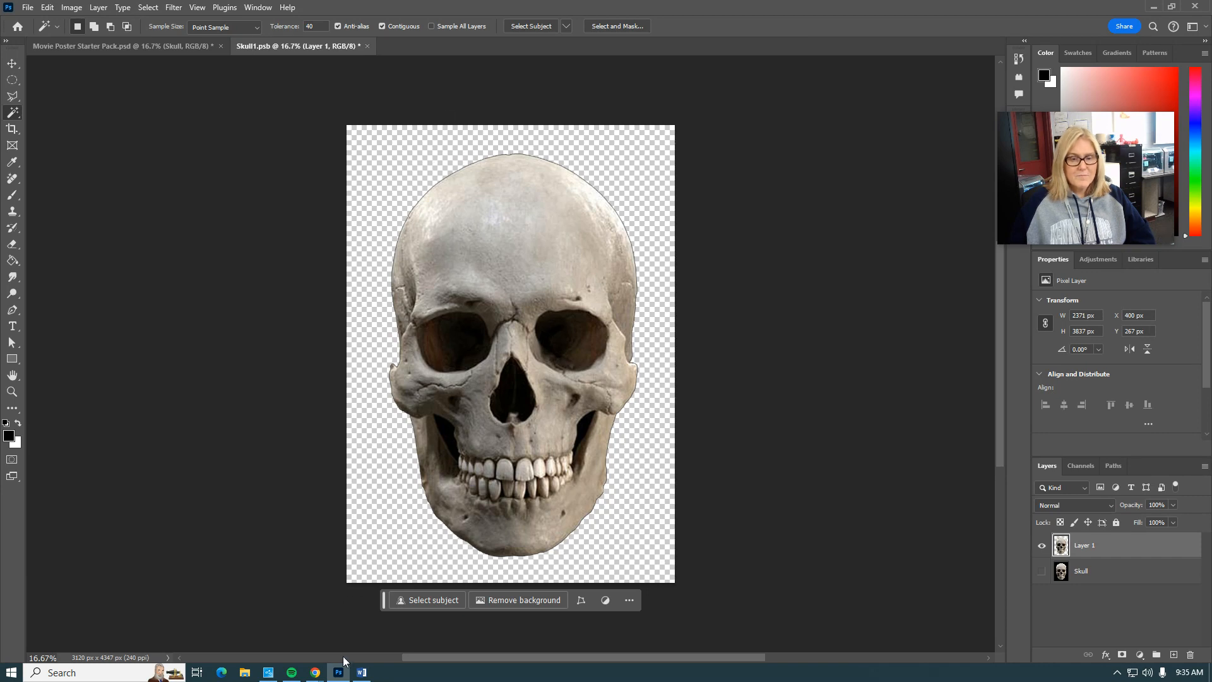
Review the challenge instructions in Chrome for adding a layer between the skull layers and setting the foreground color
mouse_move(315, 672)
left_click(272, 622)
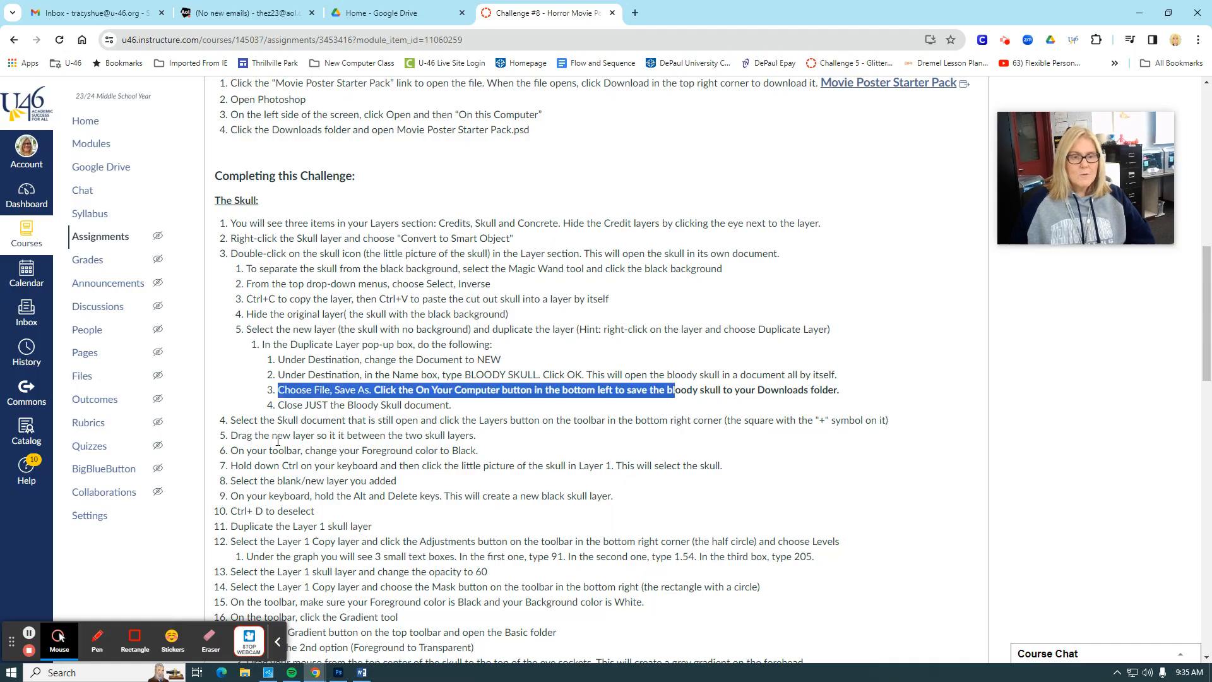
scroll(278, 440, "down", 3)
left_click_drag(243, 231, 576, 231)
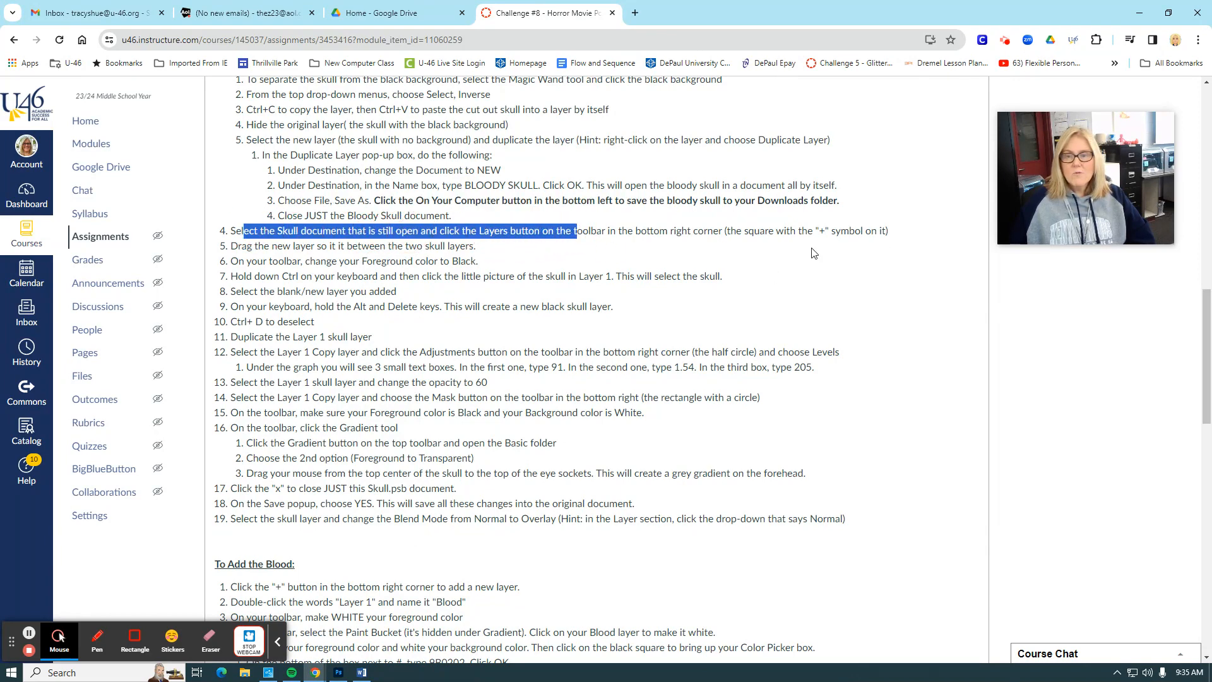
left_click_drag(807, 231, 837, 231)
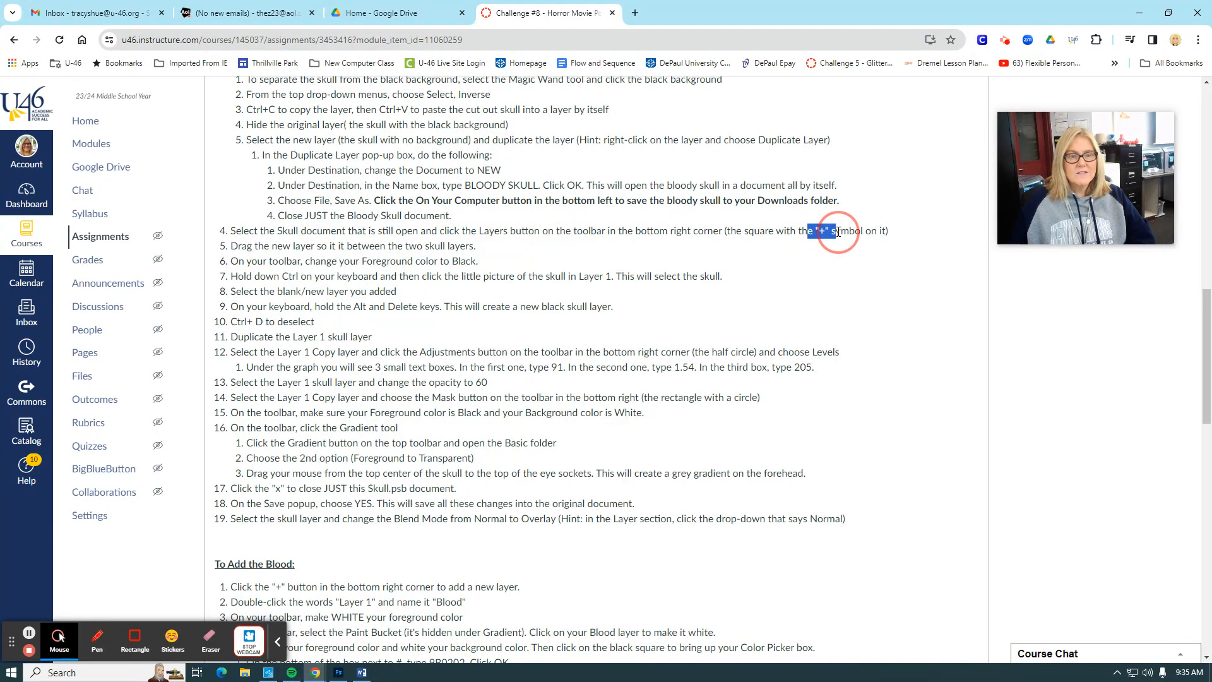
left_click_drag(259, 246, 459, 245)
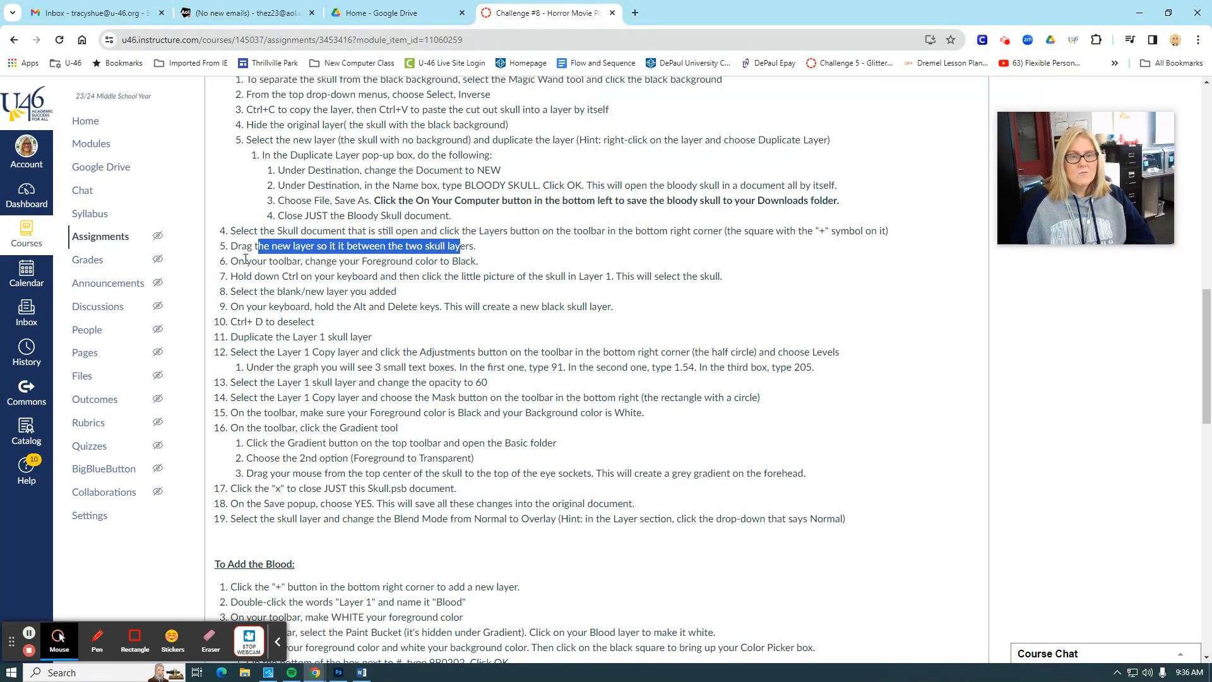
left_click_drag(245, 259, 475, 264)
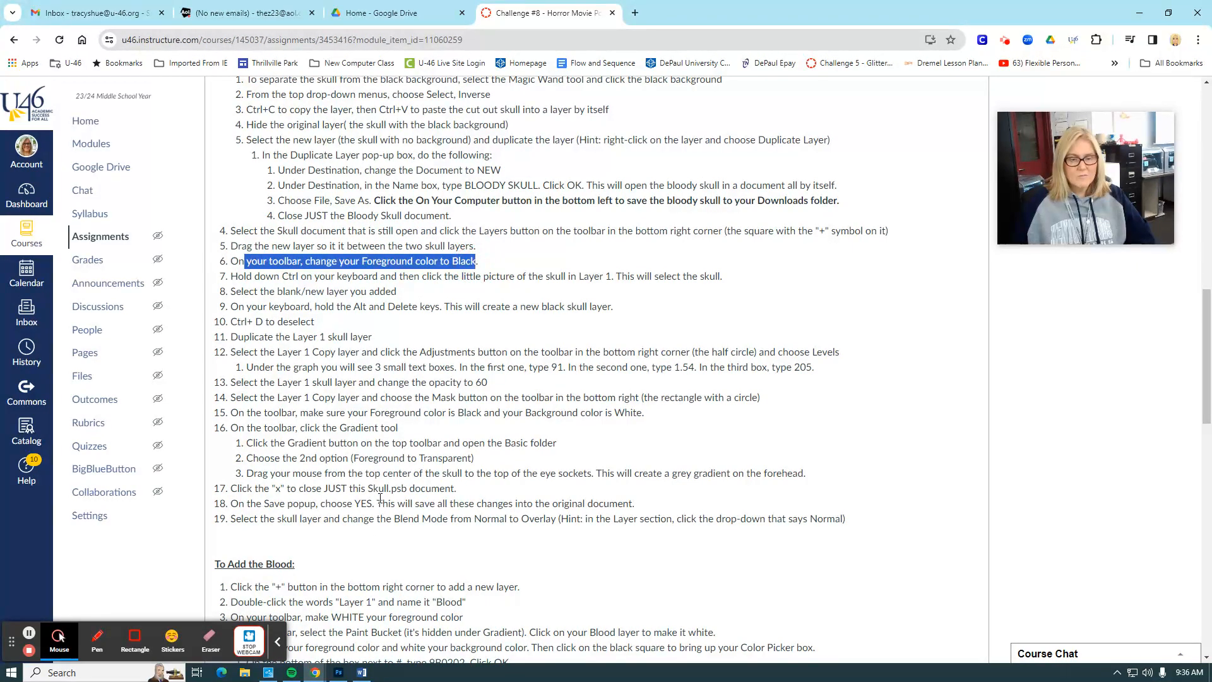
Switch to Photoshop, add a new blank layer to the Skull1.psb document, and place it between Layer 1 and the Skull layer
left_click(338, 672)
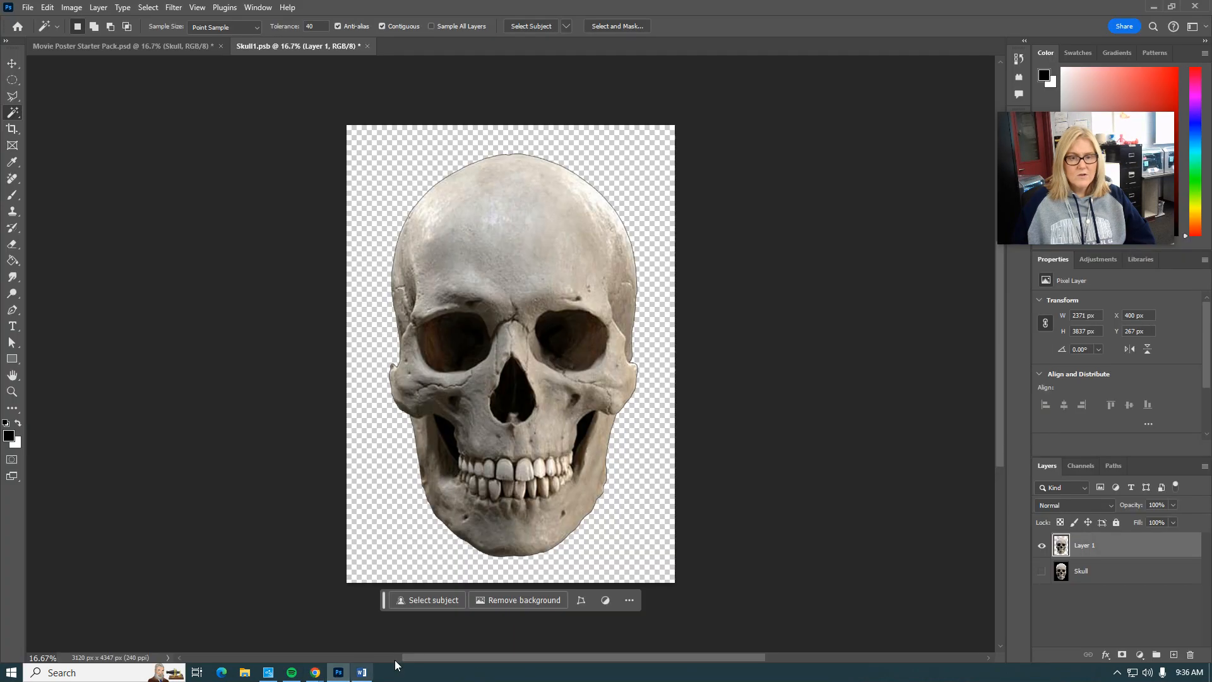
left_click(1174, 656)
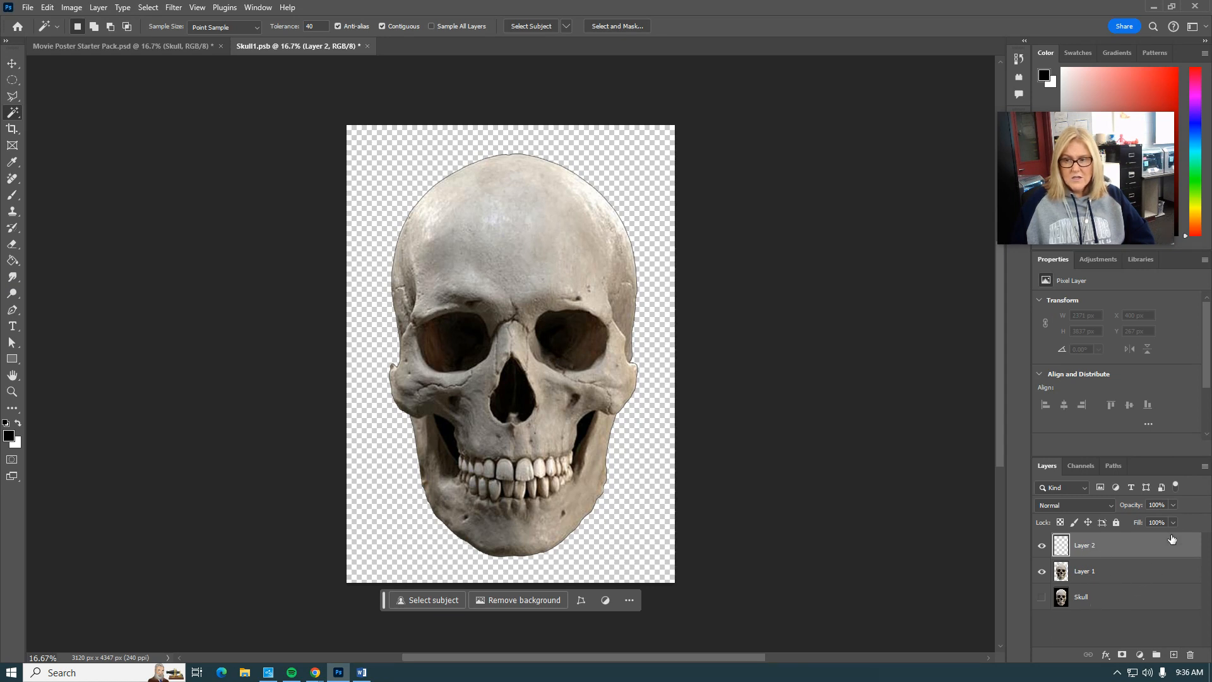
left_click_drag(1107, 548, 1104, 581)
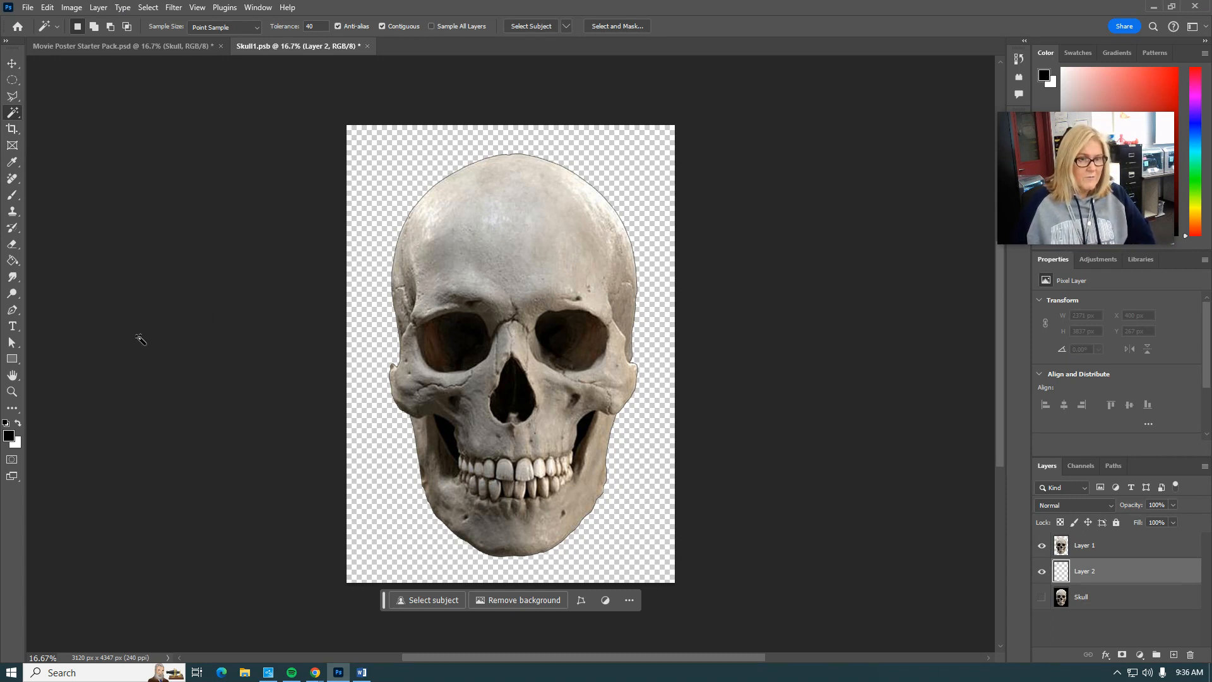
Set the foreground color to black (000000) and return to the Magic Wand tool
left_click(9, 436)
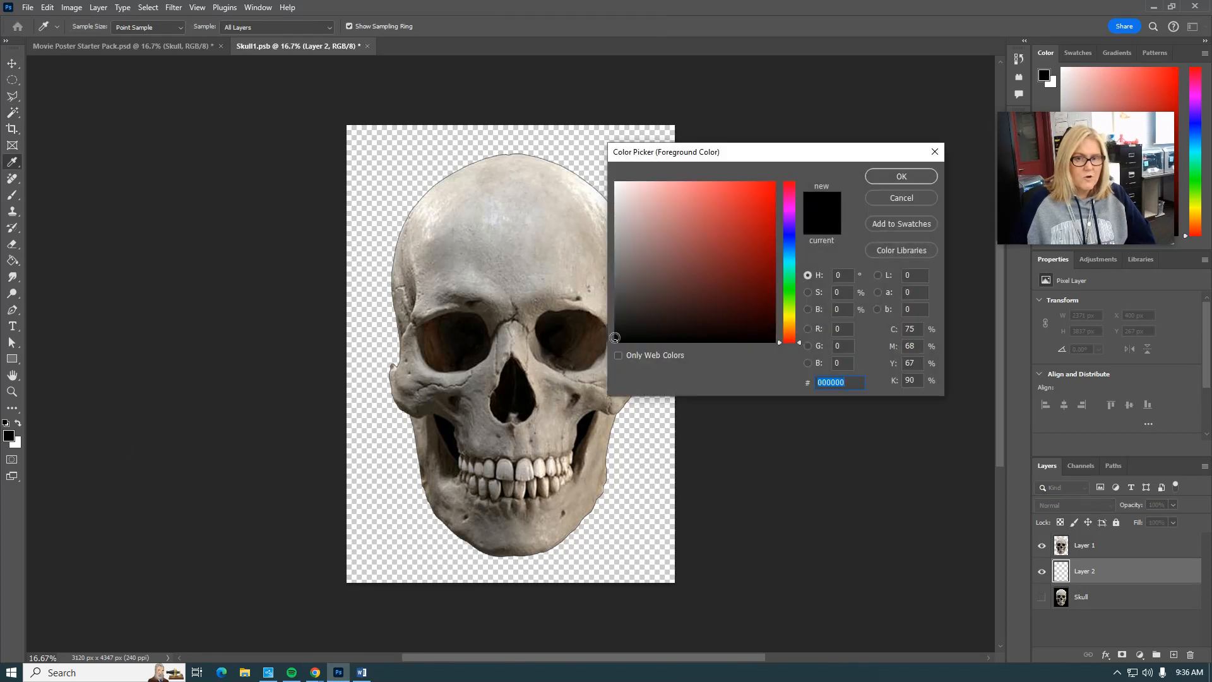
left_click_drag(615, 338, 612, 346)
left_click(901, 177)
key("w")
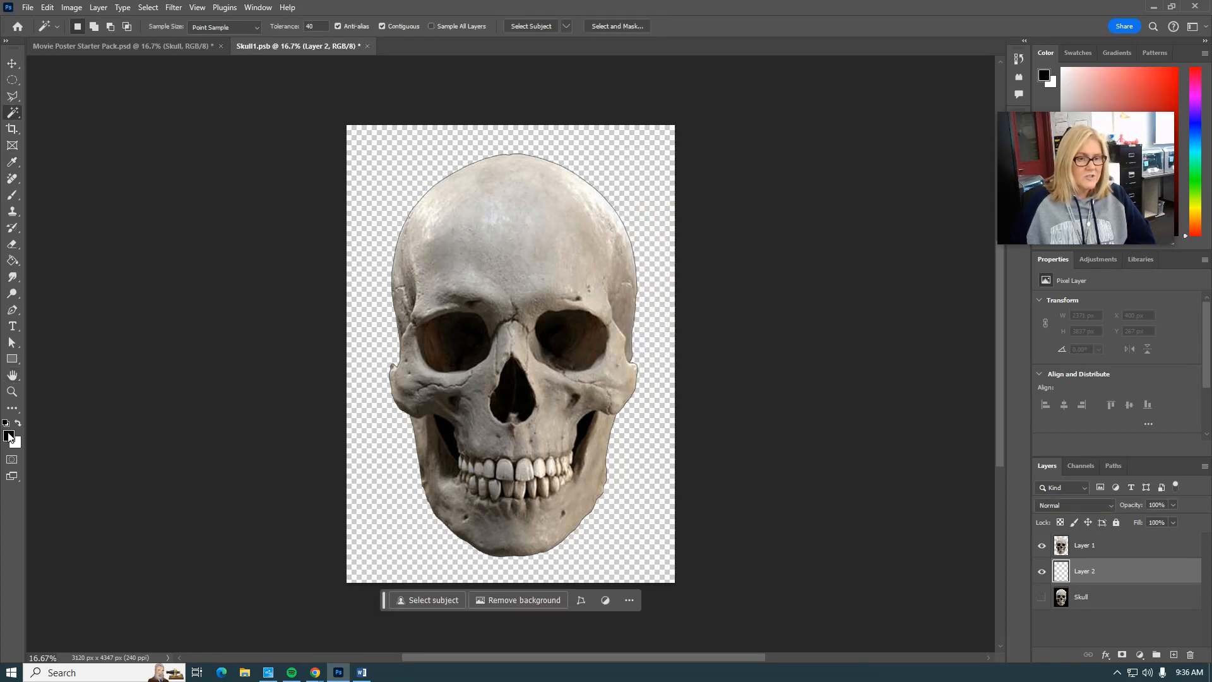
Review the challenge instructions in Chrome for selecting the skull and filling the blank layer to make a black skull
left_click(315, 673)
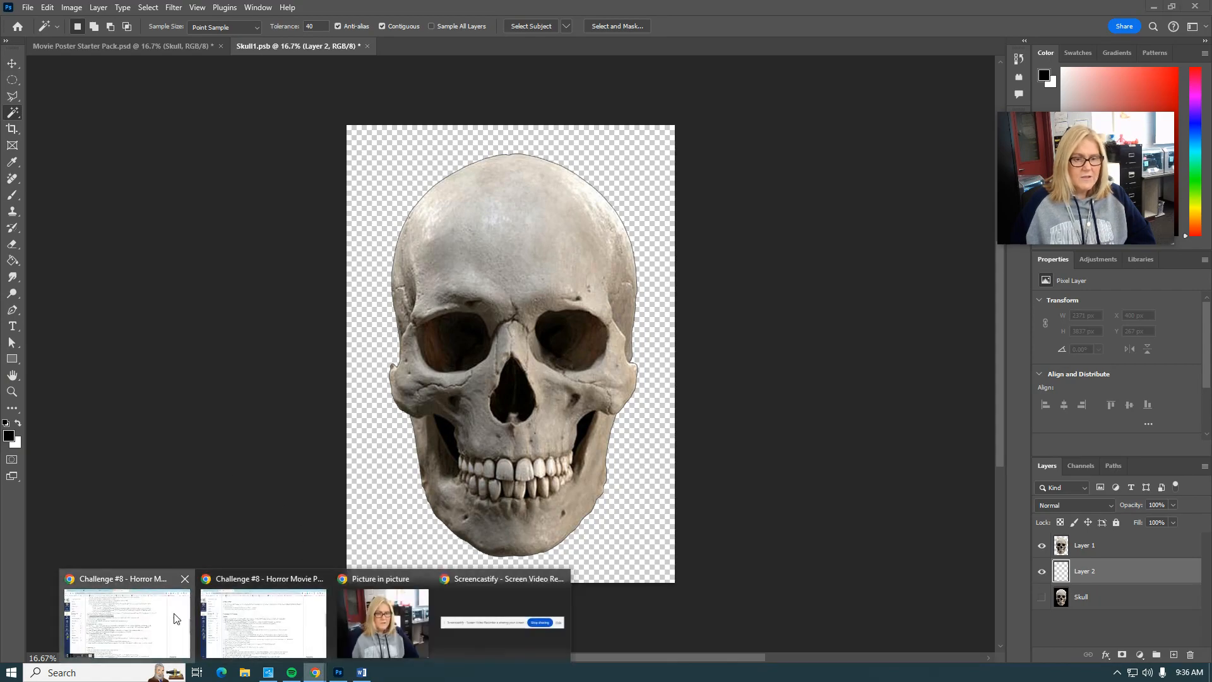
left_click(233, 600)
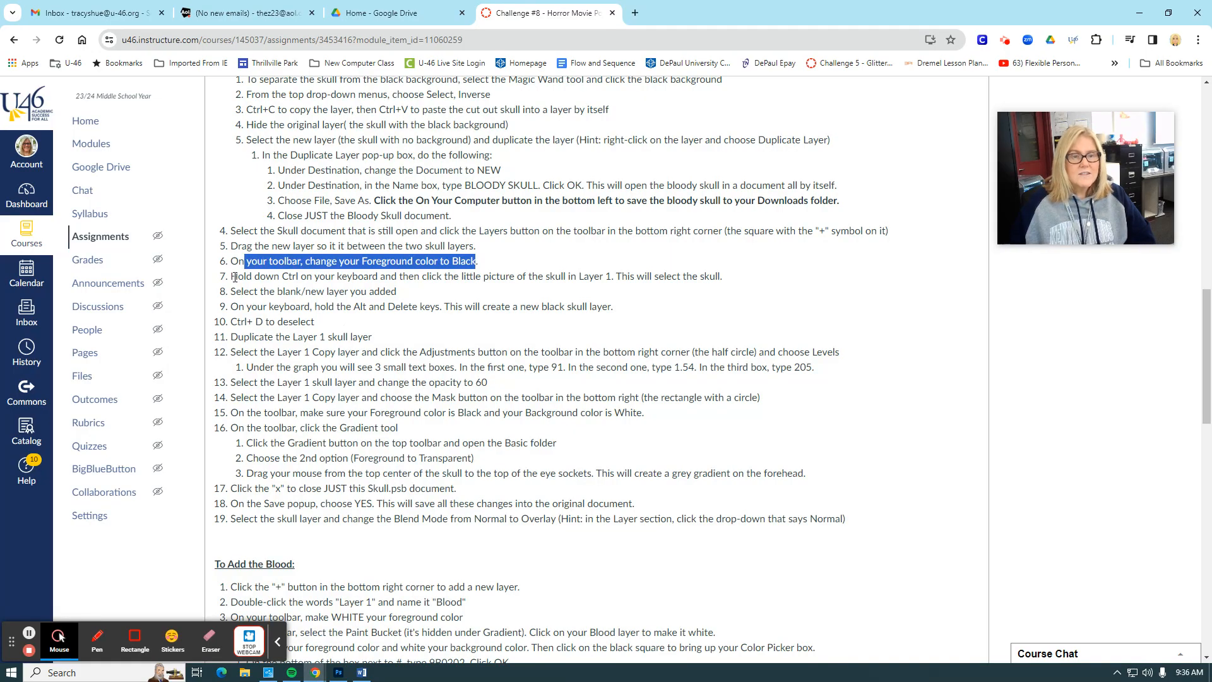
left_click_drag(232, 276, 718, 284)
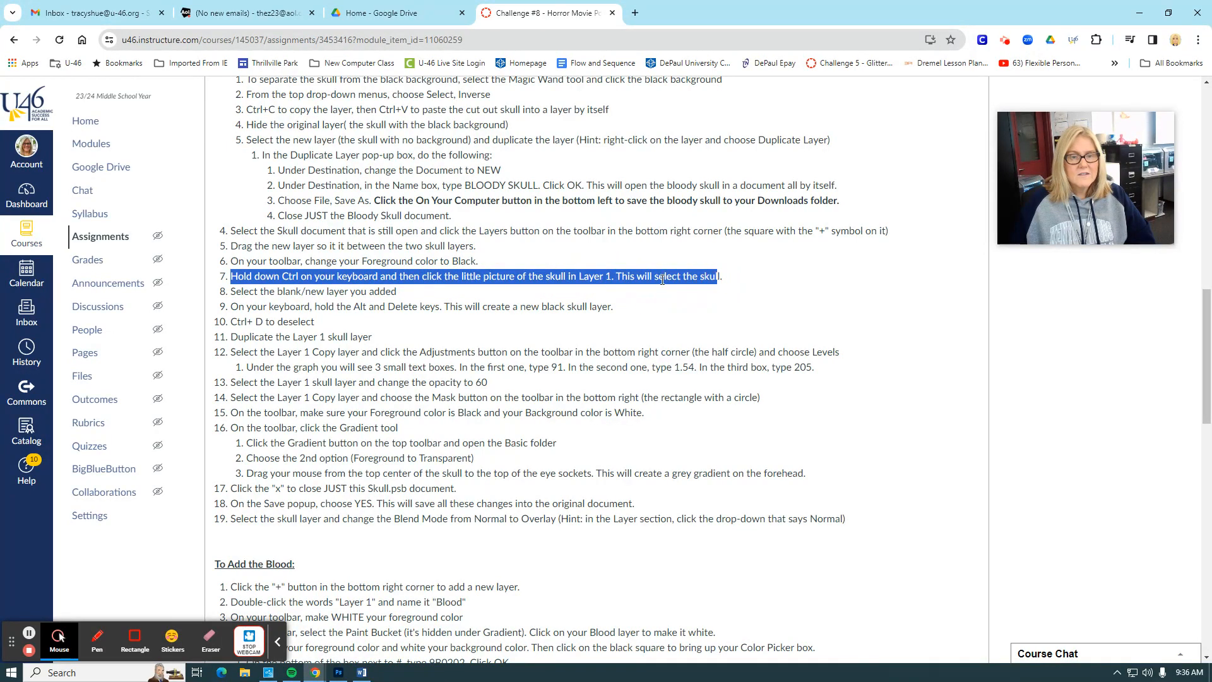
left_click_drag(249, 291, 374, 292)
left_click_drag(258, 307, 430, 306)
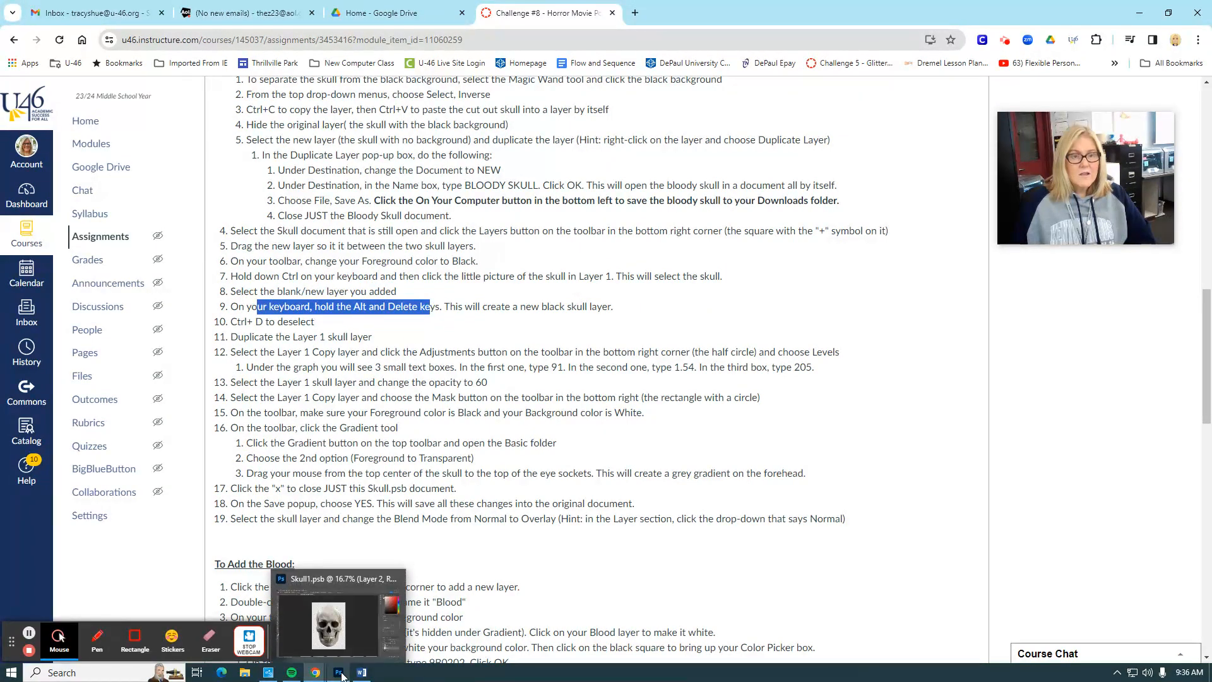
Back in Photoshop, load the skull outline from Layer 1 as a selection, fill blank Layer 2 with the black foreground color, and deselect
left_click(341, 615)
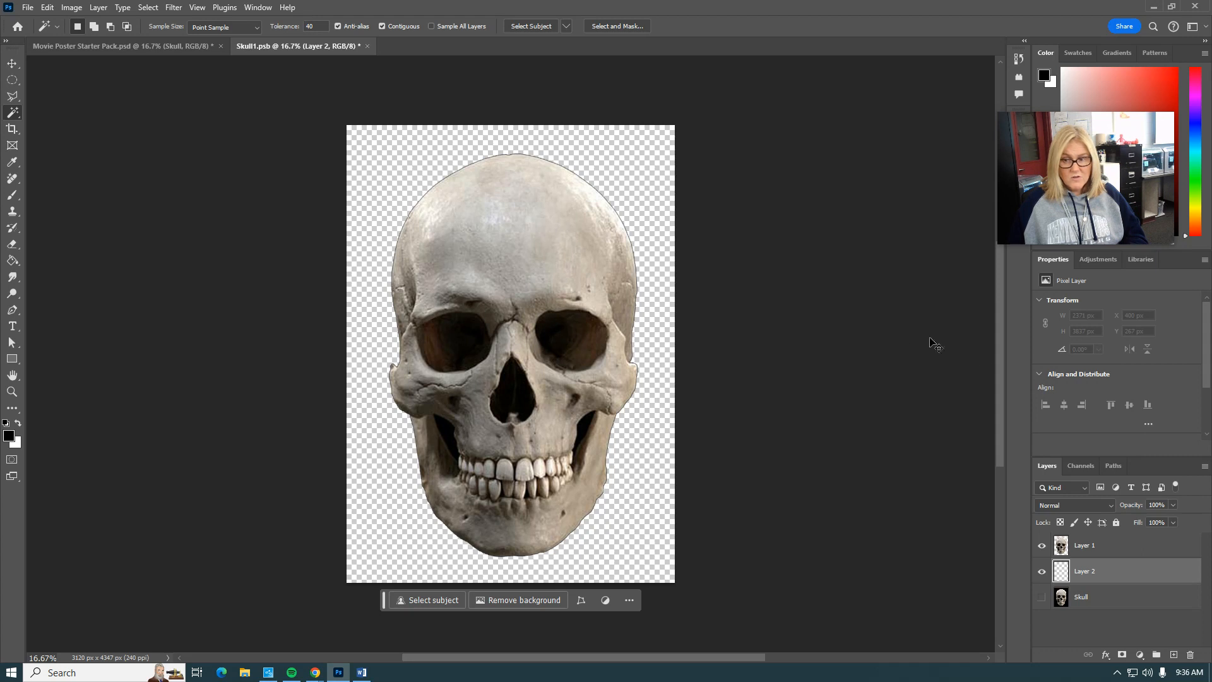
left_click(1062, 546, "ctrl")
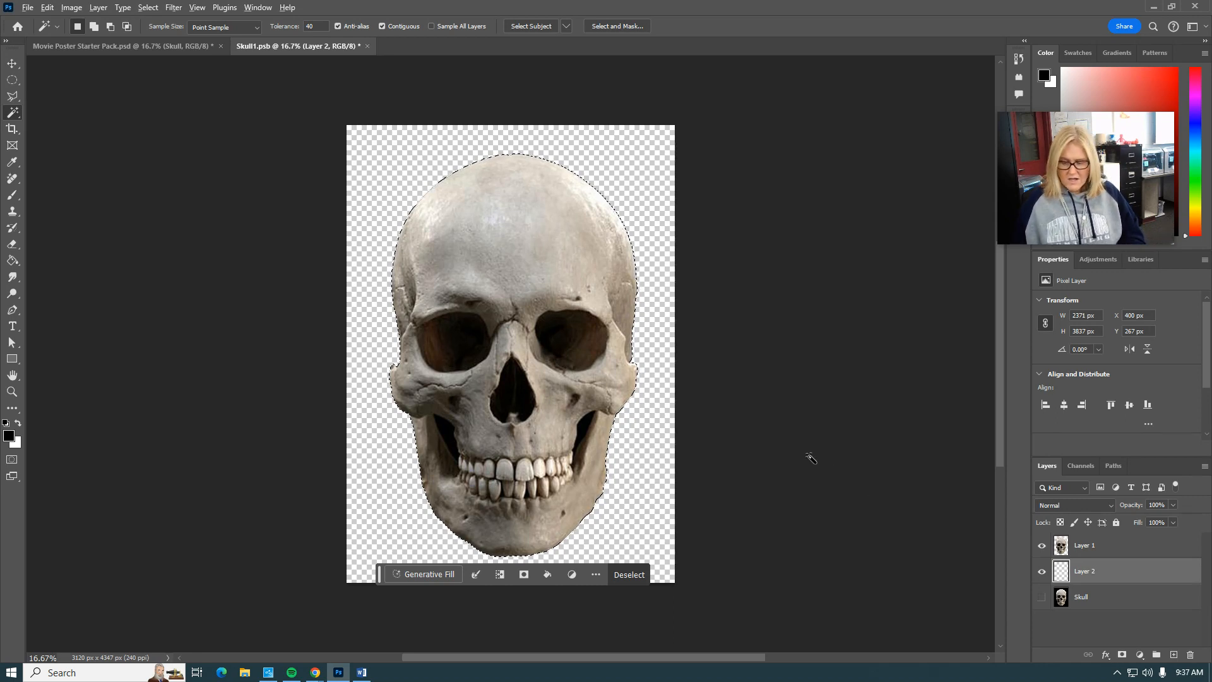
key("alt+BackSpace")
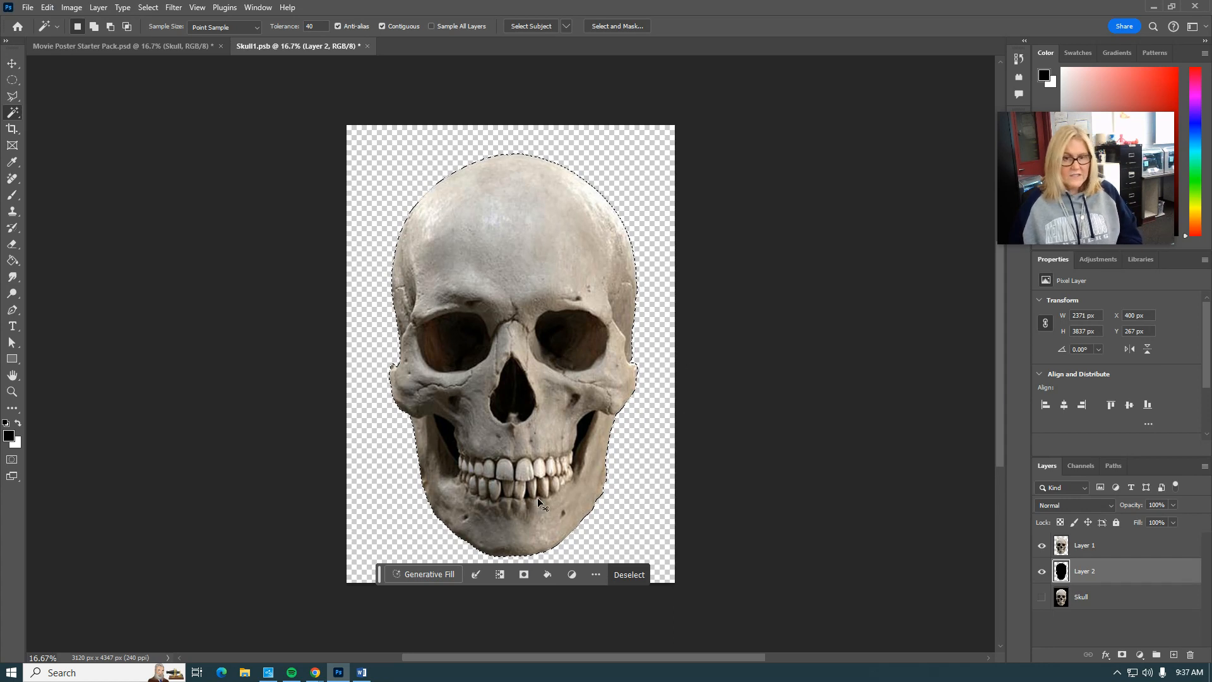
key("ctrl+d")
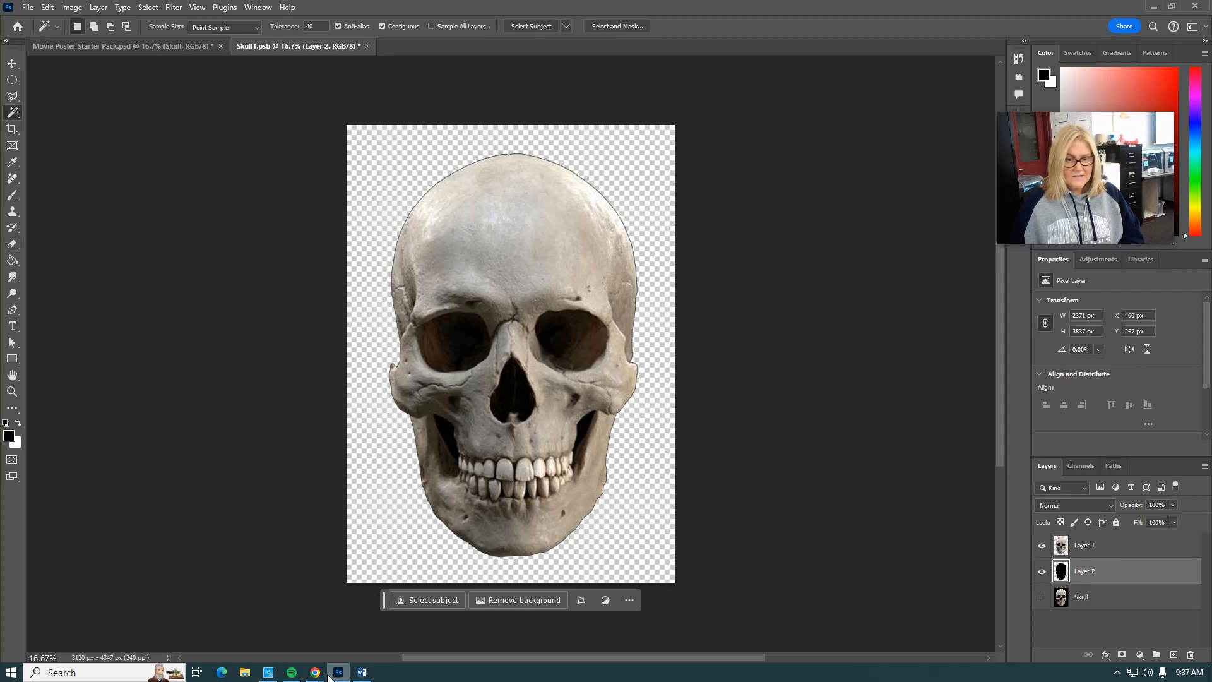
Check the deselect and duplicate instructions in Chrome, and back in Photoshop duplicate Layer 1 as "Layer 1 copy" within Skull1.psb
mouse_move(317, 673)
left_click(150, 625)
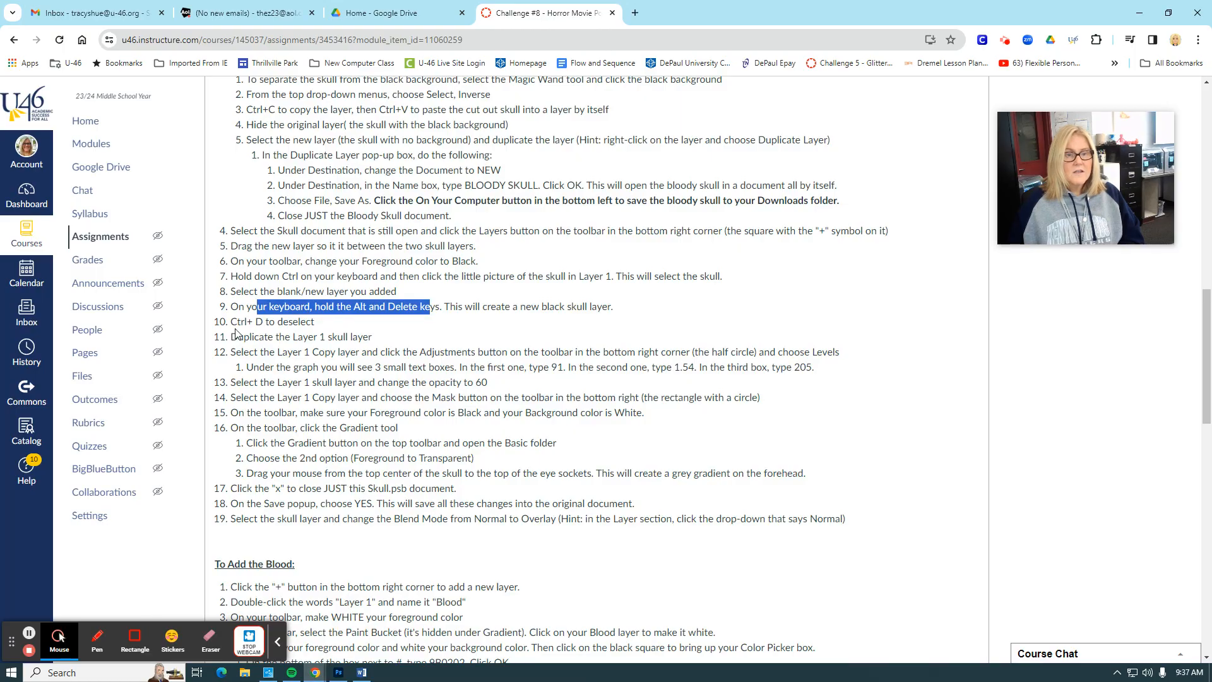
left_click_drag(231, 321, 334, 329)
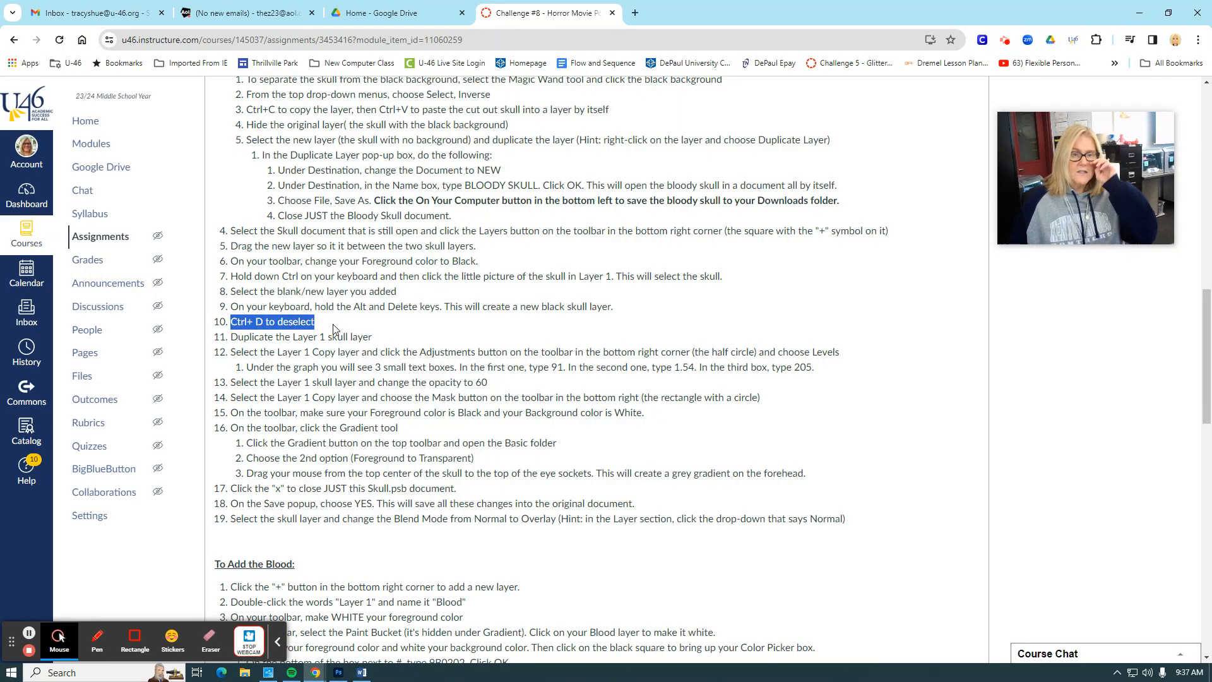
left_click(246, 337)
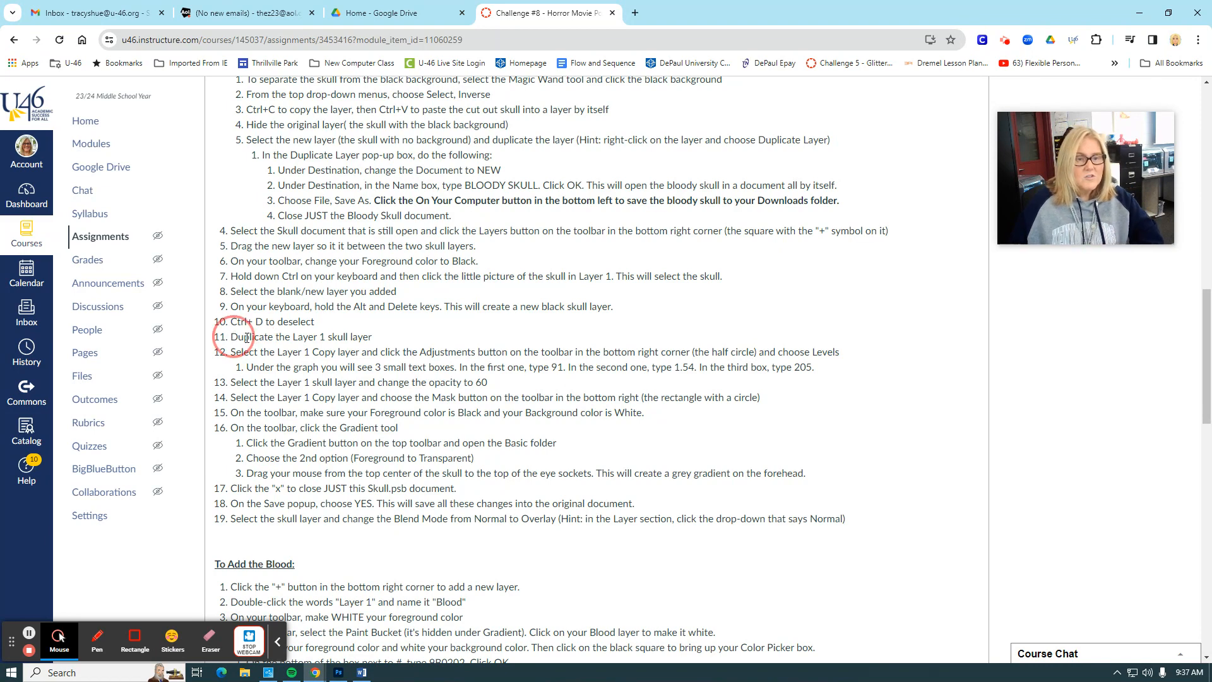
left_click_drag(247, 338, 363, 340)
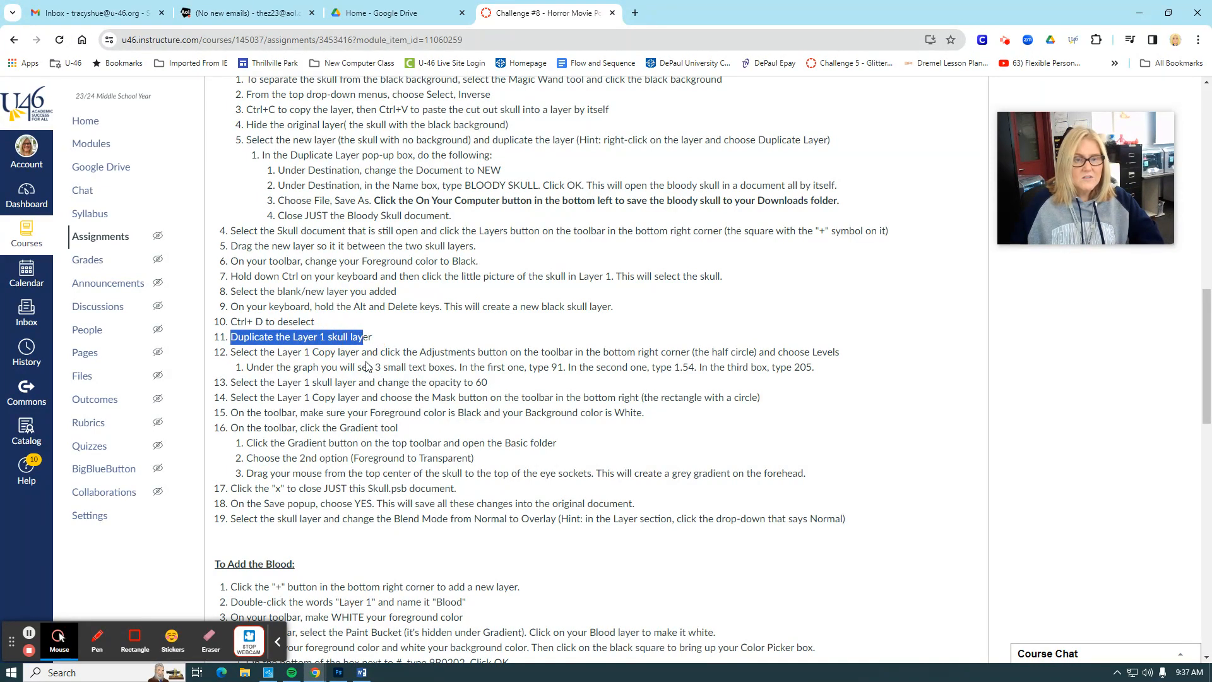
left_click(338, 673)
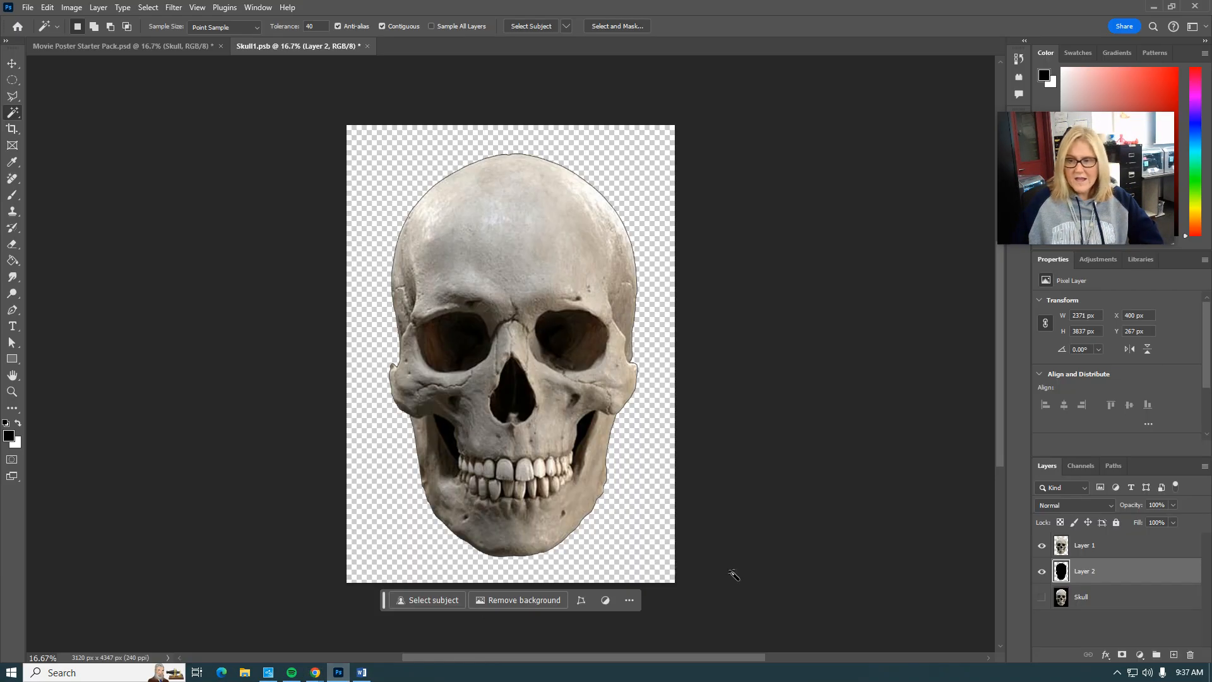
left_click(1092, 547)
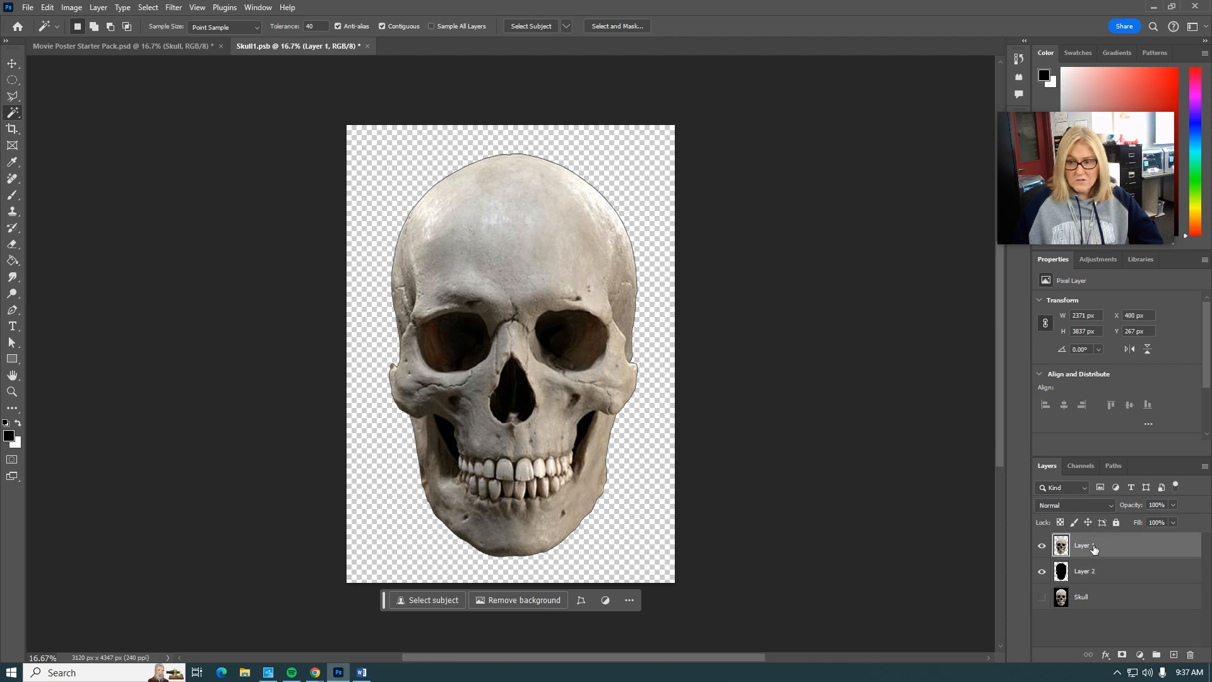
right_click(1099, 547)
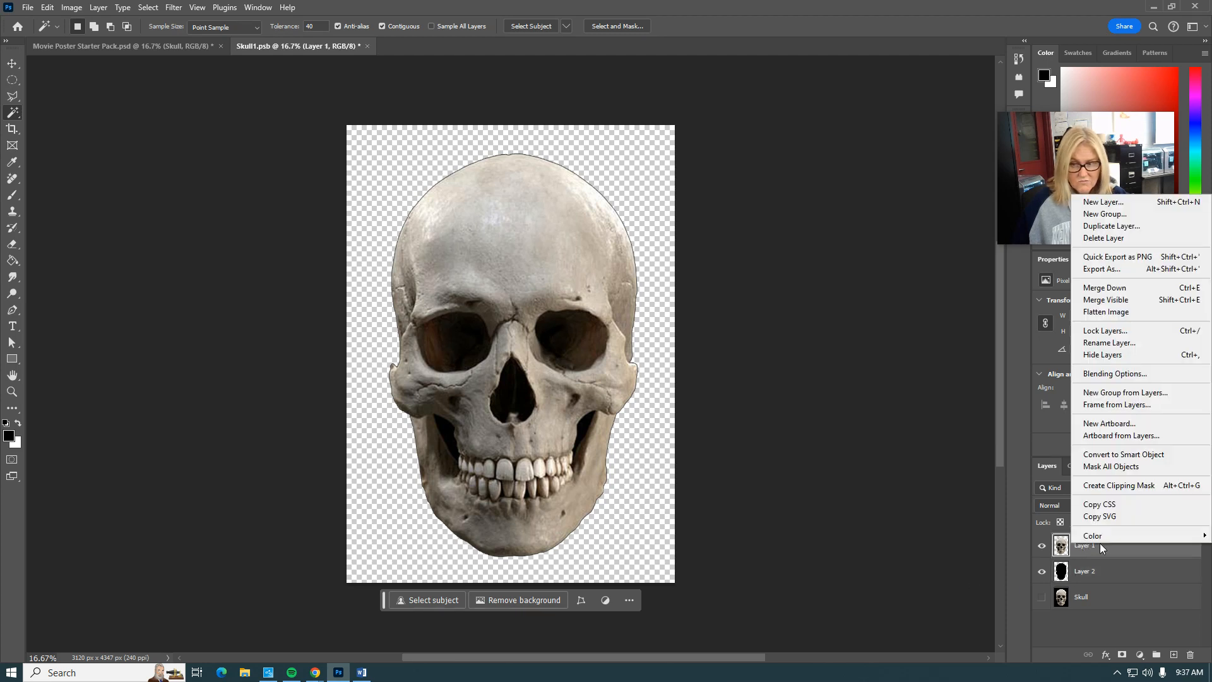
left_click(1113, 226)
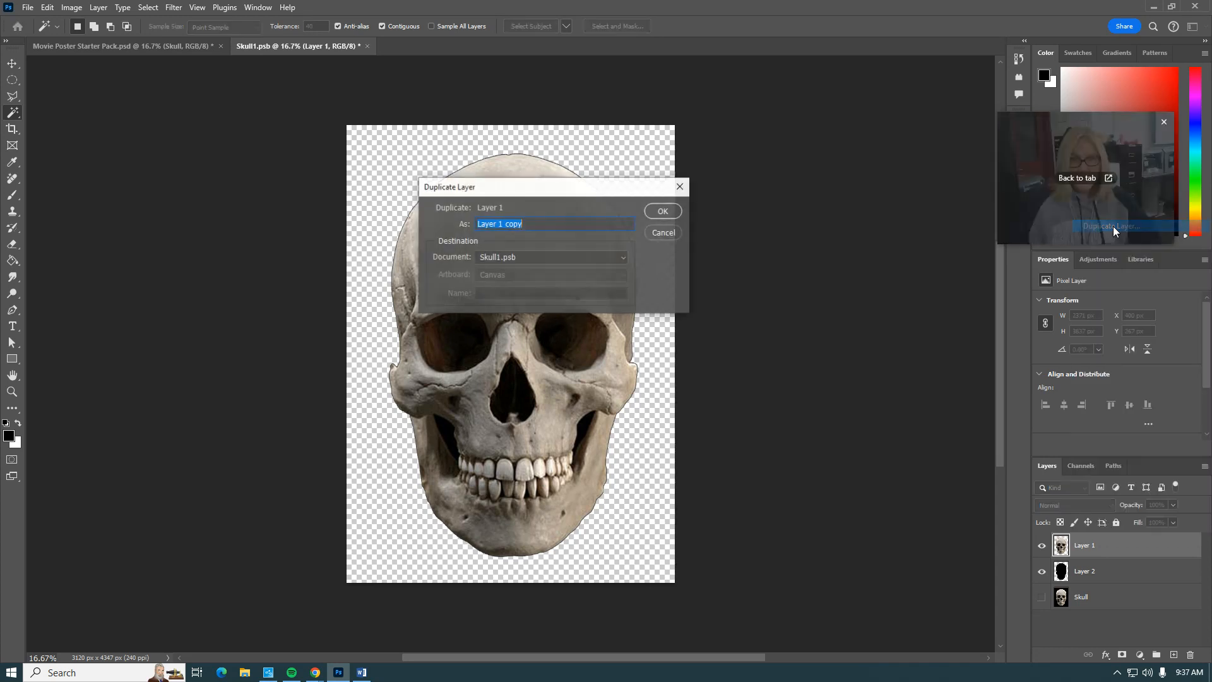
left_click(659, 211)
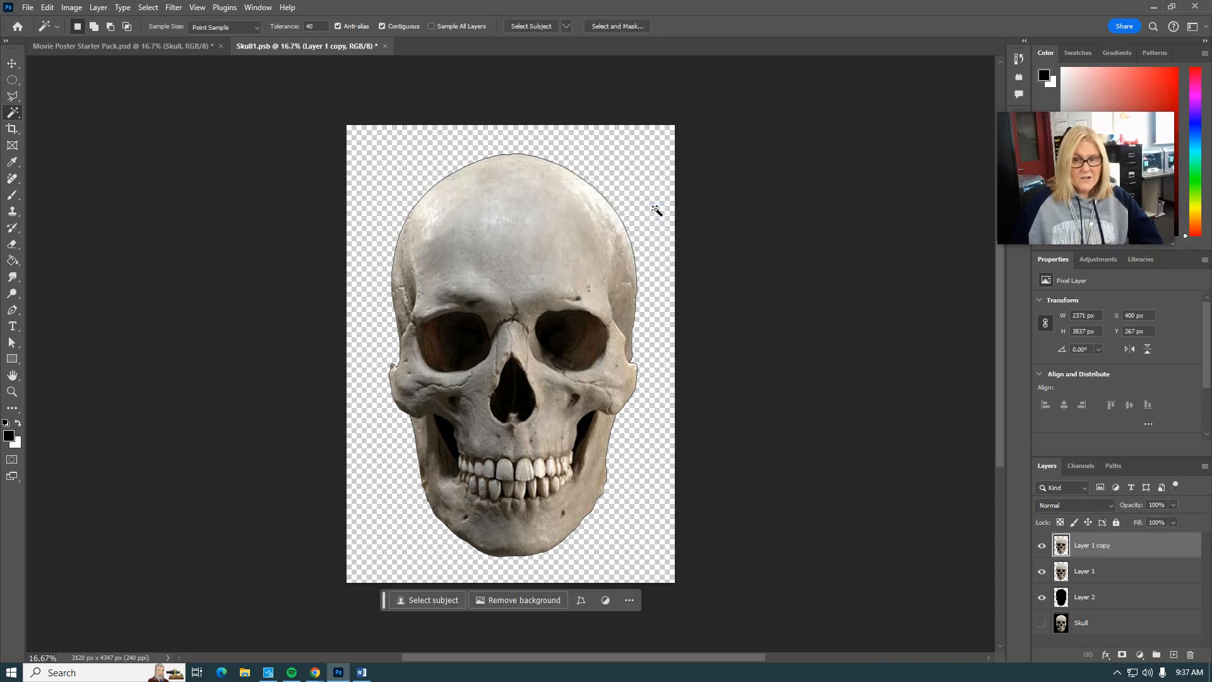
Read the Levels instructions in Chrome, and back in Photoshop add a Levels adjustment layer above Layer 1 copy
left_click(315, 673)
left_click(162, 638)
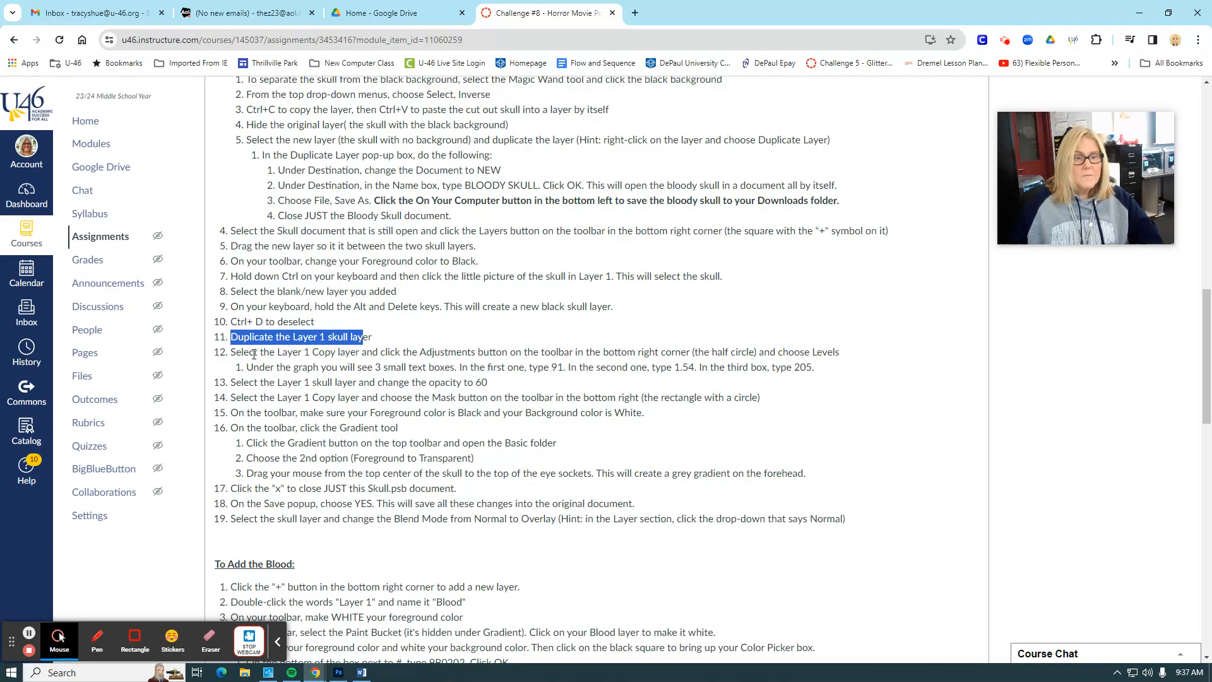
left_click_drag(231, 354, 836, 352)
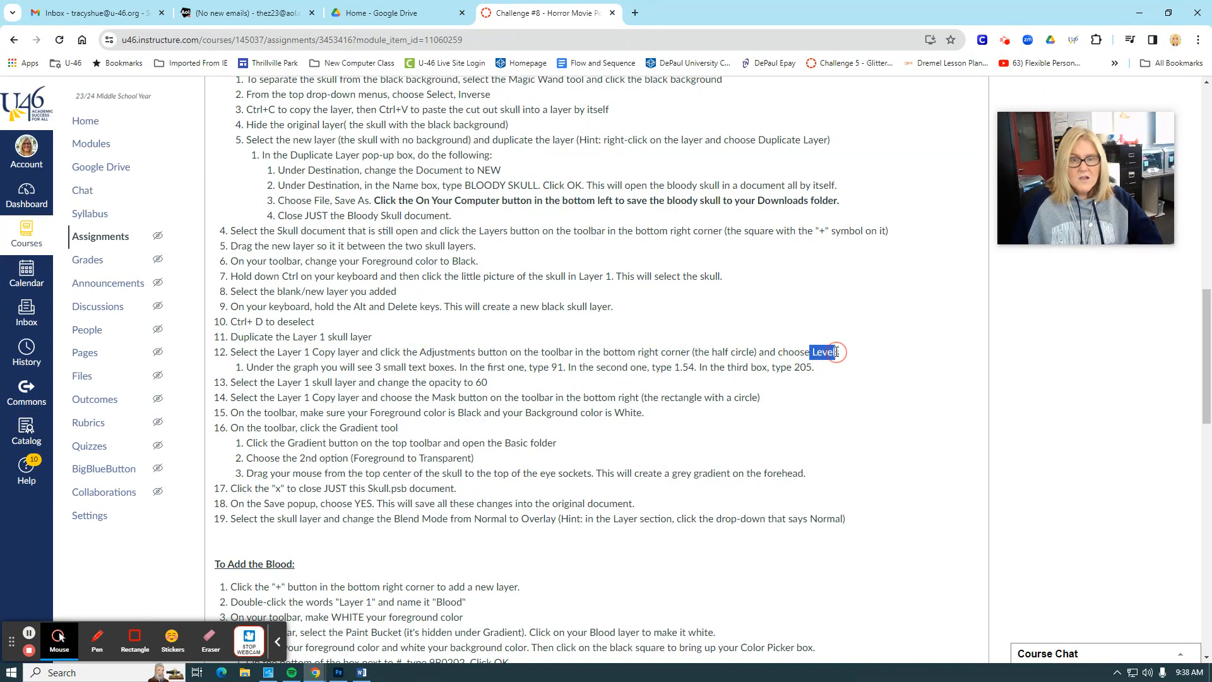
left_click_drag(286, 367, 450, 368)
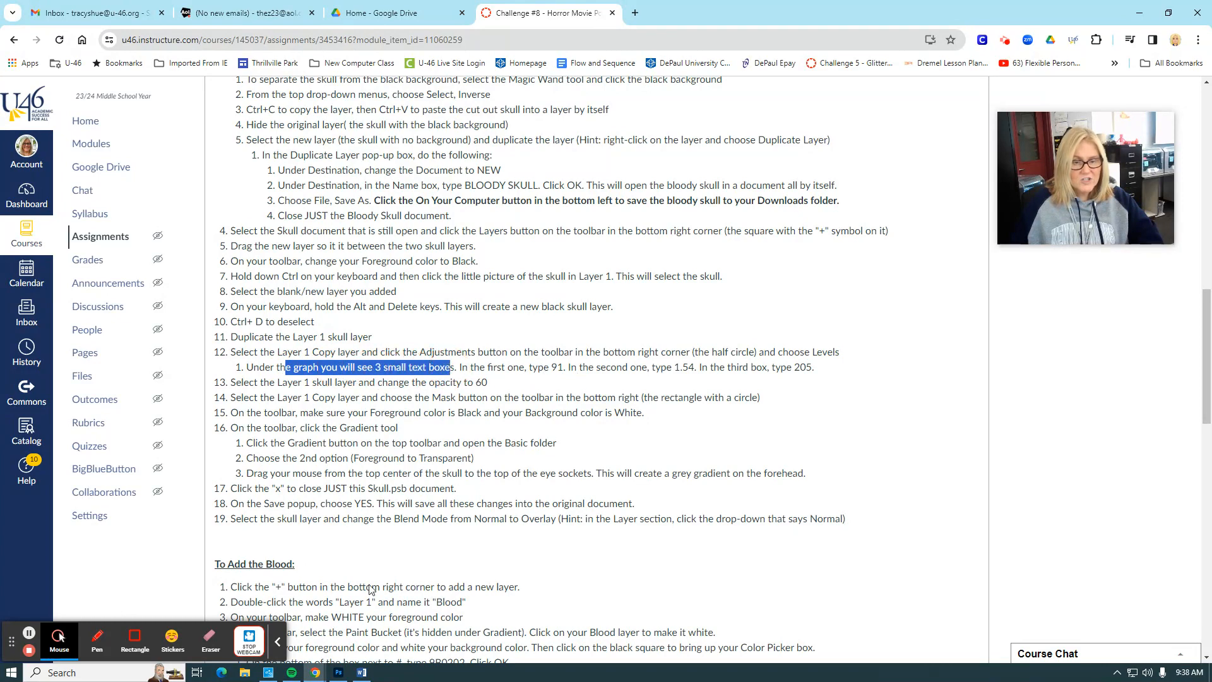
left_click(339, 673)
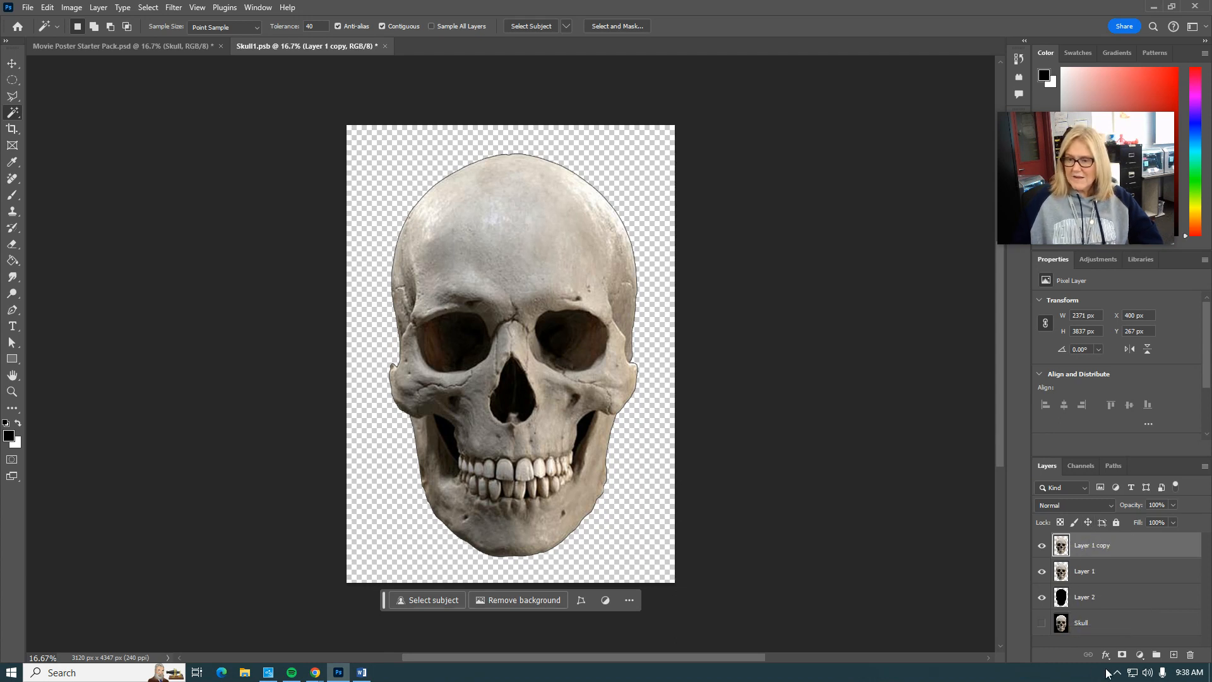
left_click(1141, 656)
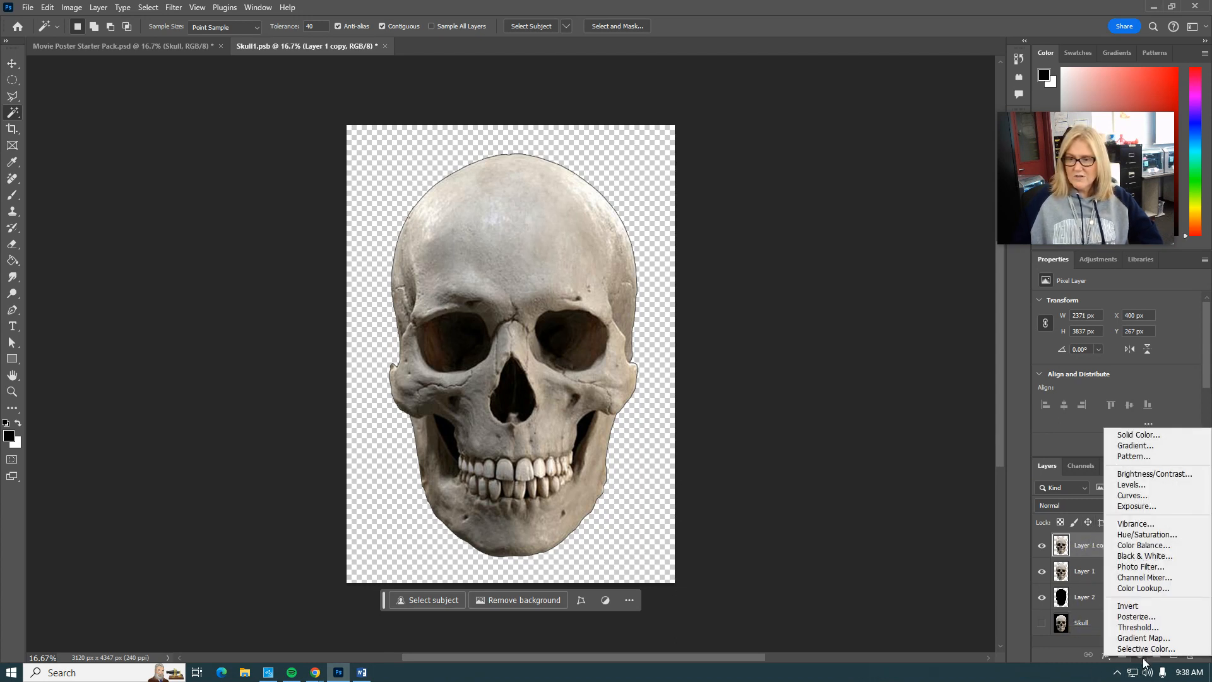
left_click(1139, 485)
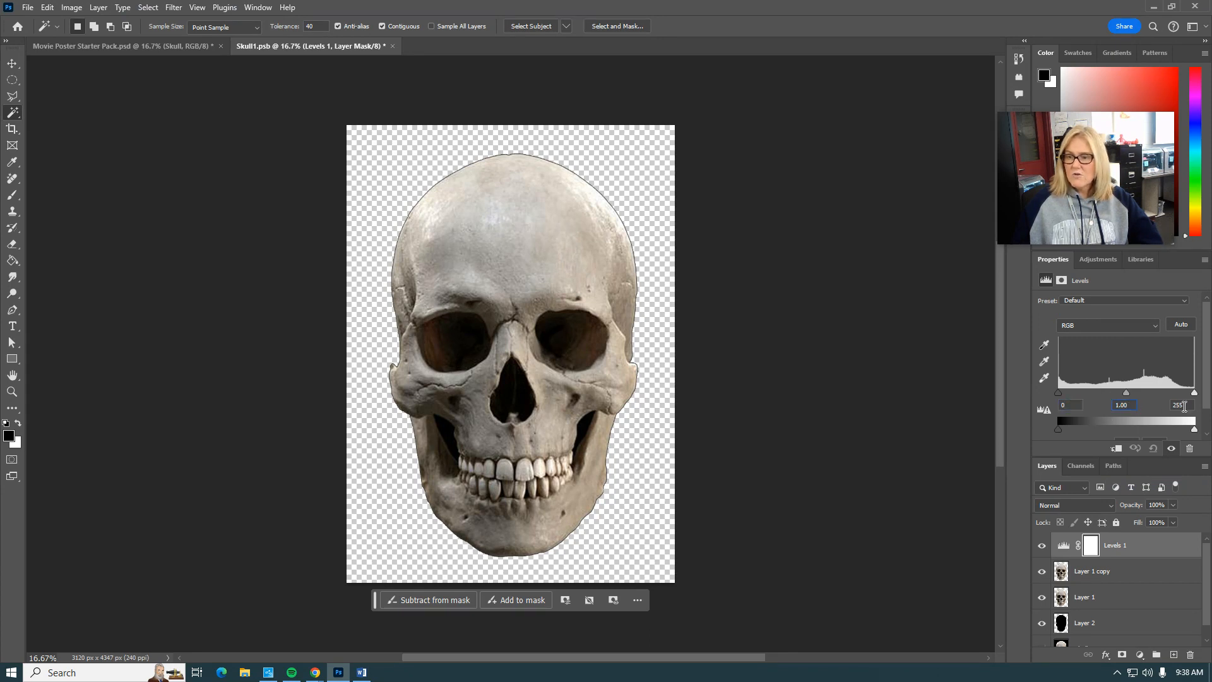
Check the Levels values in Chrome, and in Photoshop set the adjustment's shadows to 91, midtones to 1.54 and highlights to 205
mouse_move(315, 672)
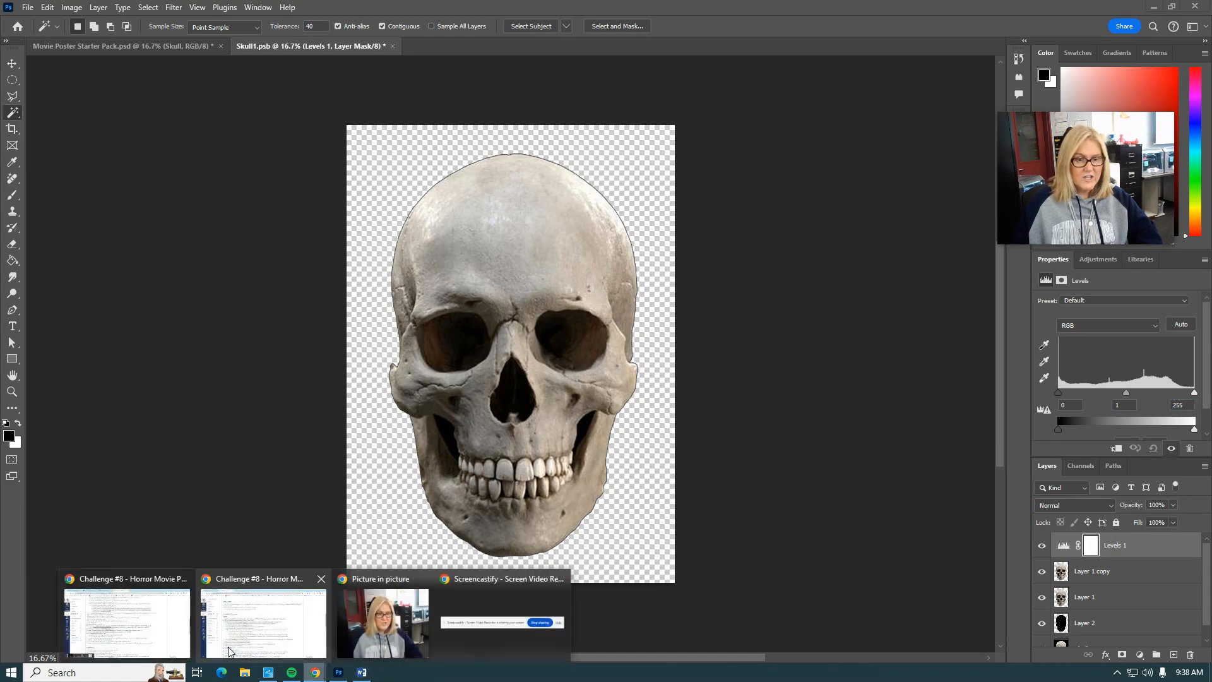
left_click(143, 630)
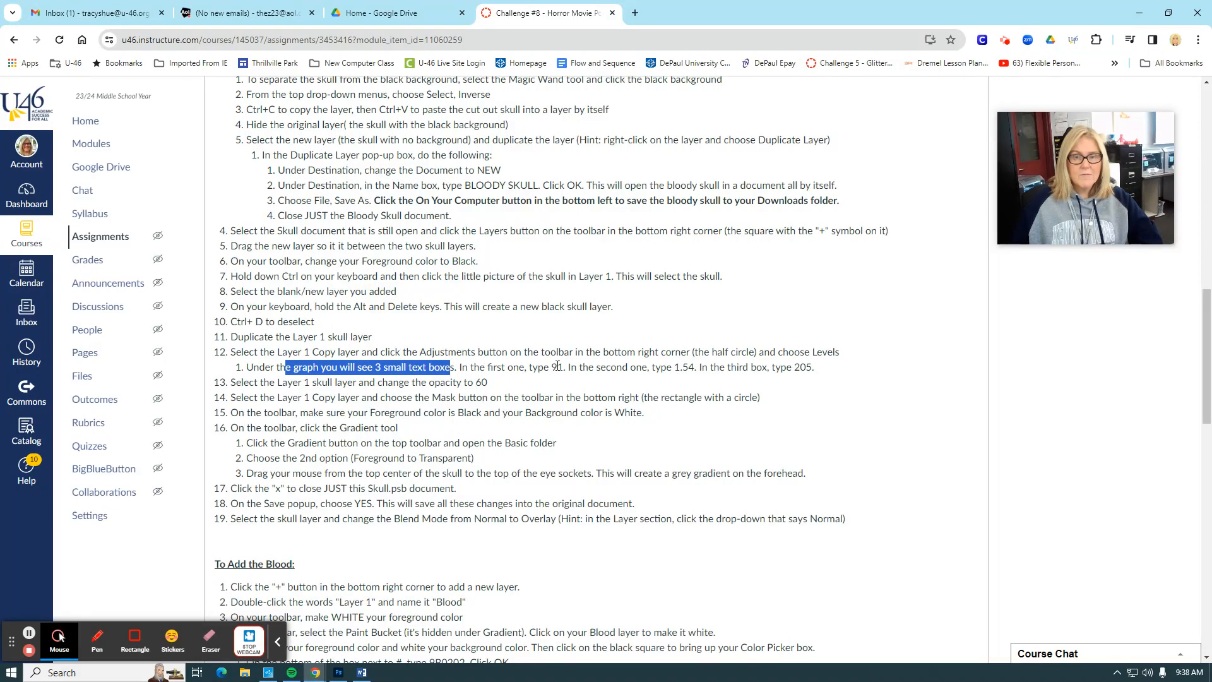
left_click_drag(551, 368, 558, 368)
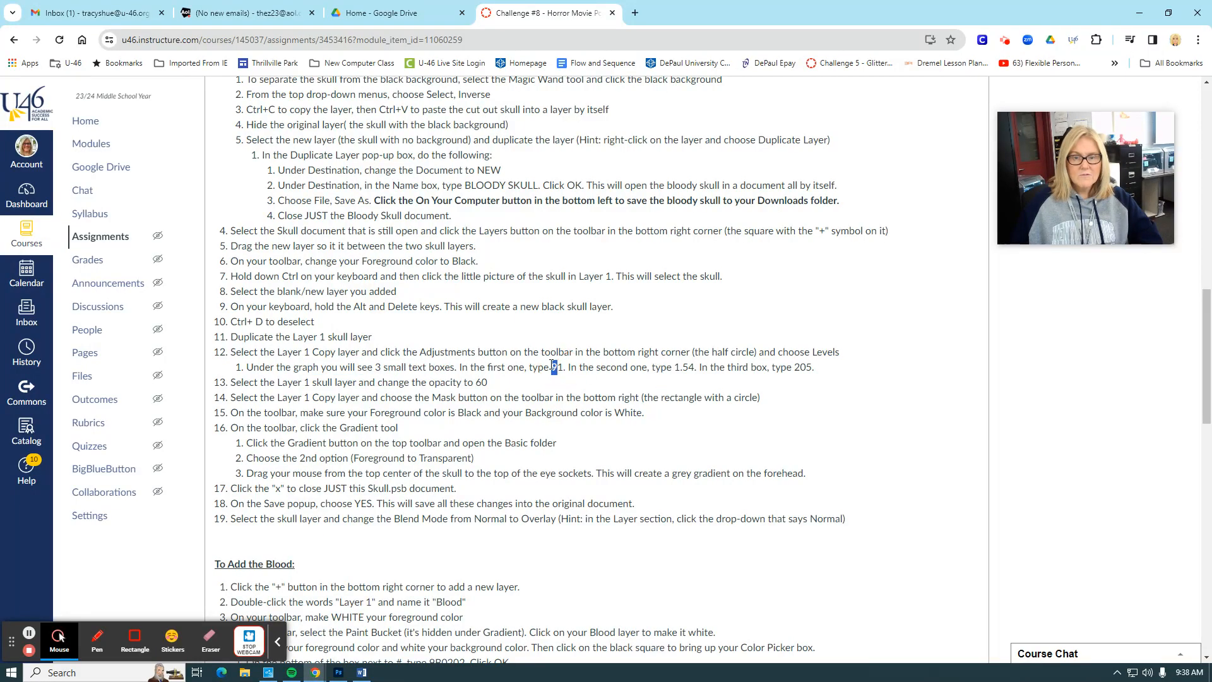
left_click_drag(673, 368, 695, 370)
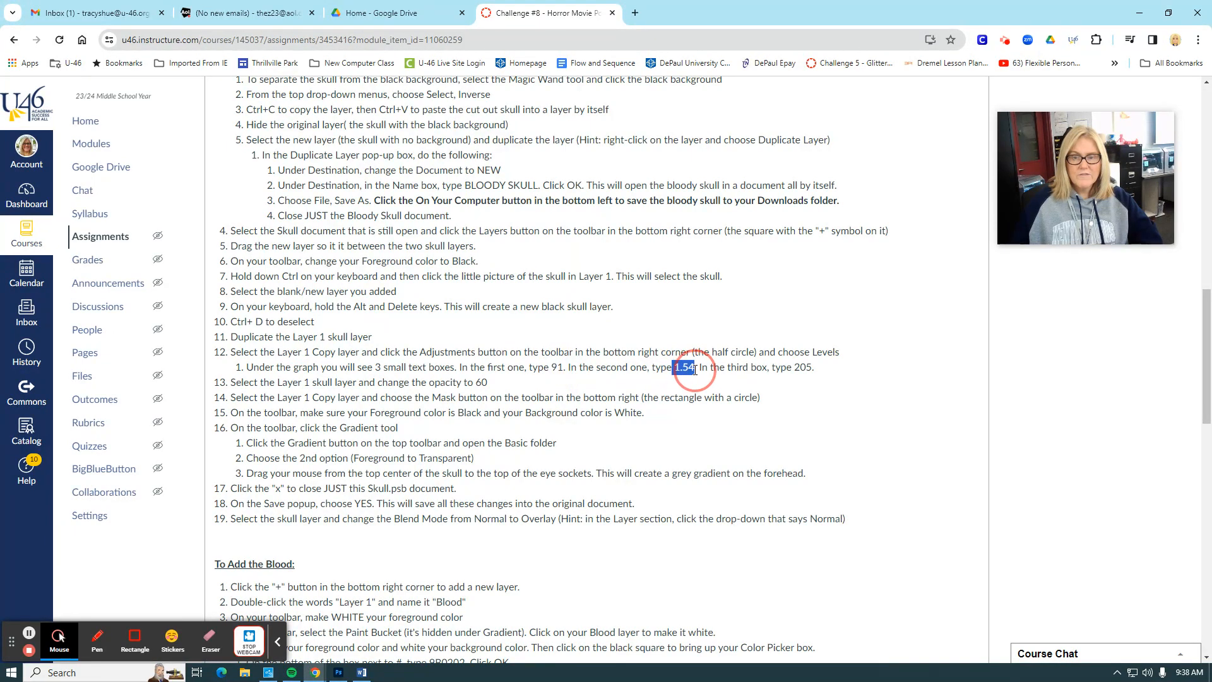
left_click_drag(793, 368, 815, 368)
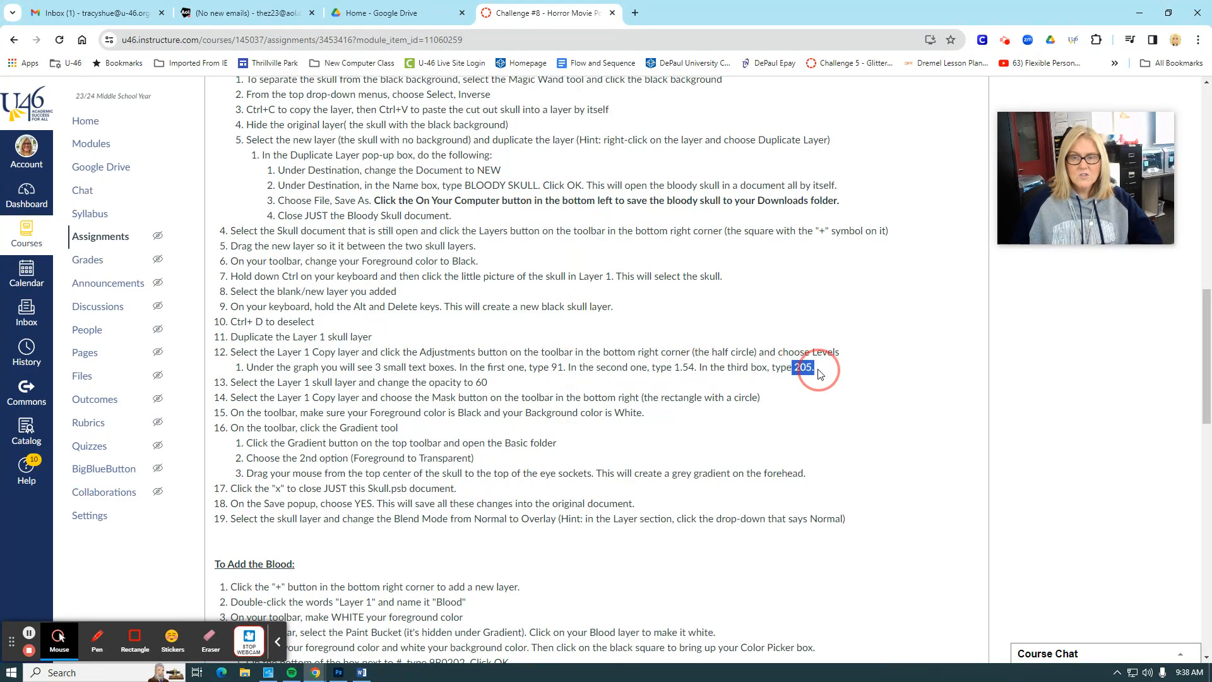
left_click(339, 672)
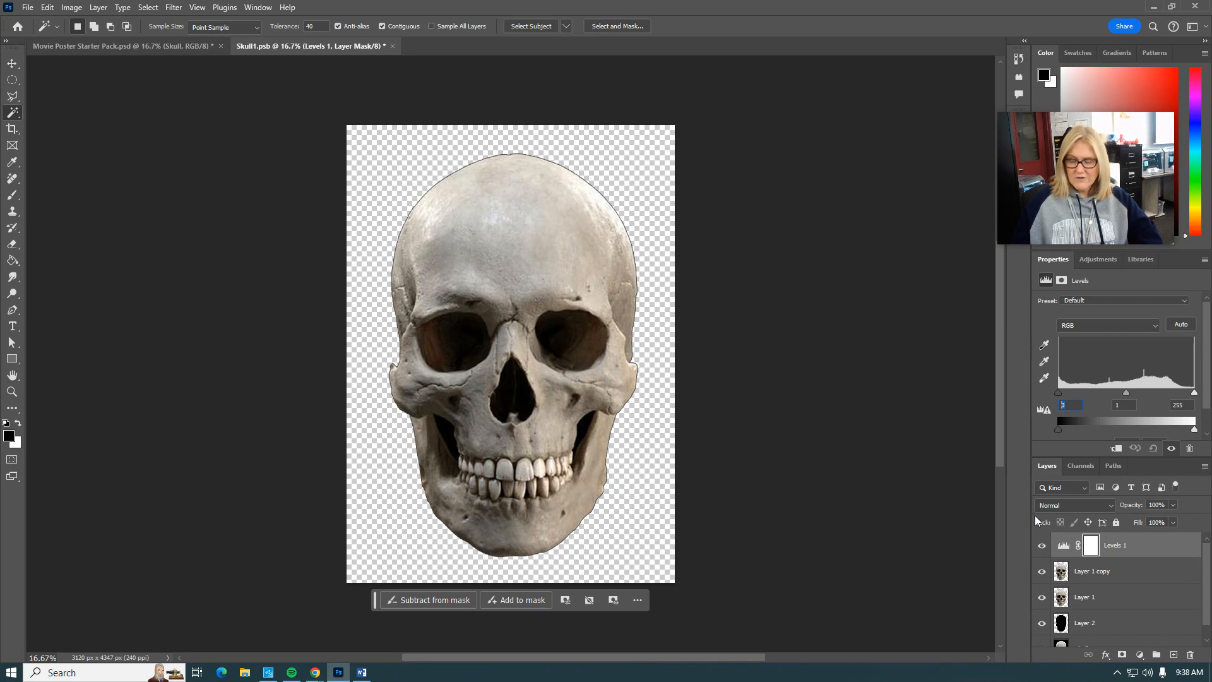
type("91")
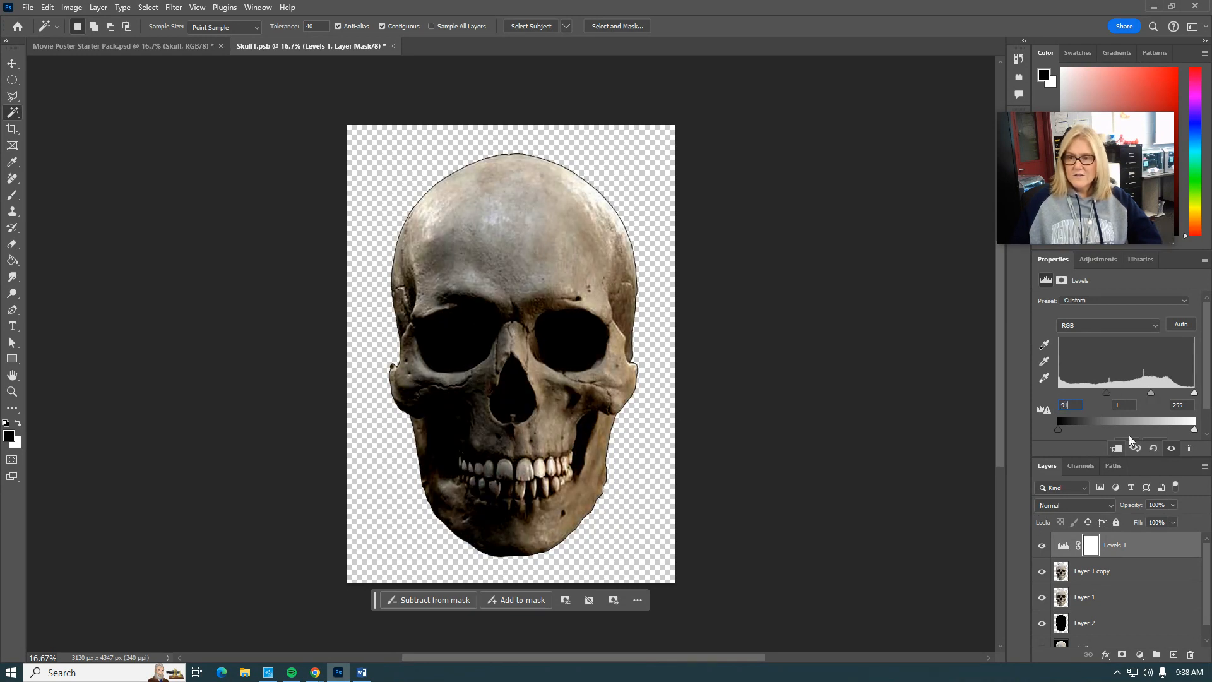
type("1.")
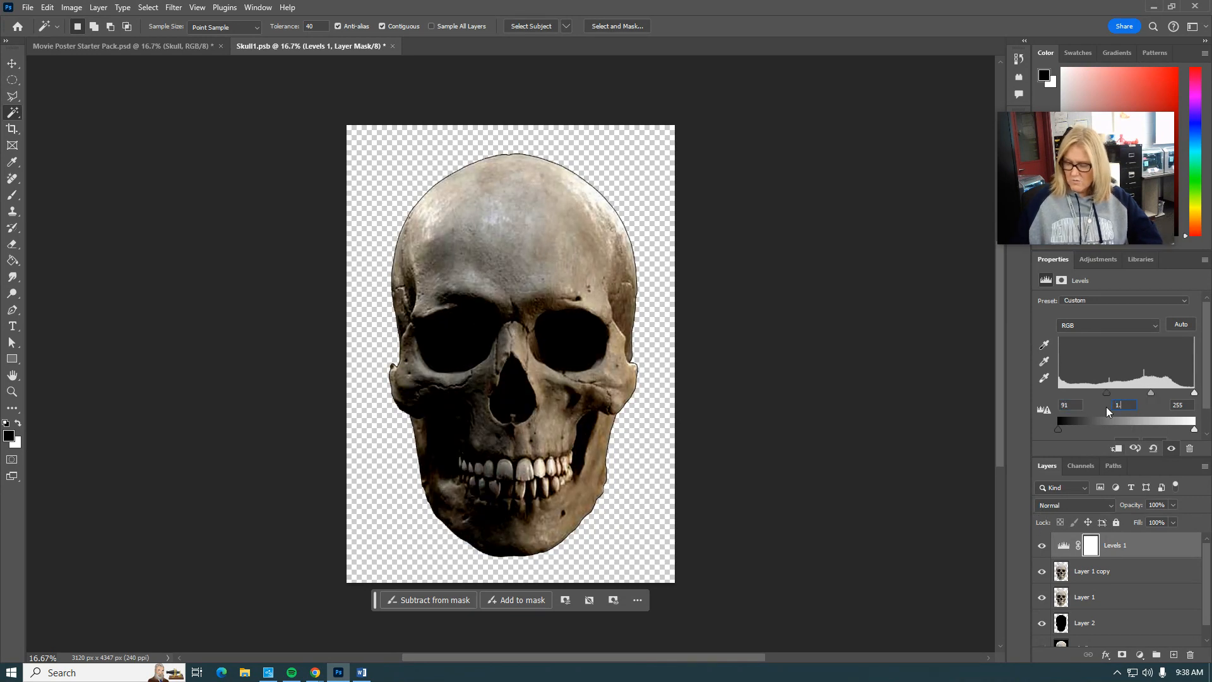
type("54")
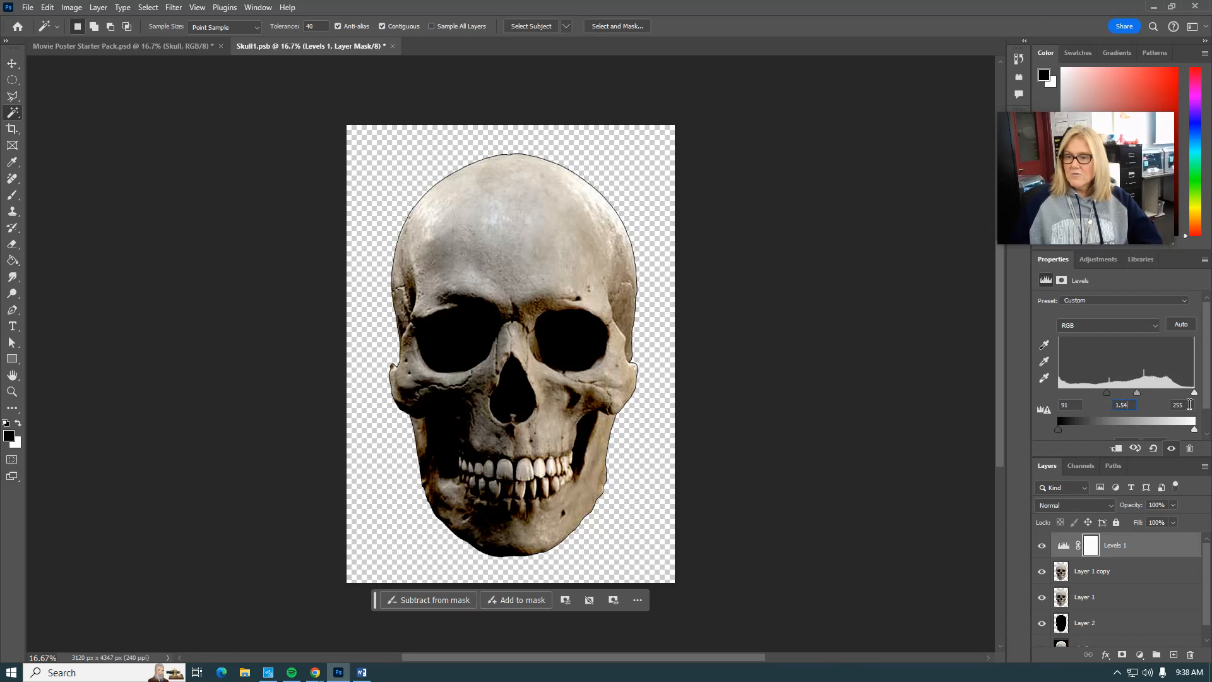
left_click(1190, 404)
type("205")
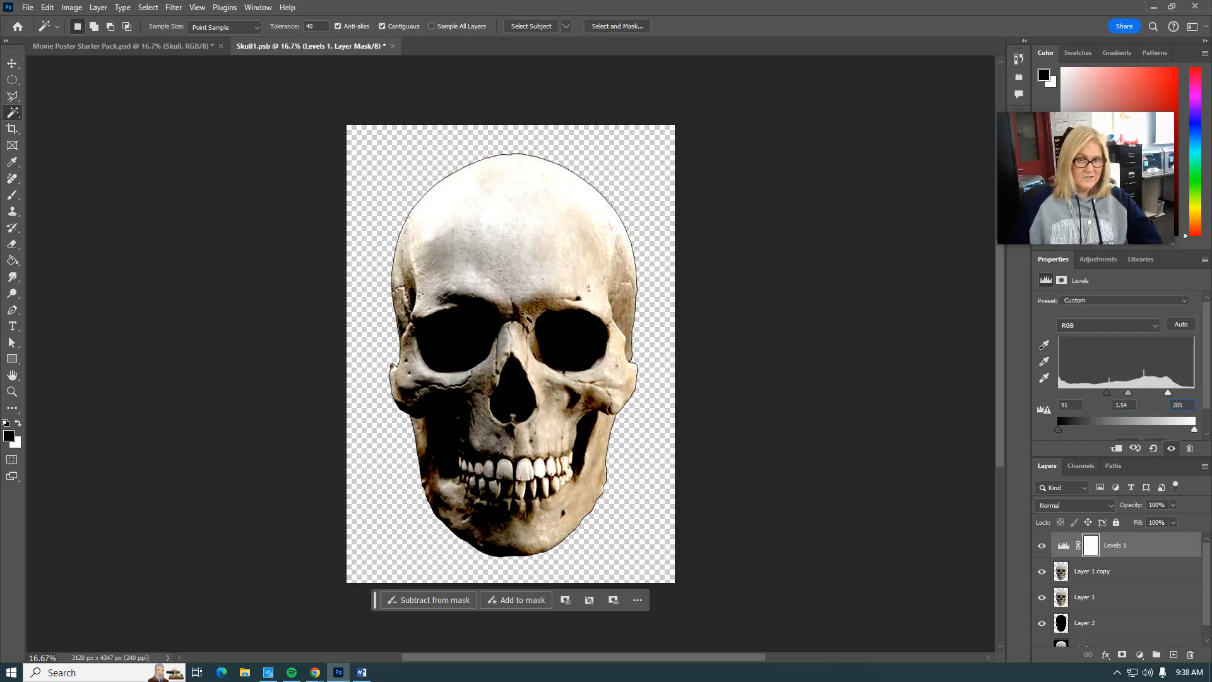
Check the opacity instruction in Chrome, and back in Photoshop reduce the opacity of the Layer 1 skull to 60%
mouse_move(316, 673)
left_click(266, 621)
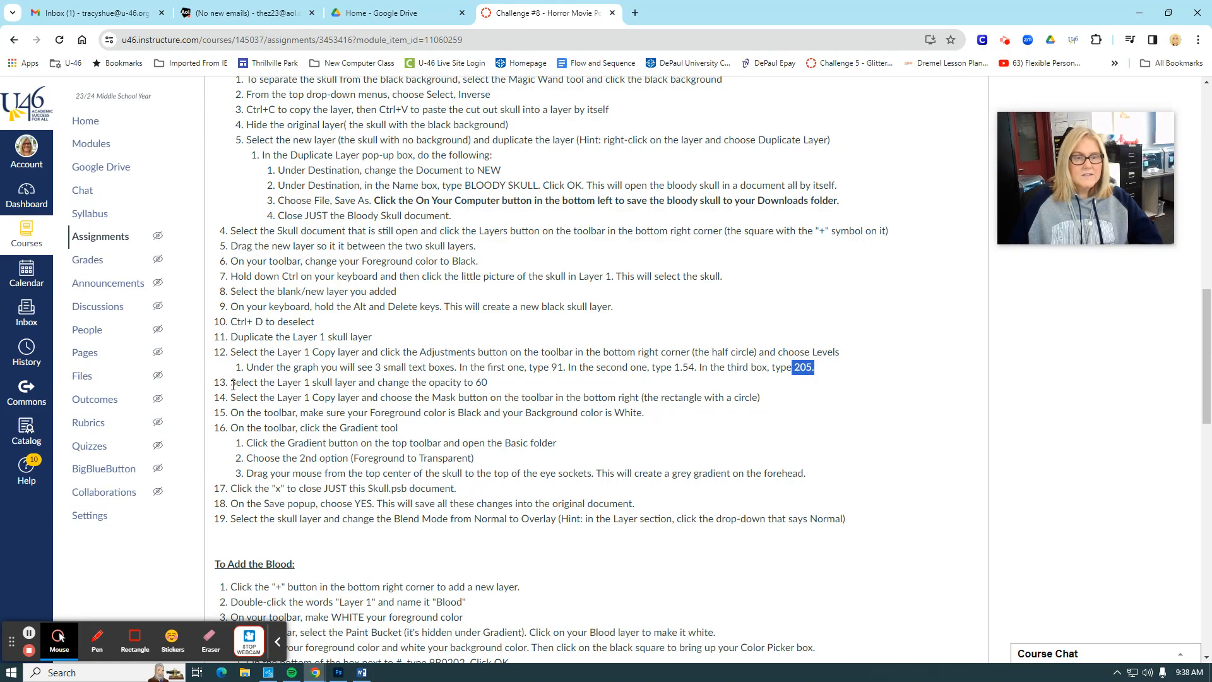
left_click_drag(233, 385, 487, 384)
left_click(338, 672)
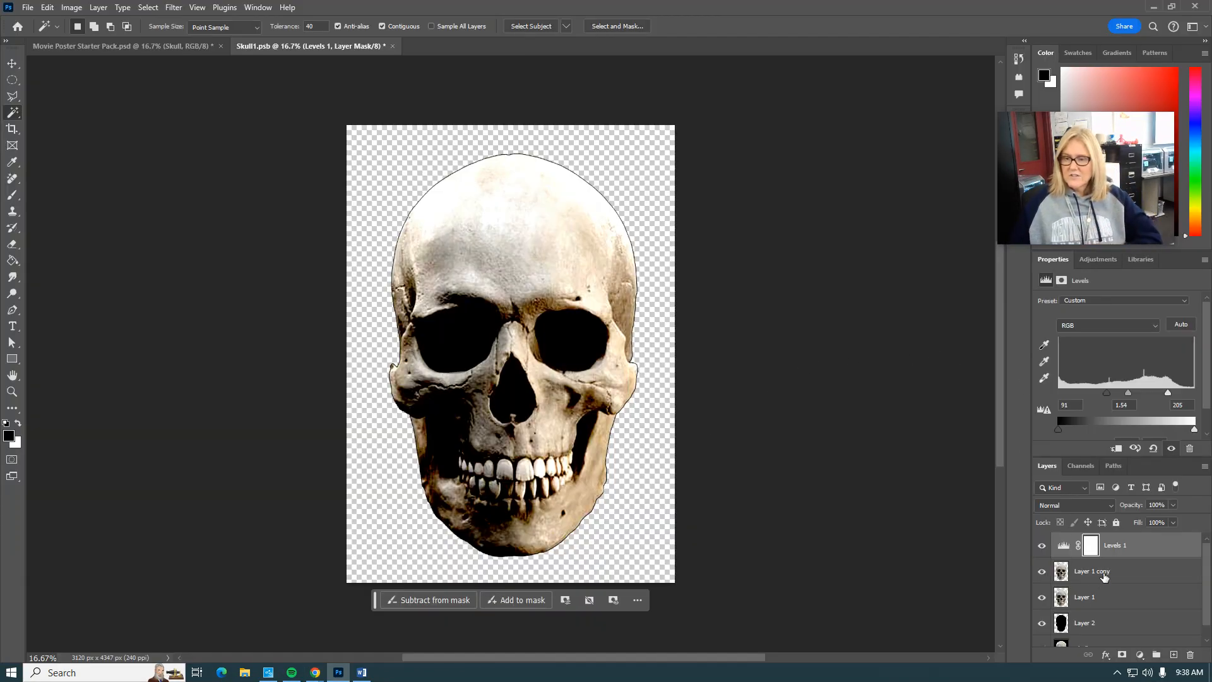
left_click(1103, 606)
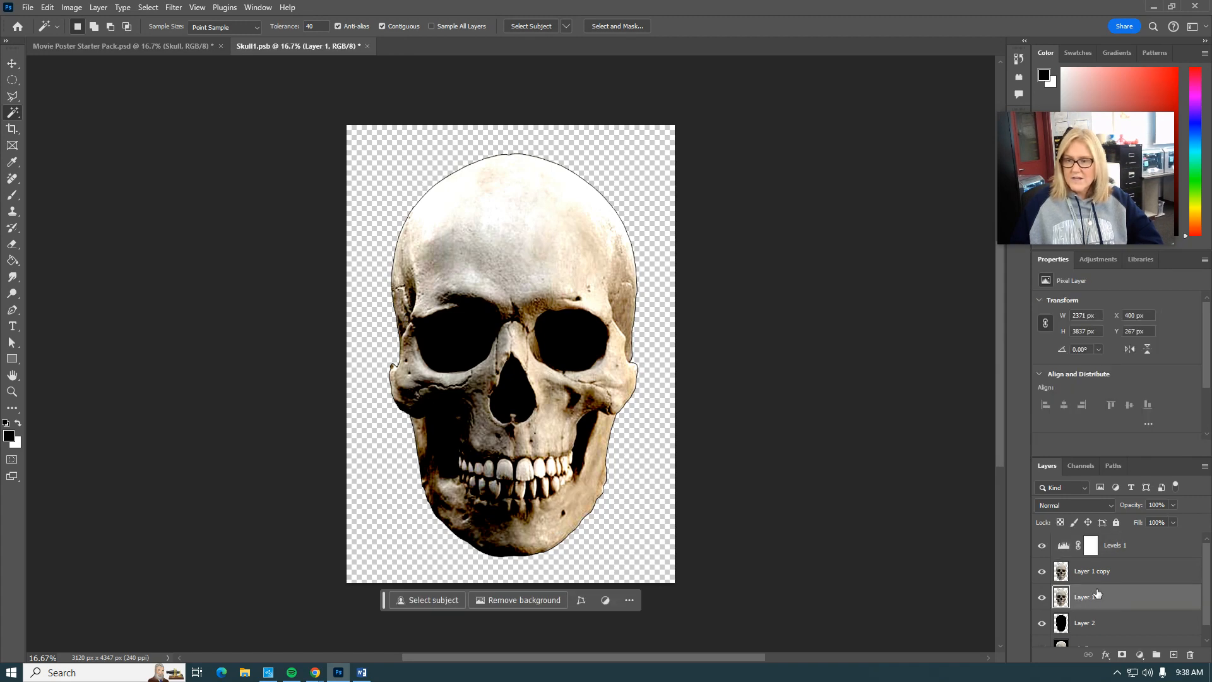
left_click(1175, 505)
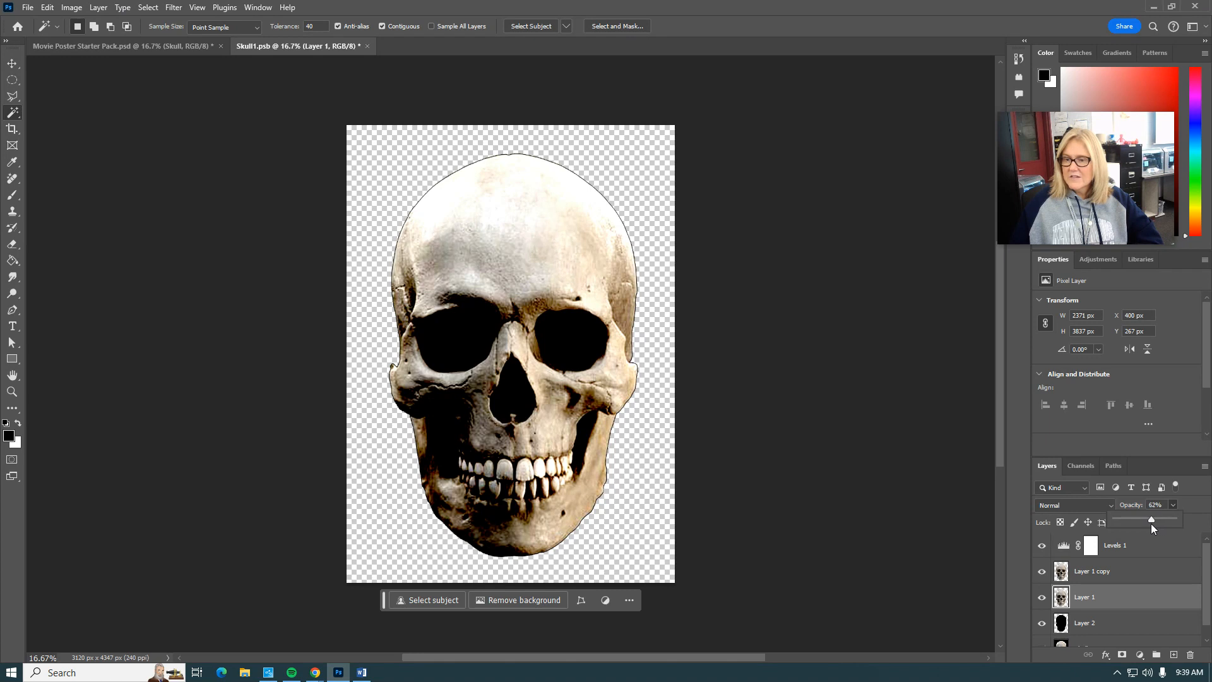
Read the mask and color instructions in Chrome, and back in Photoshop add a white layer mask to Layer 1 copy
left_click(315, 673)
left_click(123, 639)
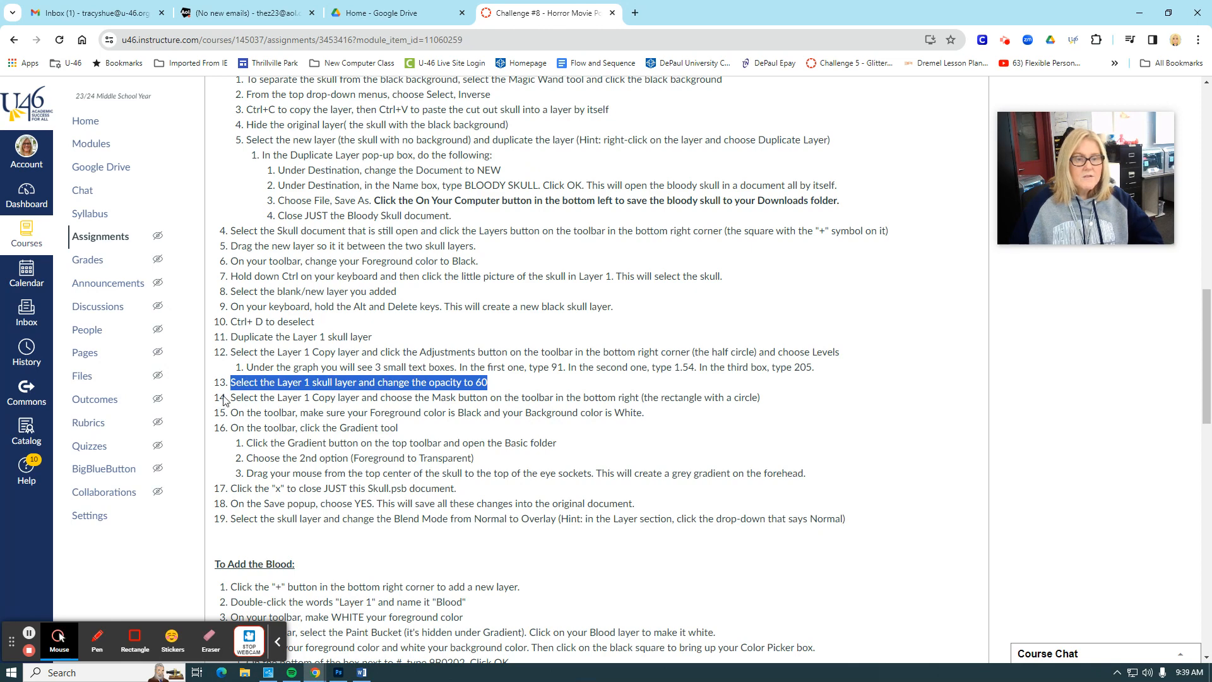
left_click_drag(232, 399, 675, 405)
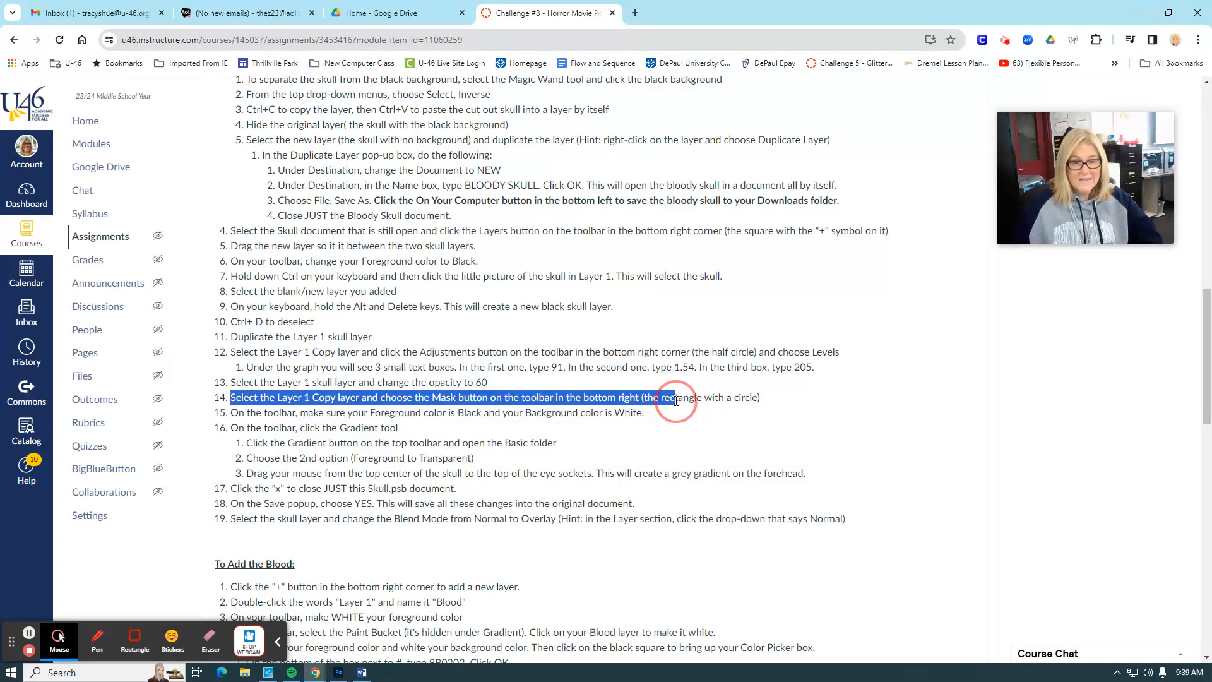
left_click_drag(371, 412, 625, 411)
left_click(338, 673)
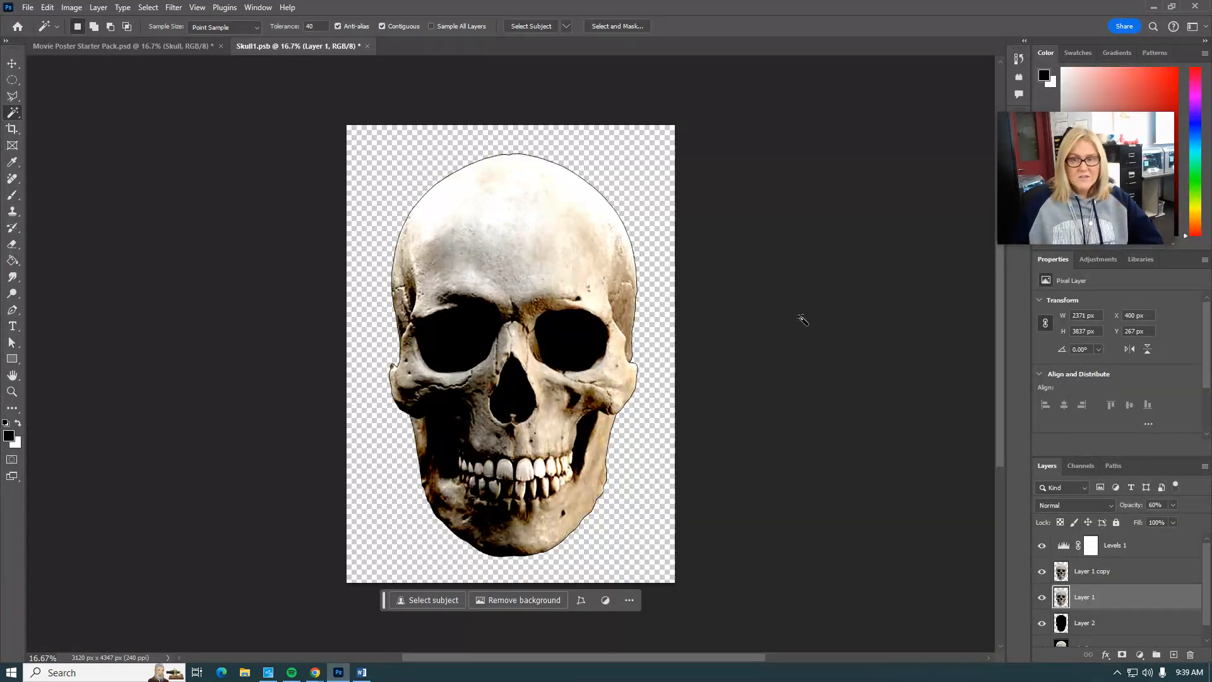
left_click(1092, 571)
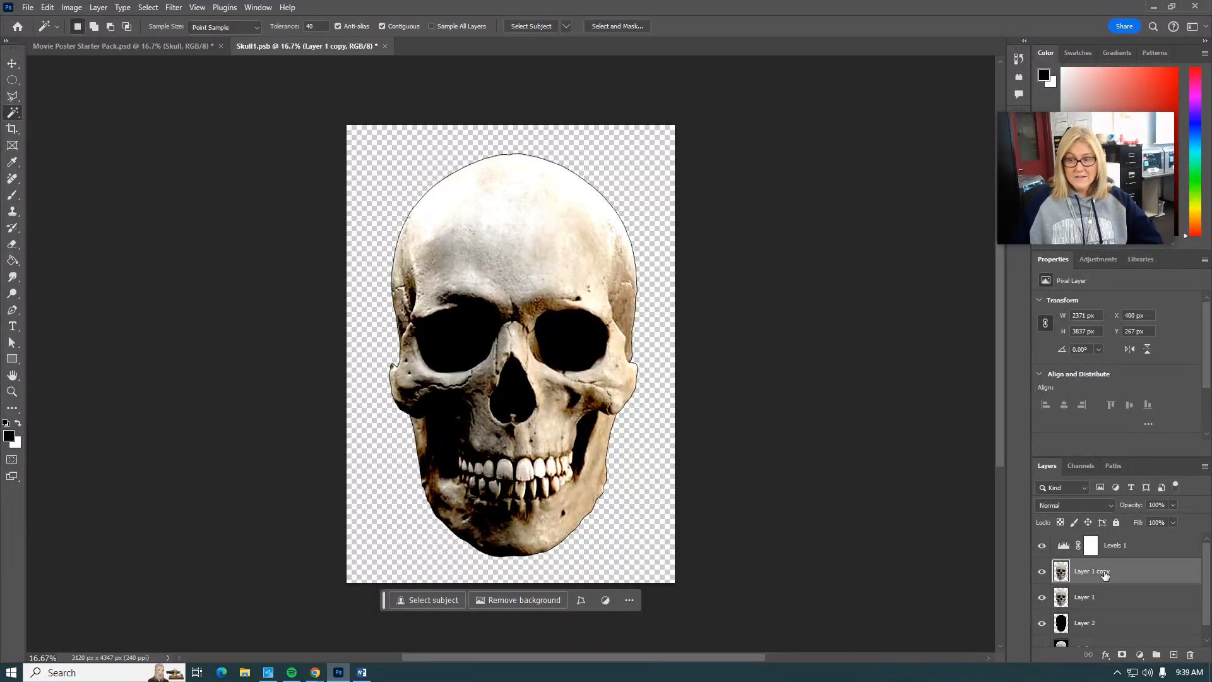
left_click(1122, 655)
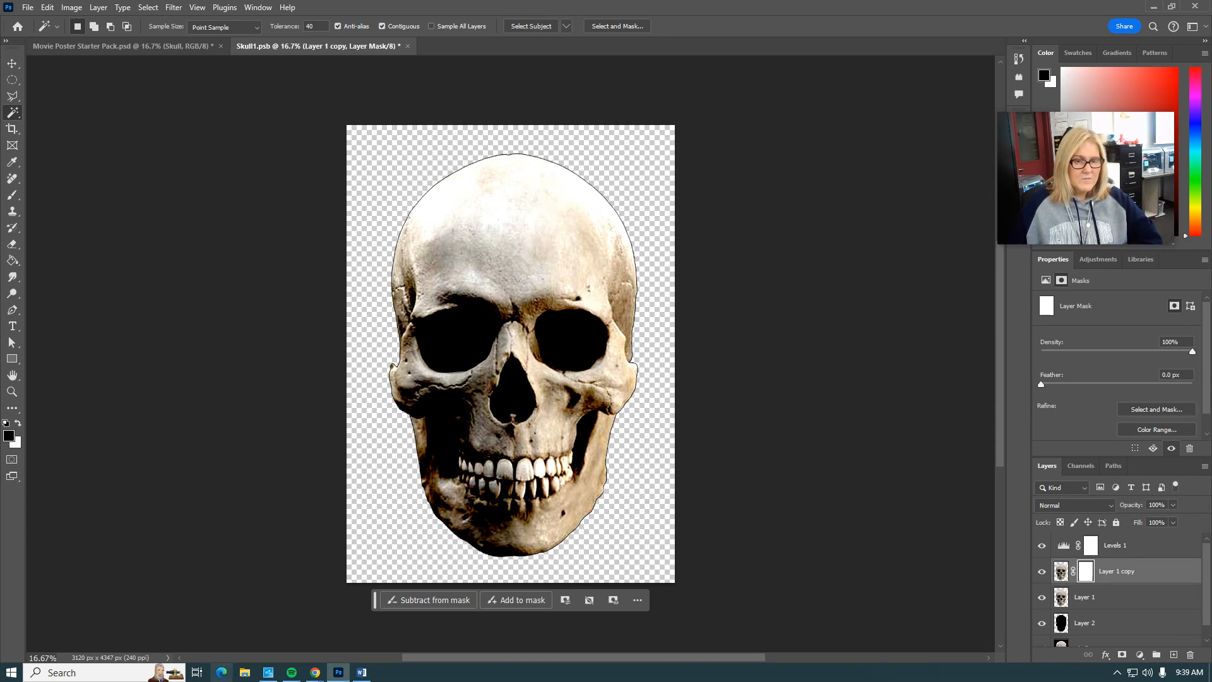
Read the gradient instructions in Chrome, and back in Photoshop activate the Gradient tool in place of the Paint Bucket
mouse_move(315, 673)
left_click(149, 626)
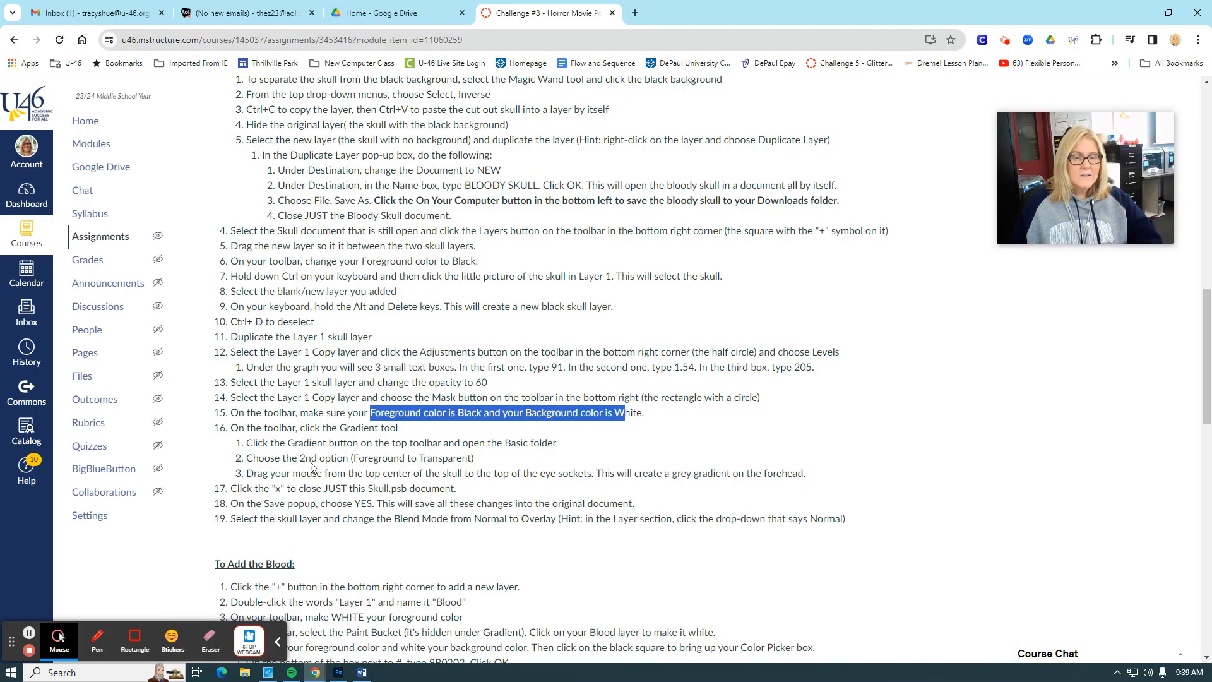
left_click_drag(247, 443, 553, 445)
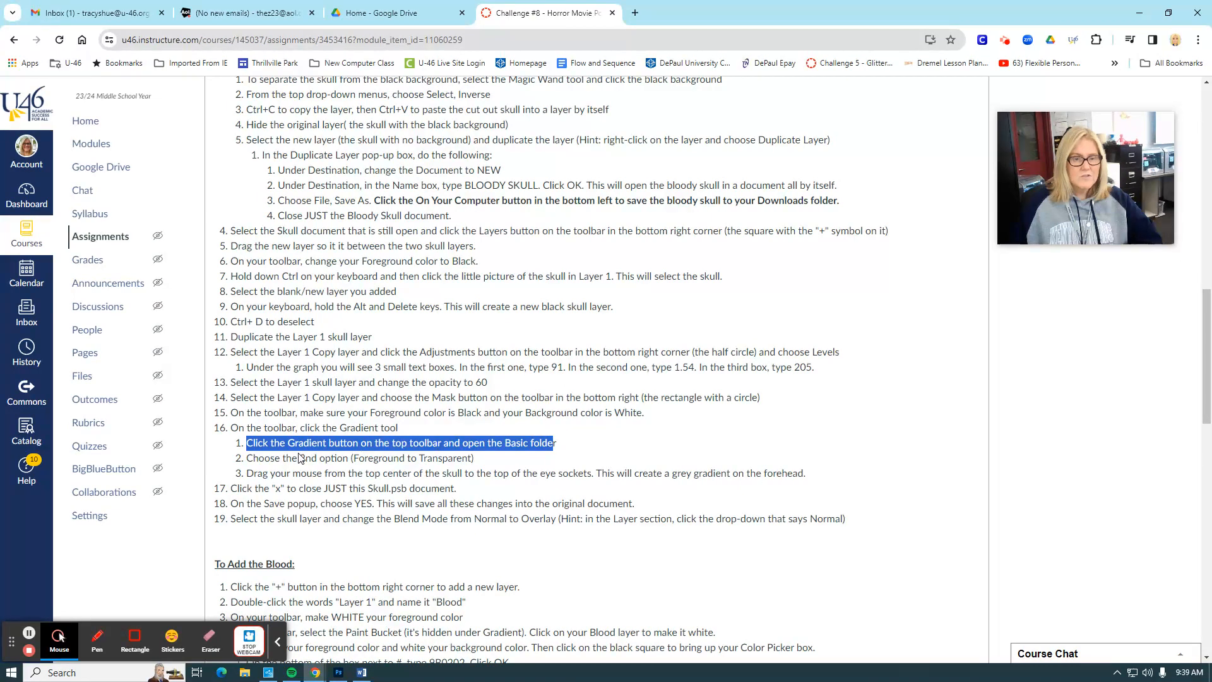
left_click_drag(294, 460, 589, 475)
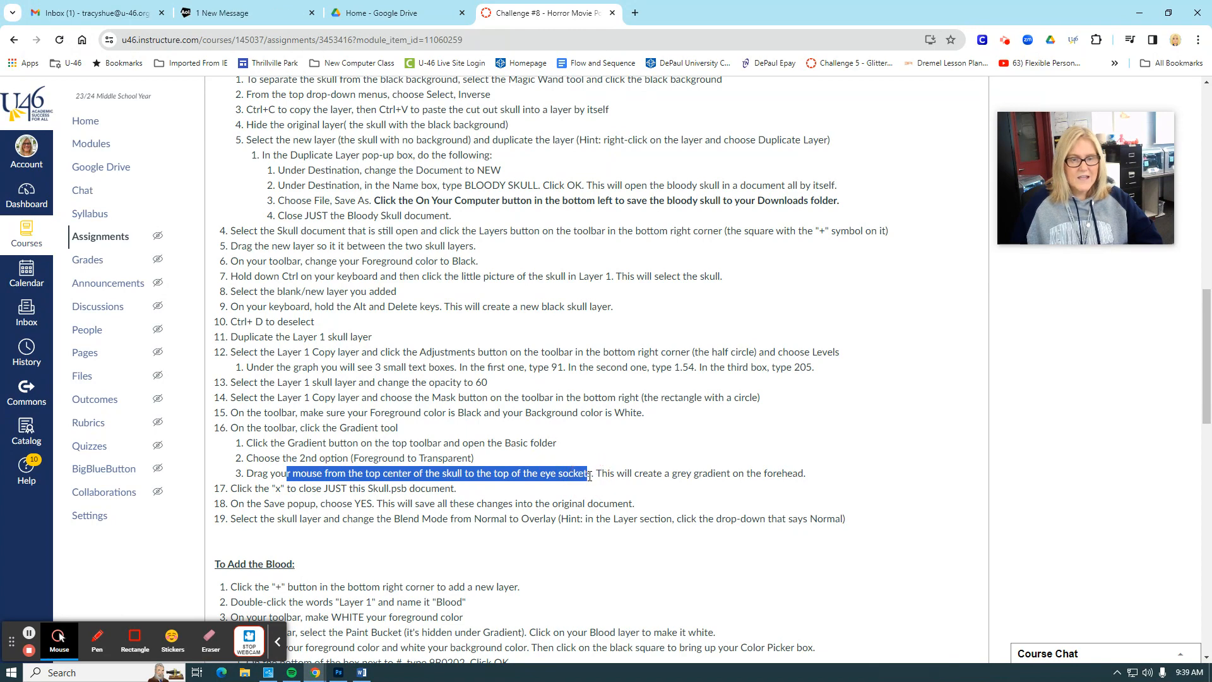
left_click(338, 673)
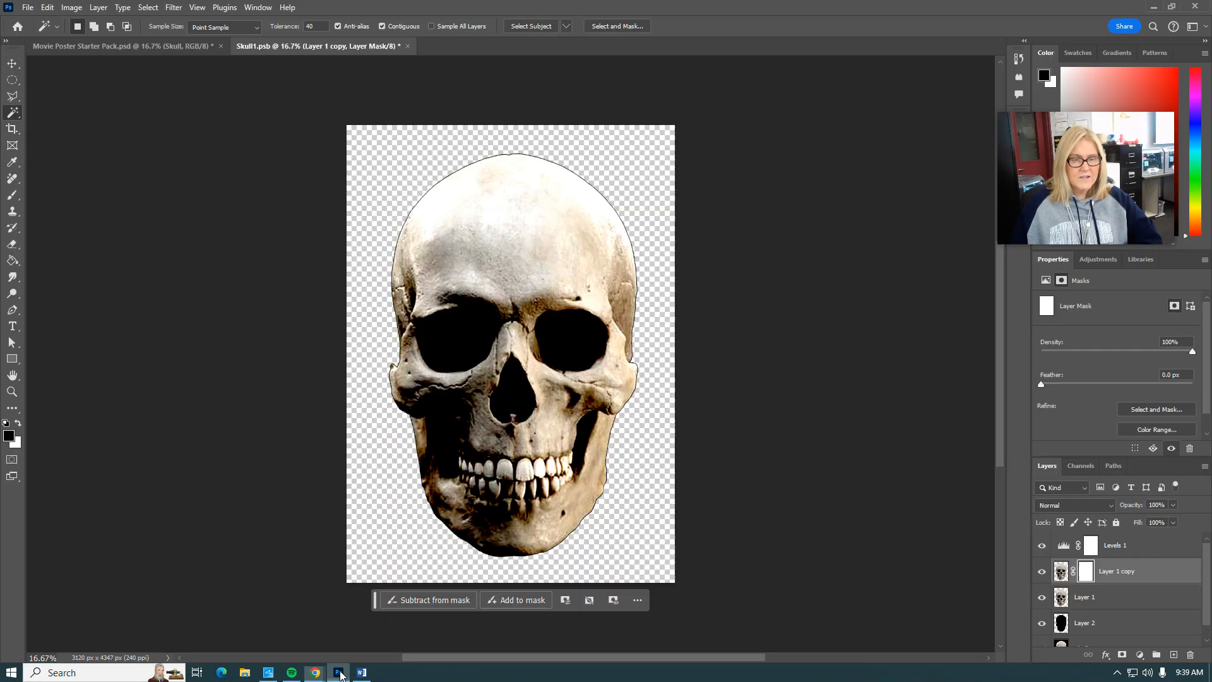
left_click(13, 265)
right_click(13, 266)
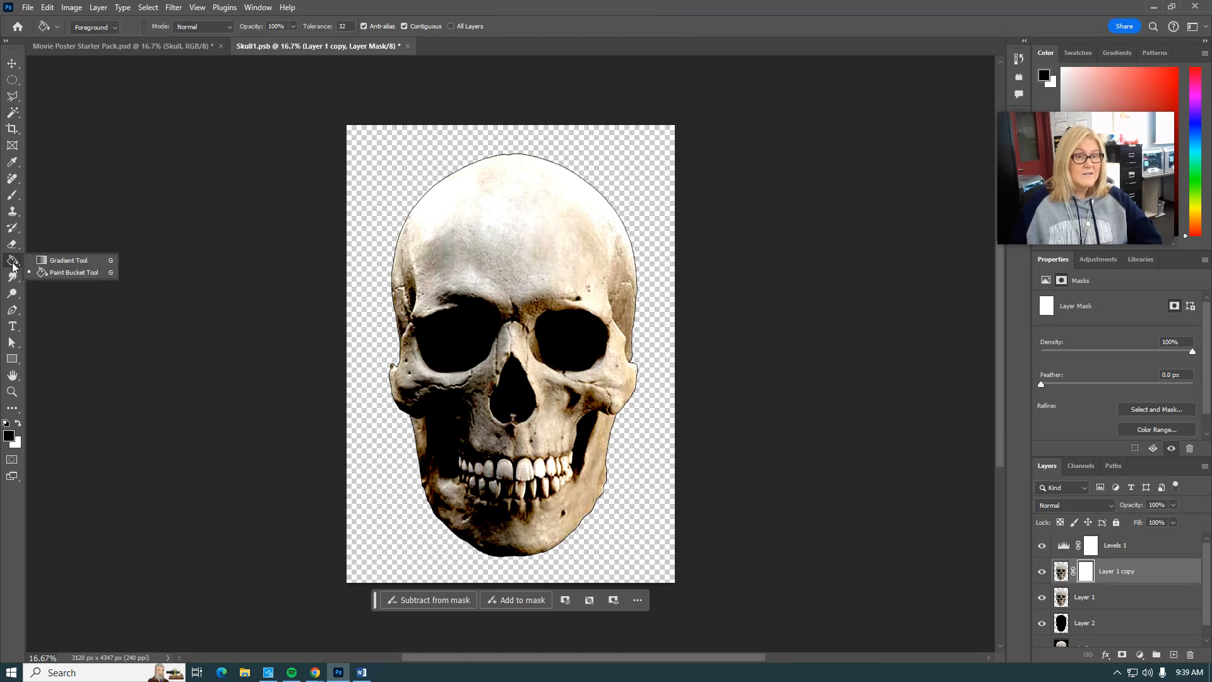
left_click(58, 262)
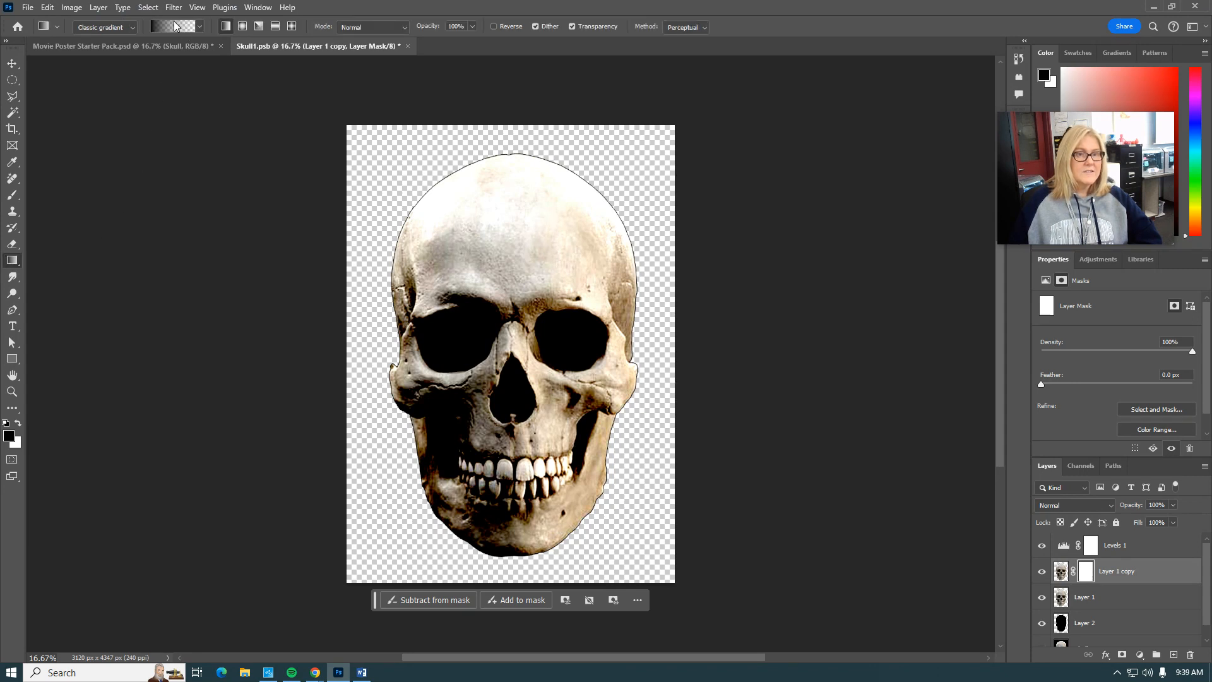
Choose the Foreground to Transparent preset from the Basics gradient folder
left_click(201, 29)
left_click(117, 53)
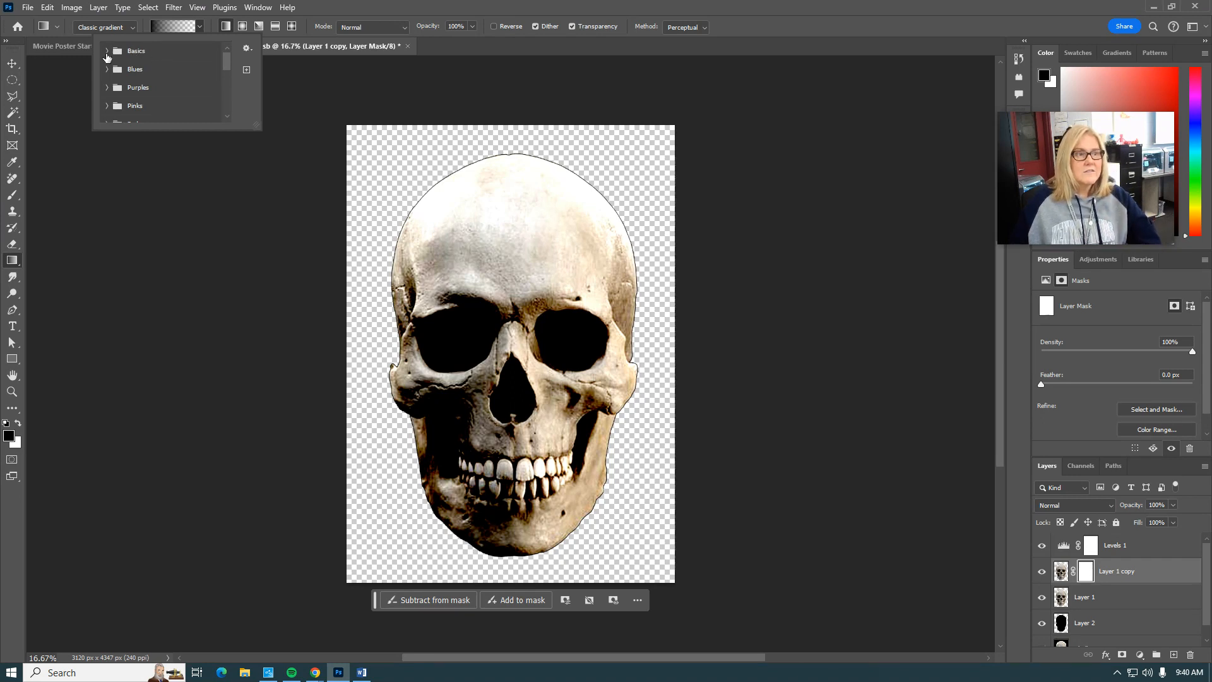
left_click(106, 51)
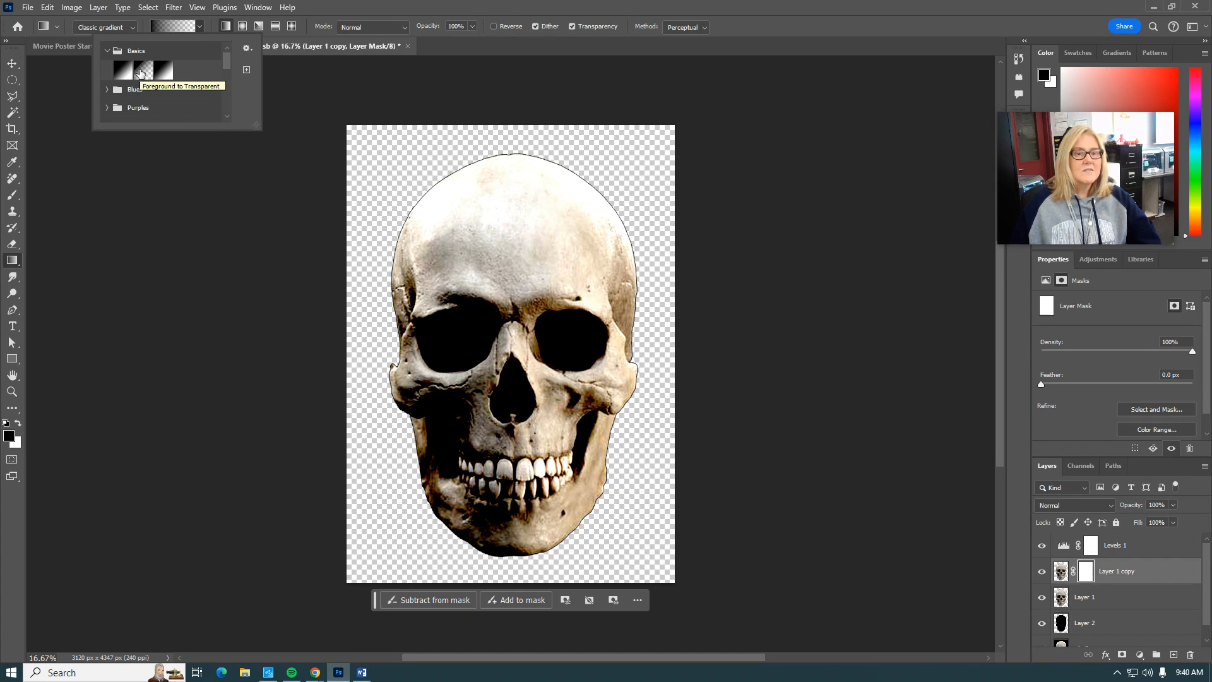
left_click(140, 74)
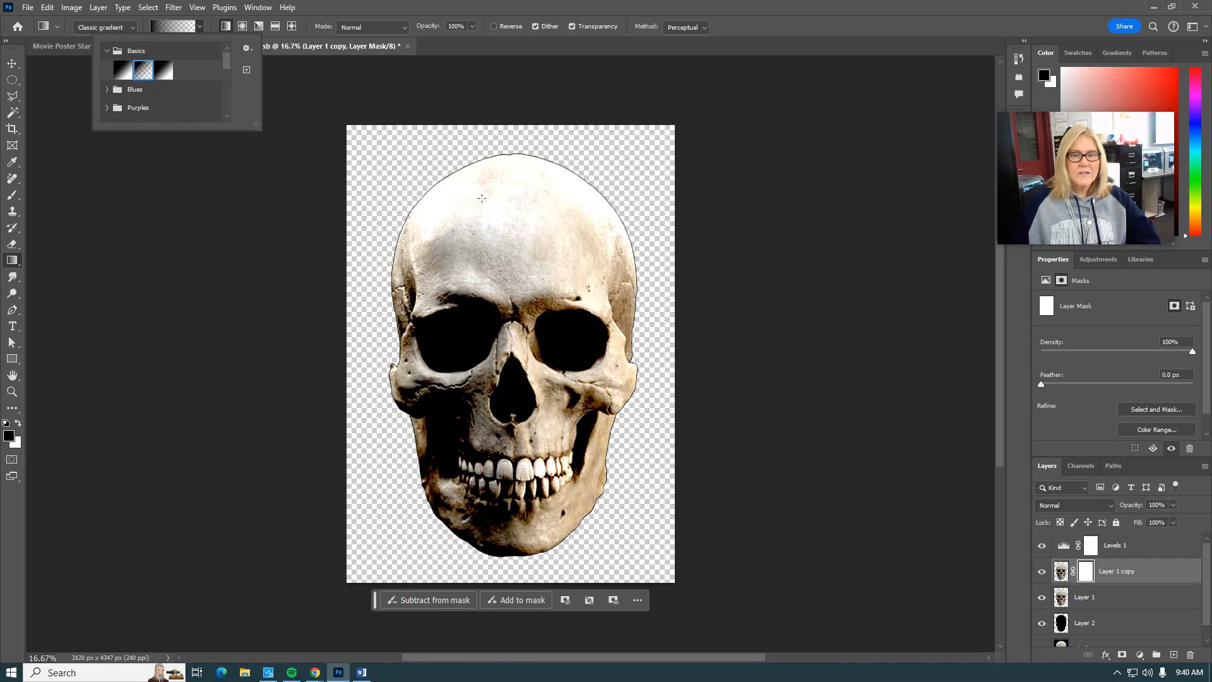
Draw a gradient on the Layer 1 copy mask from the skull's top center to the top of the eye sockets, and close Skull1.psb with changes saved
left_click(510, 155)
left_click_drag(507, 183, 513, 307)
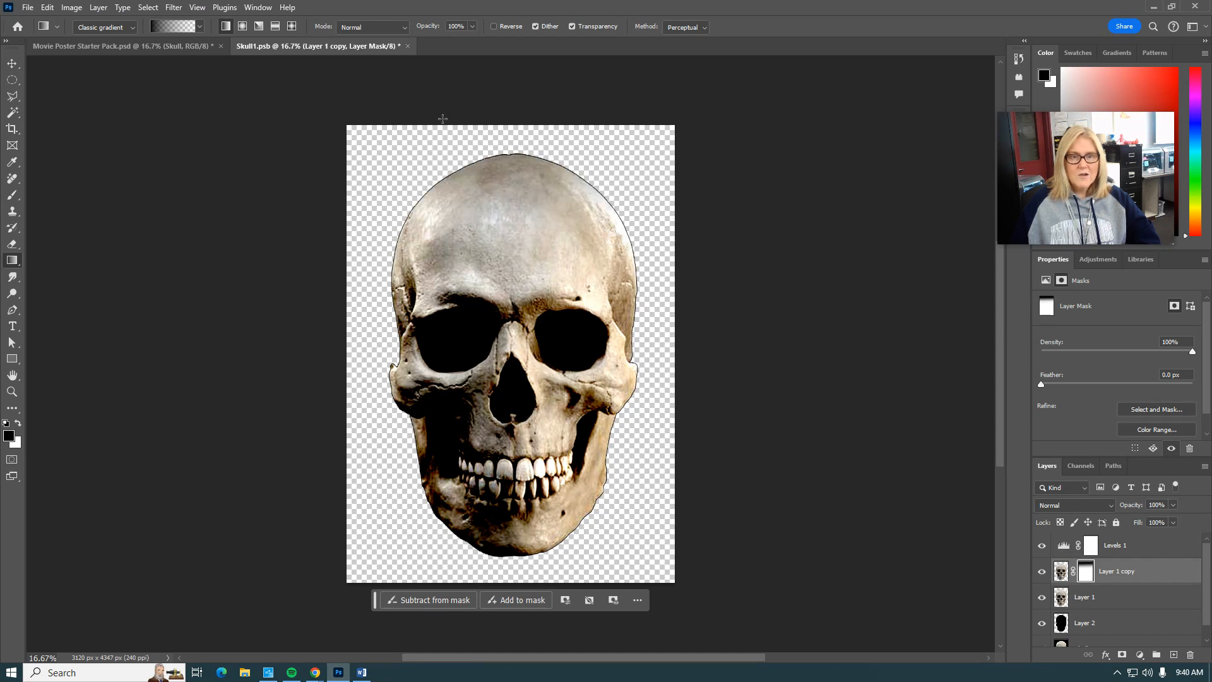
left_click(408, 47)
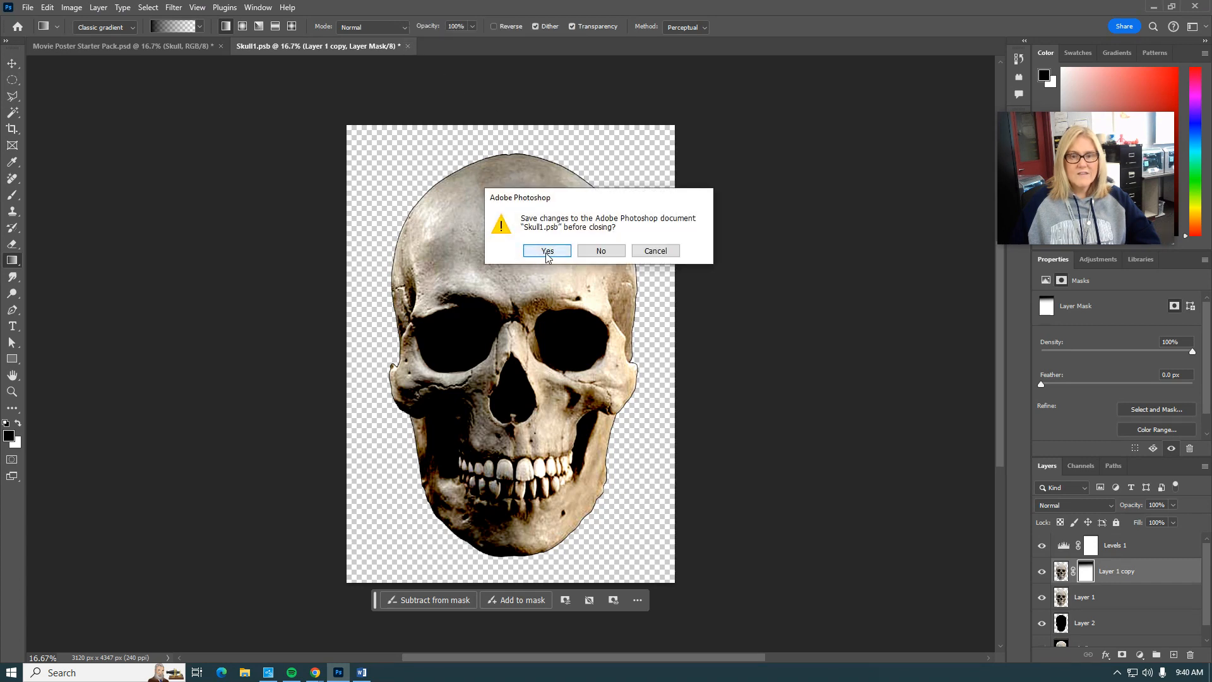
left_click(547, 252)
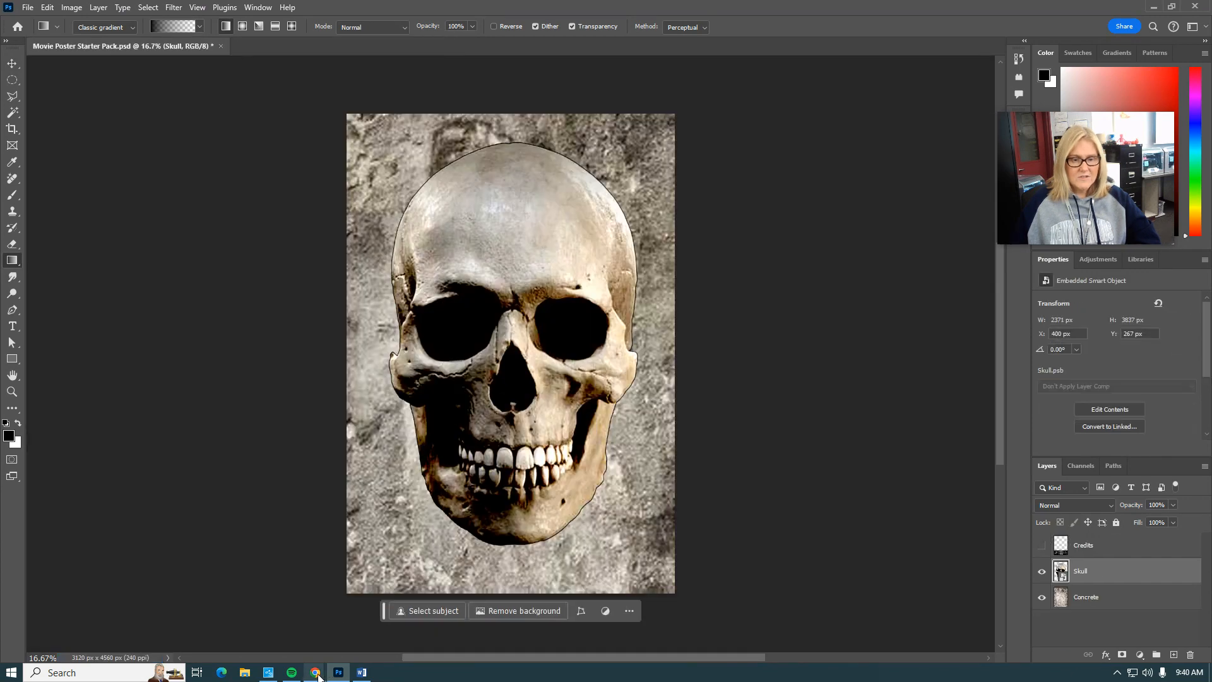
Check the blend mode instruction in Chrome, and back in Photoshop set the Skull layer's blend mode to Overlay
mouse_move(315, 672)
left_click(167, 630)
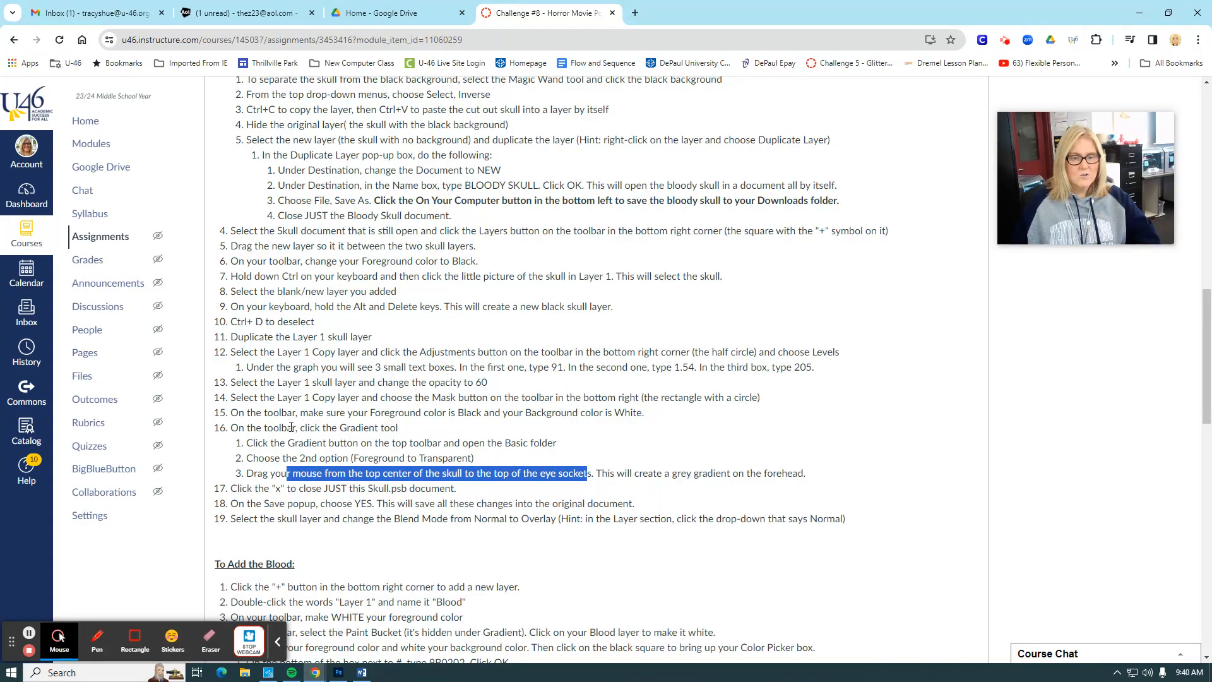
scroll(291, 428, "down", 1)
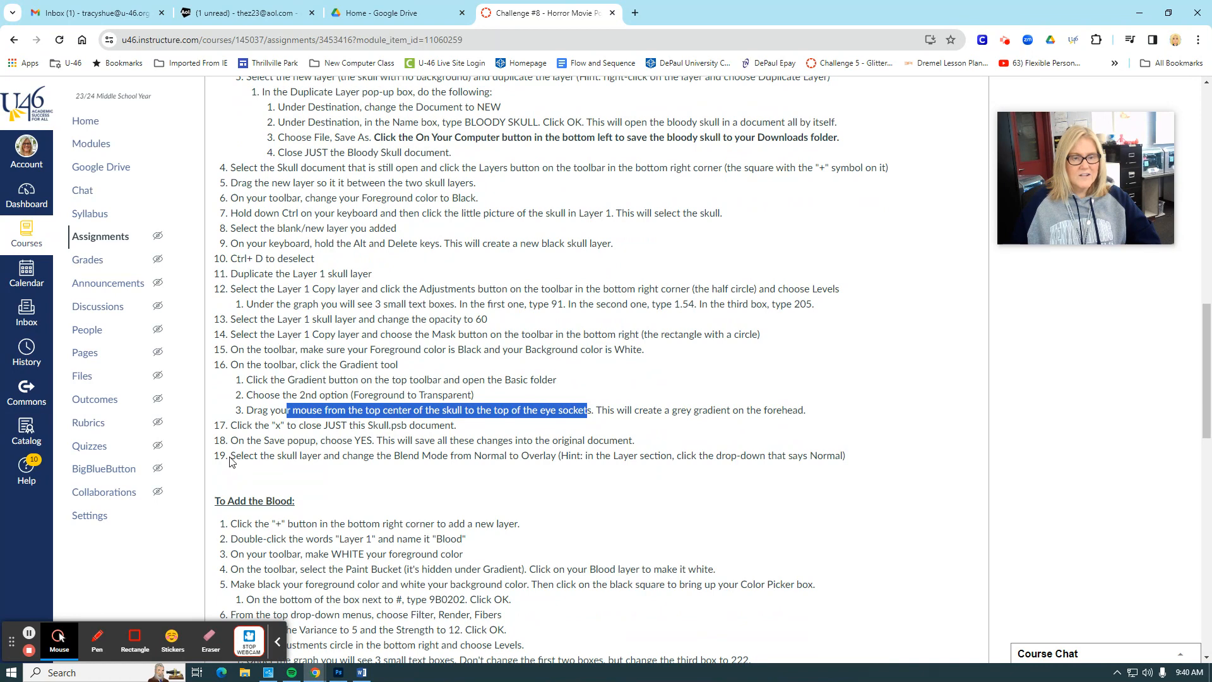
left_click_drag(233, 455, 556, 460)
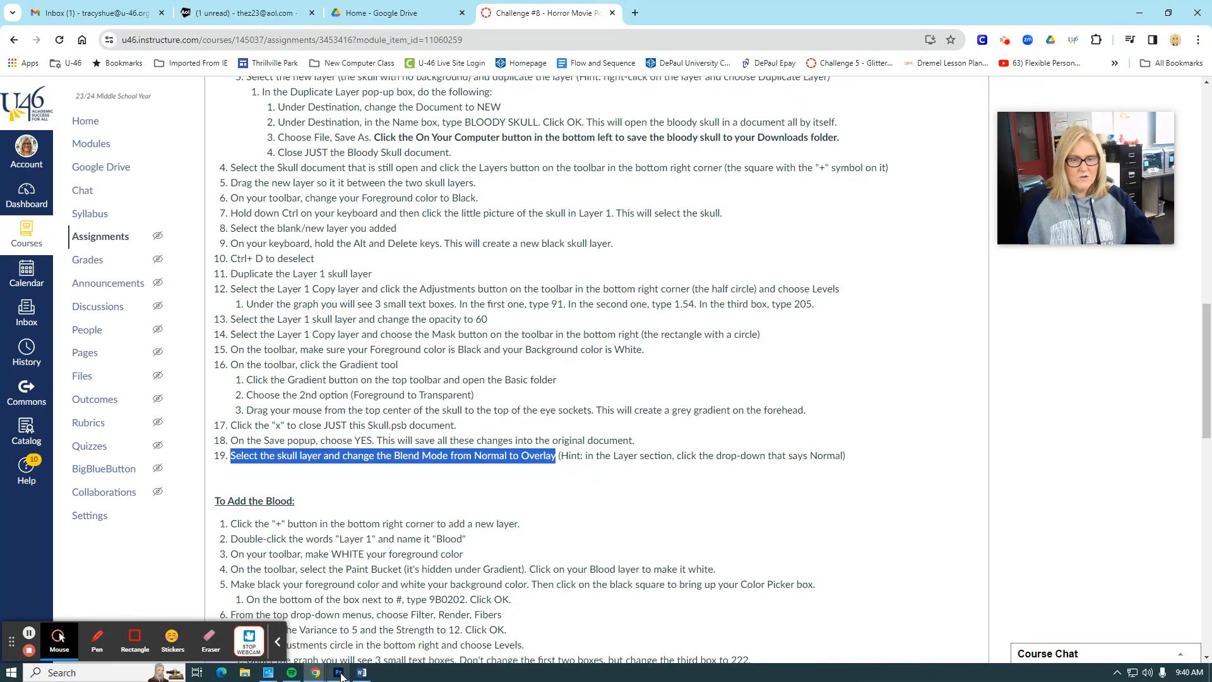
left_click(339, 673)
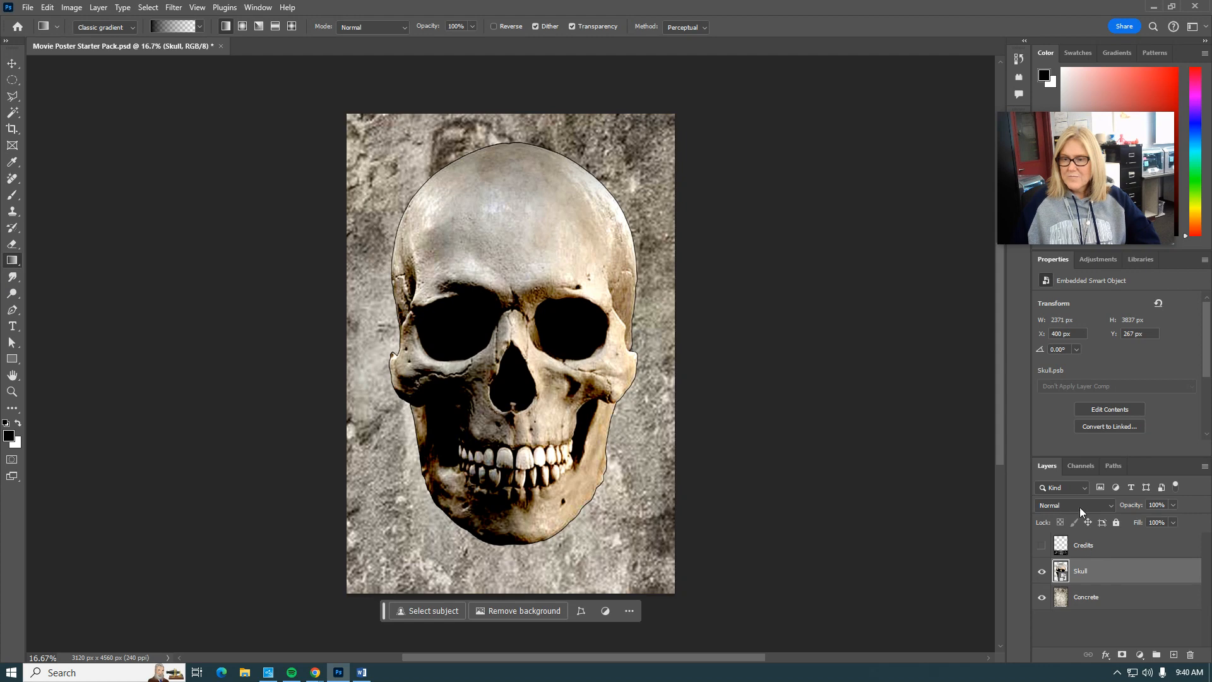
left_click(1110, 507)
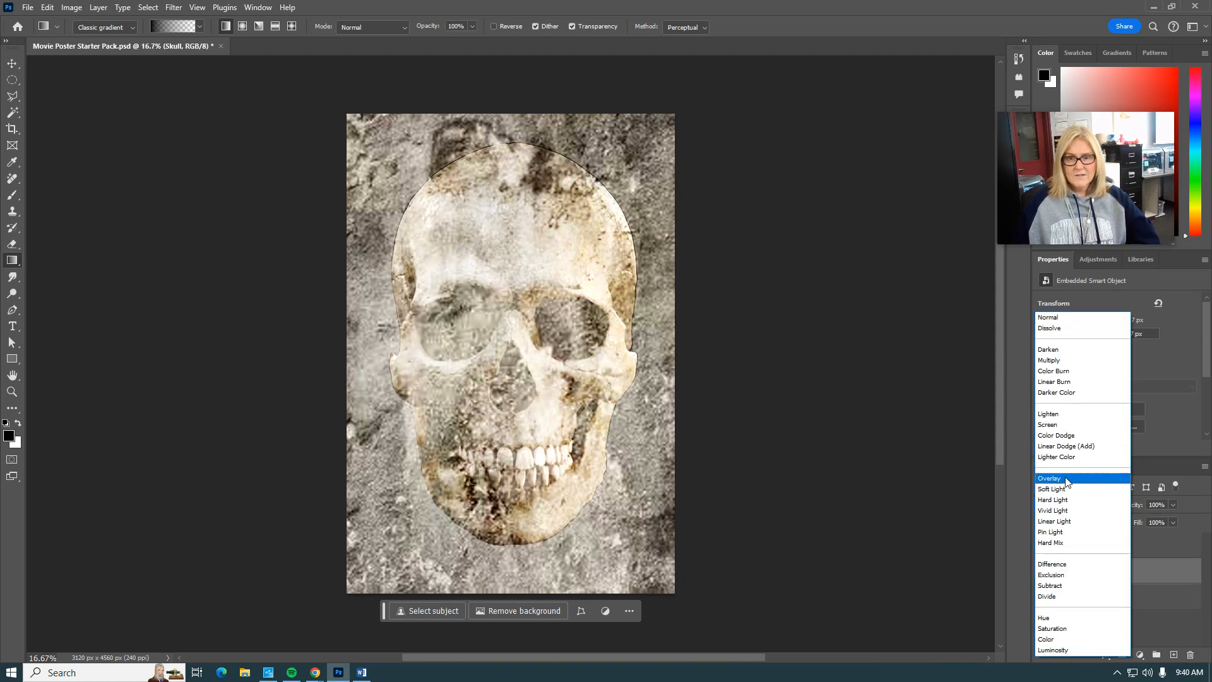
left_click(1066, 481)
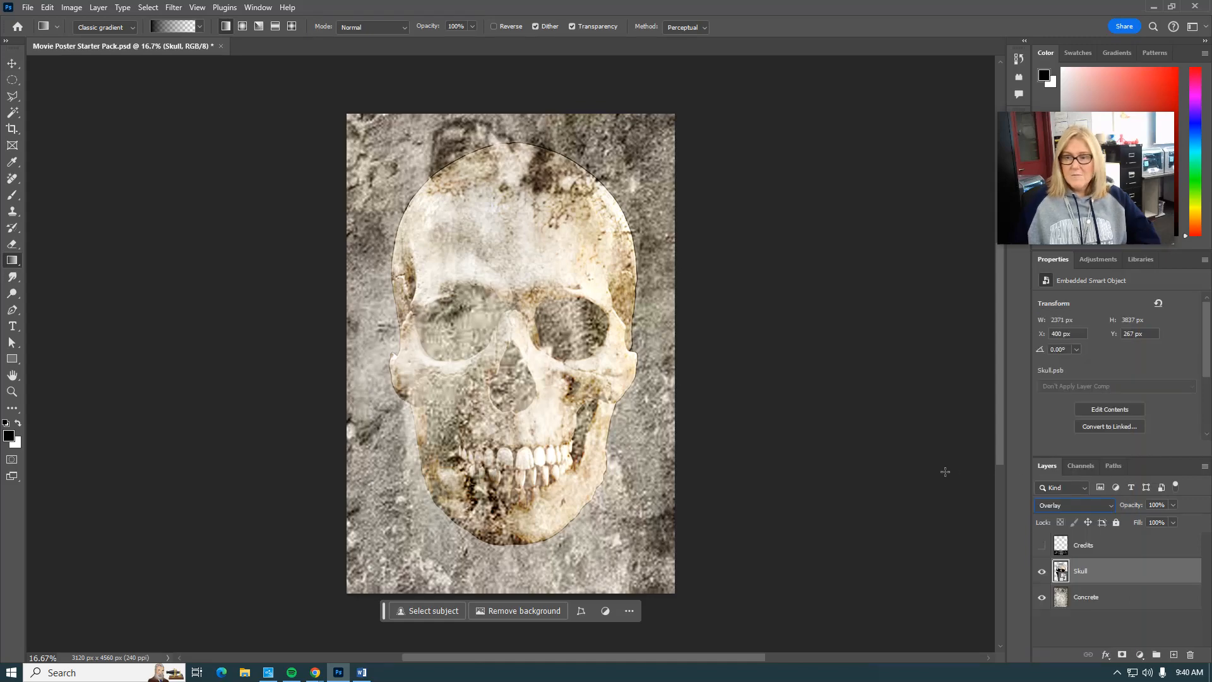
mouse_move(315, 673)
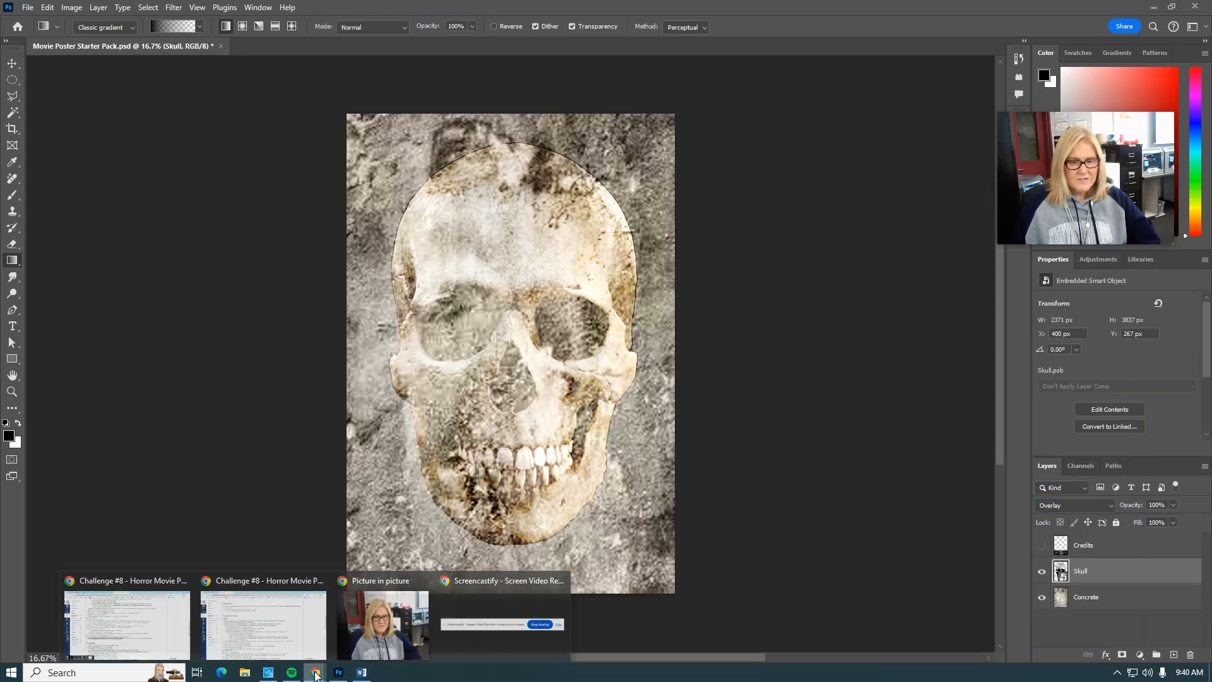
left_click(491, 644)
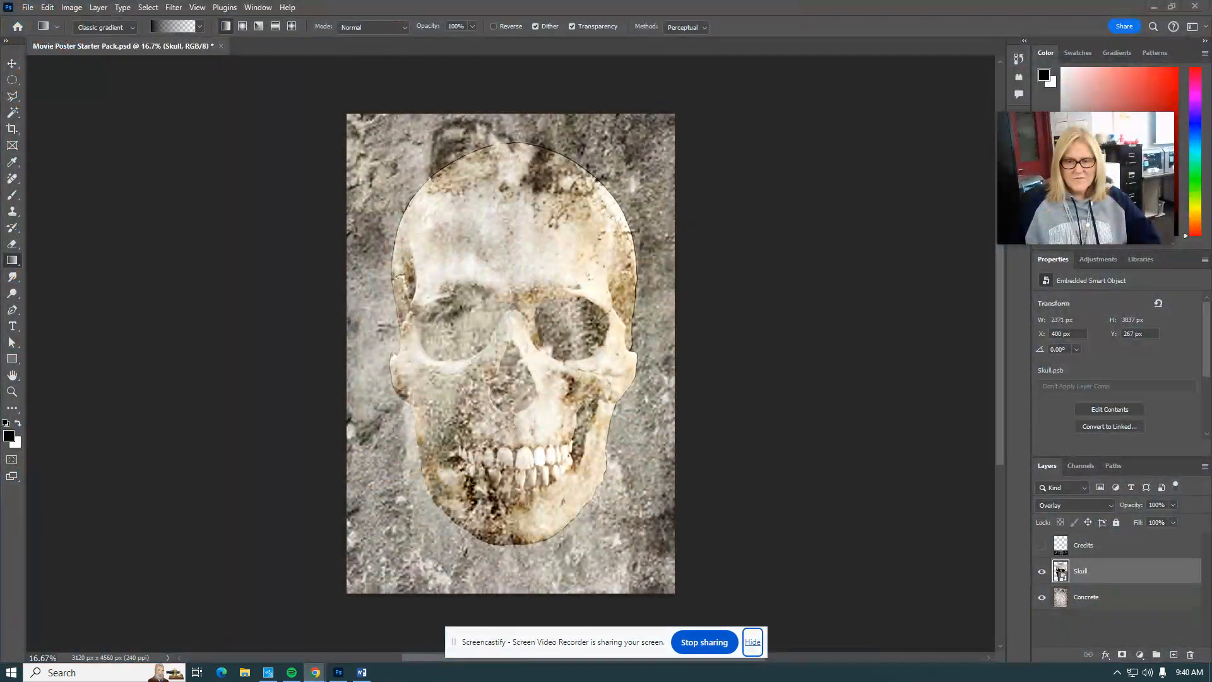